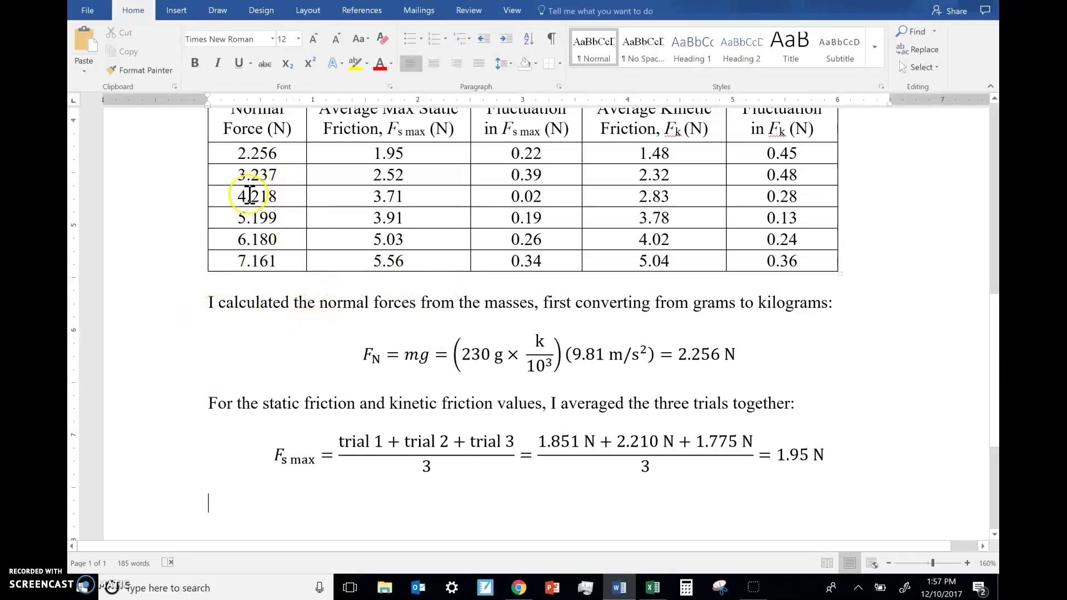
Step: Review the raw data introduction sentence and the Table 1 caption and data
scroll(275, 280, "up", 5)
scroll(275, 280, "up", 1)
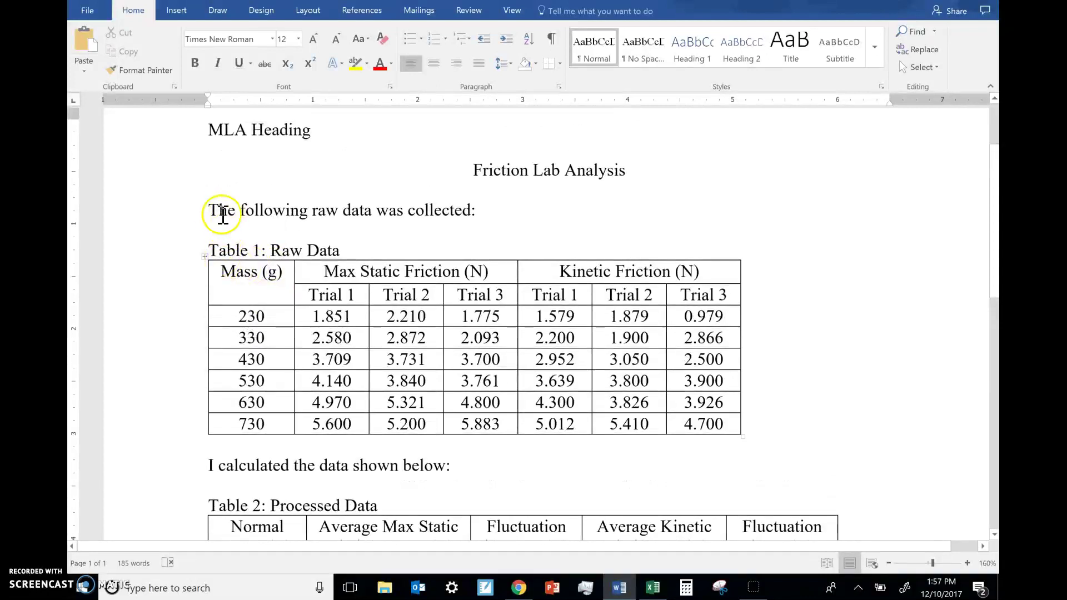
left_click(201, 232)
left_click(205, 248)
left_click_drag(229, 248, 271, 436)
left_click(271, 437)
Step: Review the sentence introducing the processed data and the Table 2 contents
scroll(244, 389, "down", 3)
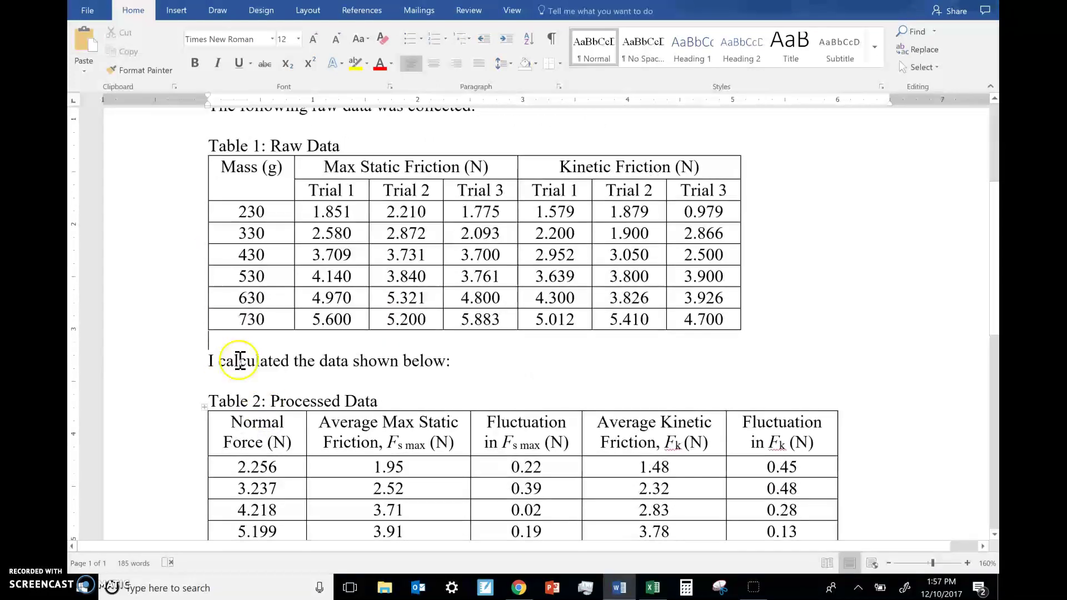
left_click(200, 369)
scroll(210, 373, "down", 1)
scroll(210, 356, "down", 1)
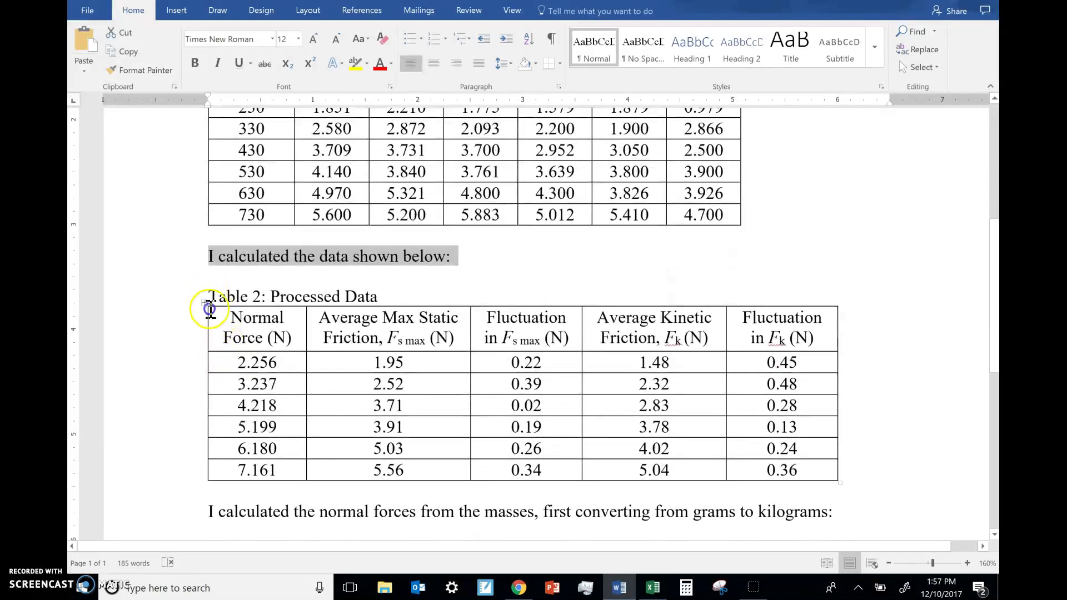
left_click_drag(208, 301, 206, 490)
left_click(206, 489)
scroll(210, 484, "down", 4)
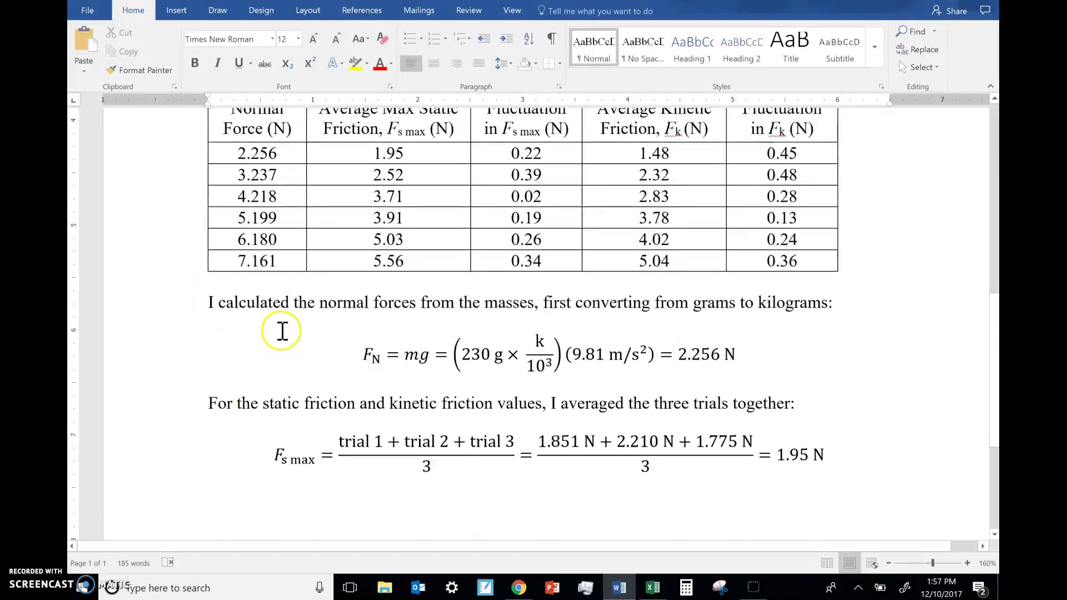
scroll(224, 365, "up", 1)
Step: Check Table 2's first three columns and the normal force equation ending at 2.256 N
left_click(264, 294)
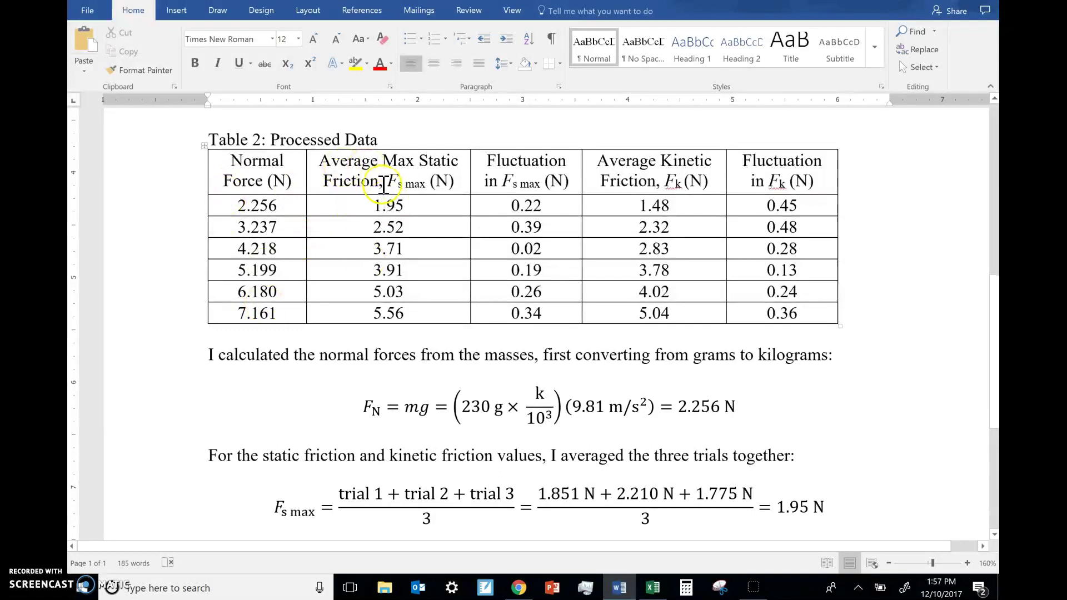
left_click(334, 205)
left_click_drag(334, 205, 491, 310)
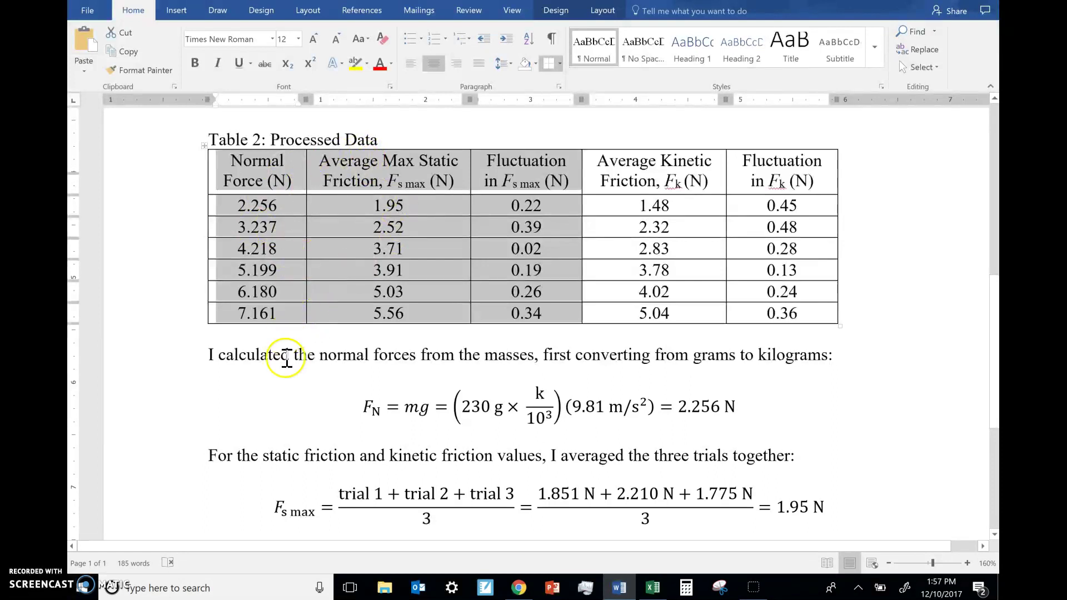
left_click(198, 358)
left_click(210, 356)
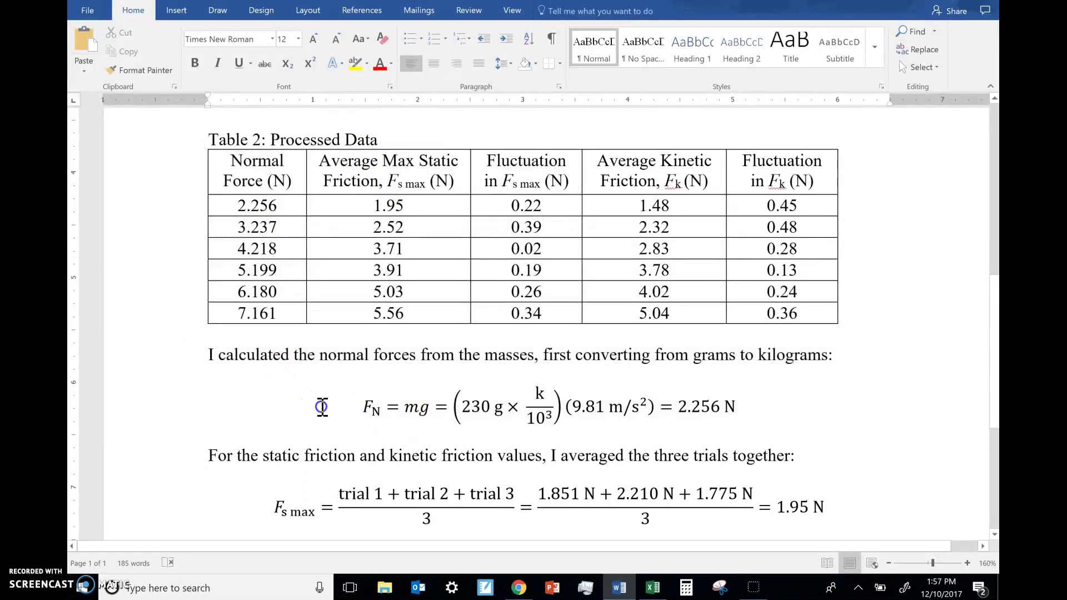
left_click_drag(355, 406, 737, 406)
left_click(766, 406)
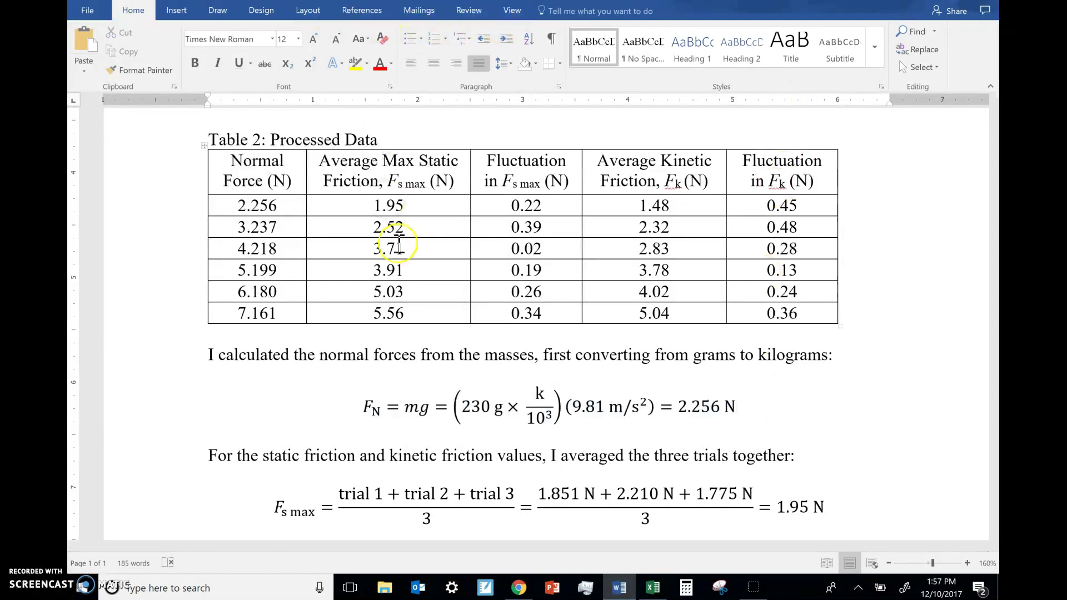
Step: Inspect the Fluctuation in Fs max column values in Table 2
scroll(269, 317, "down", 1)
scroll(268, 317, "down", 3)
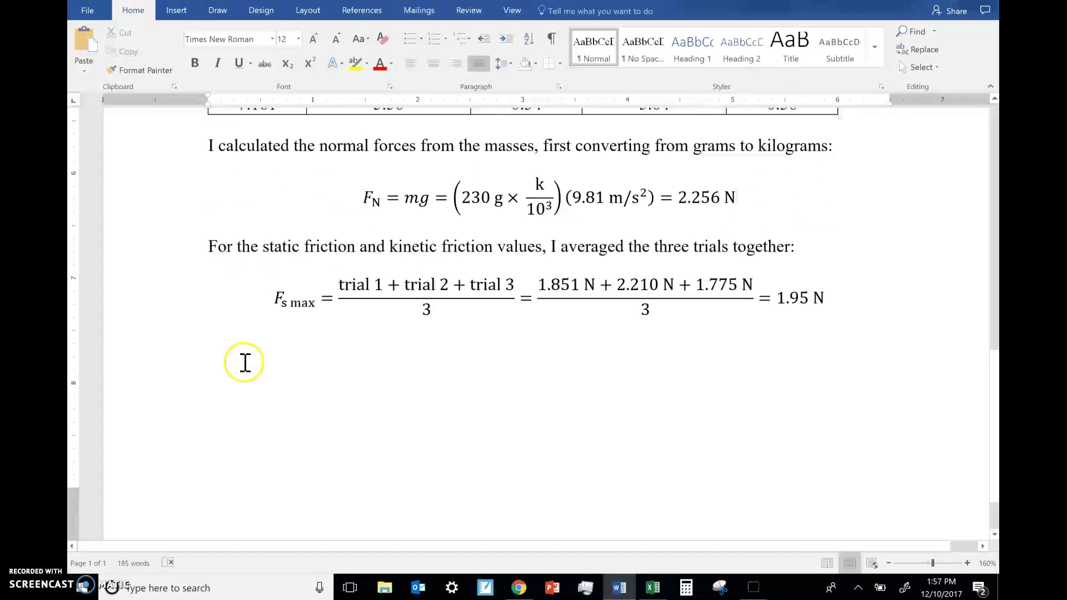
scroll(243, 328, "up", 2)
scroll(248, 331, "down", 1)
scroll(251, 407, "up", 3)
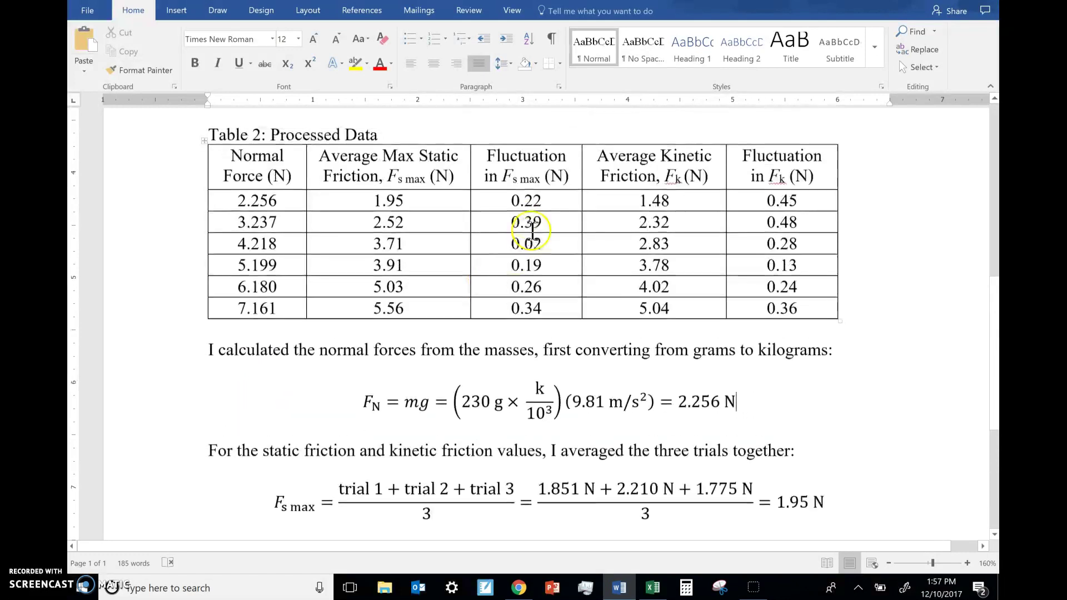
left_click_drag(515, 181, 521, 313)
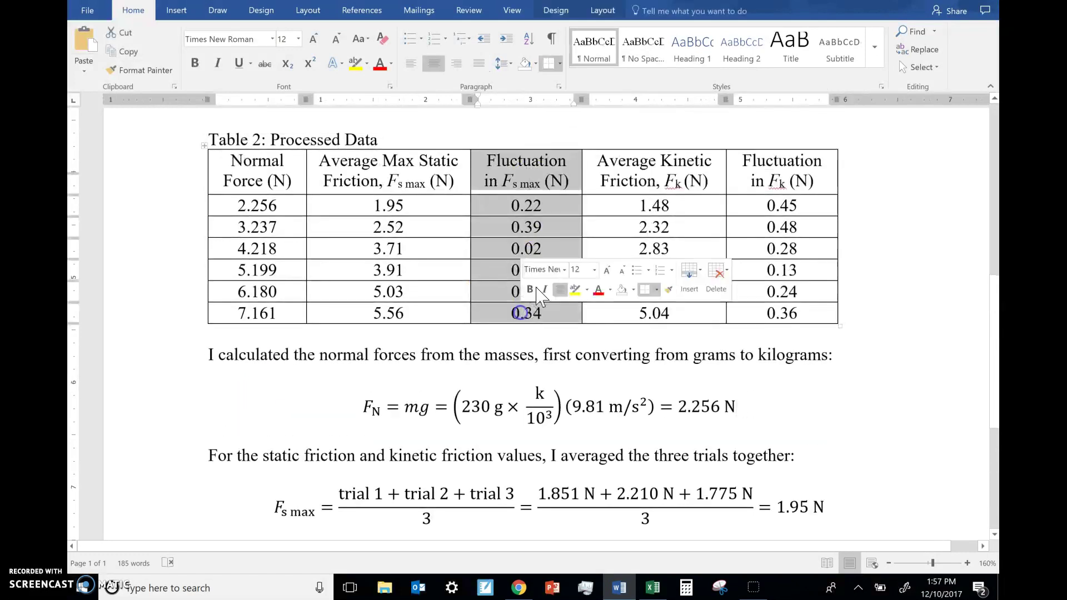
left_click_drag(525, 168, 529, 315)
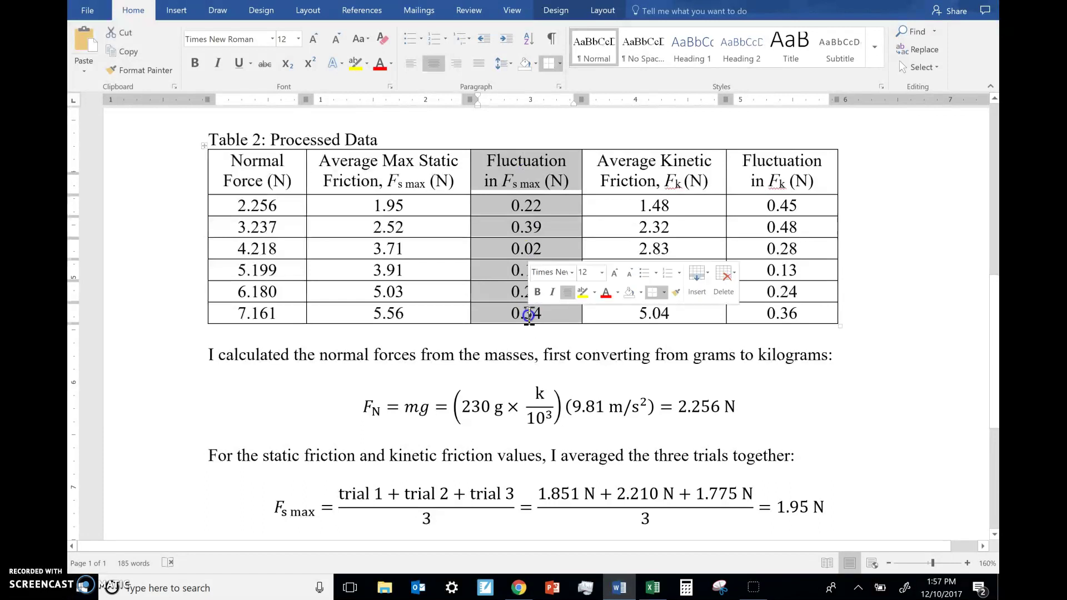
left_click(528, 314)
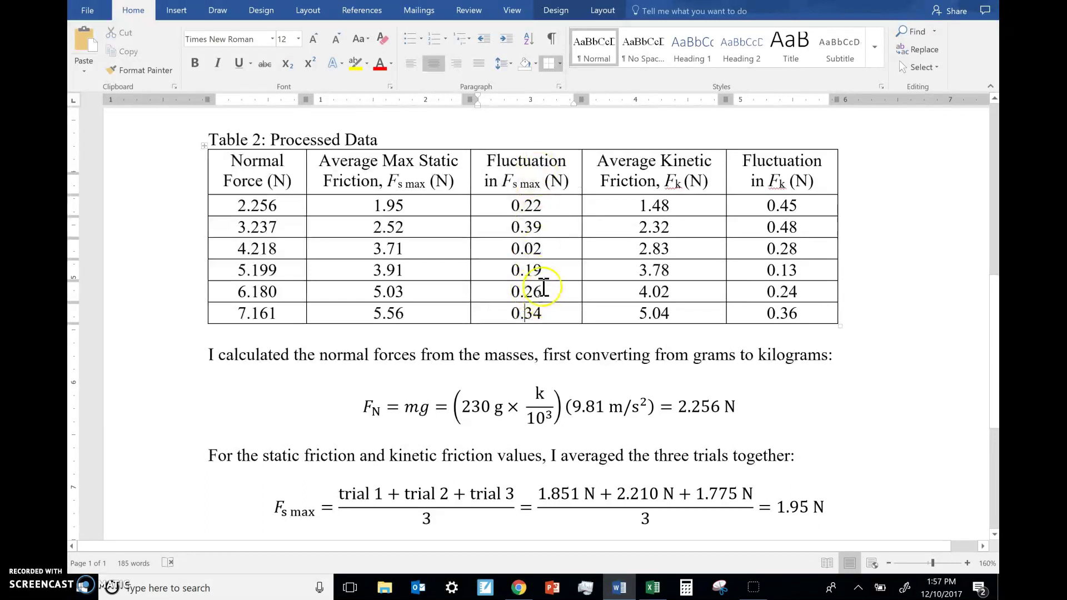
Step: Below the averaging equation, write that static friction fluctuated across trials, quantified as half the range
scroll(529, 291, "down", 3)
left_click(400, 353)
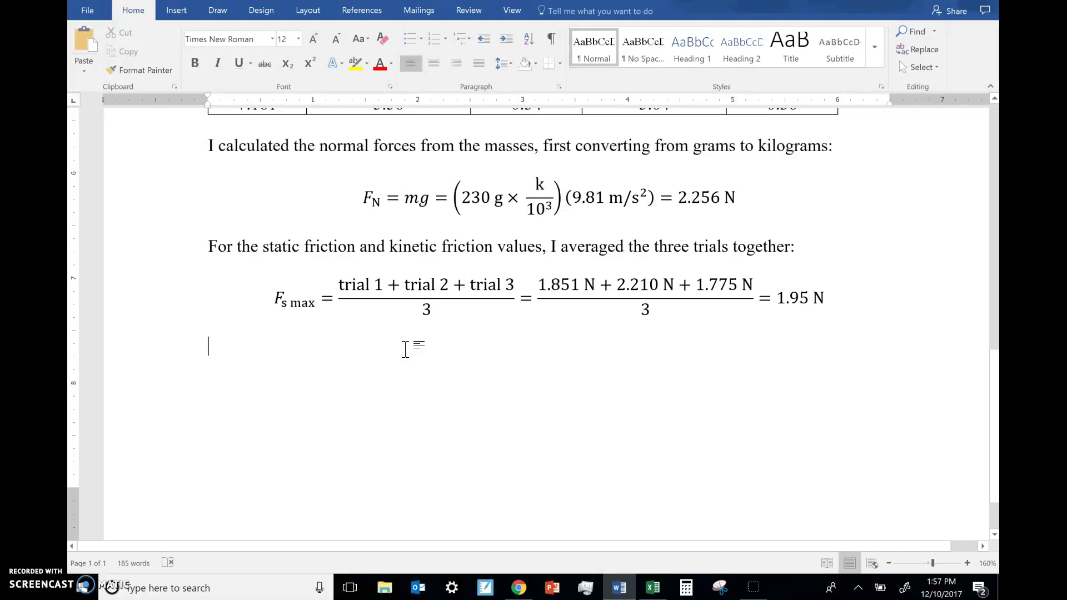
type("The static friction measurement")
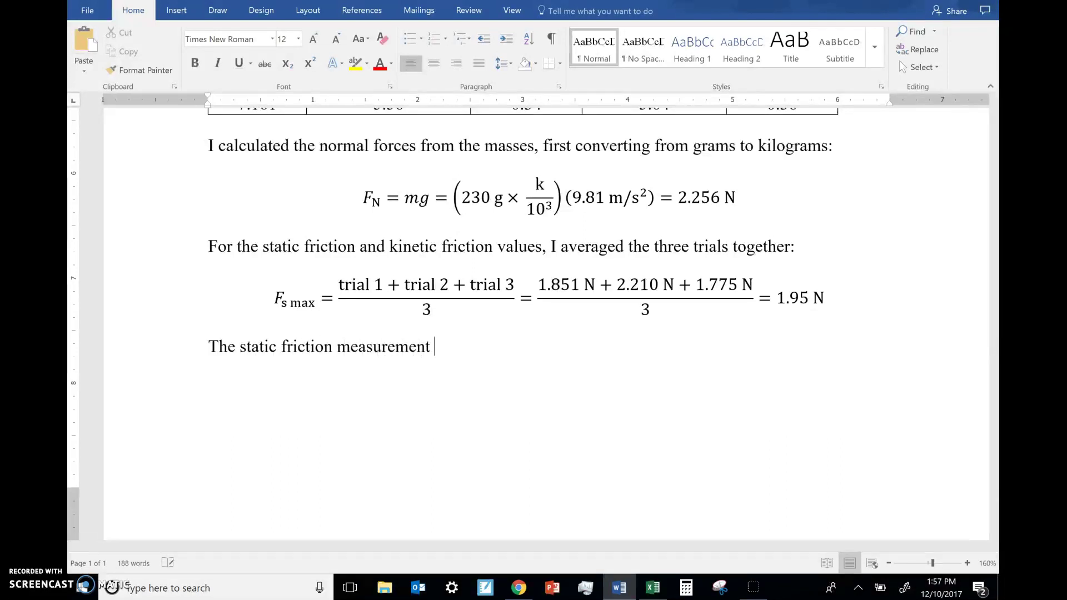
key("ctrl+BackSpace")
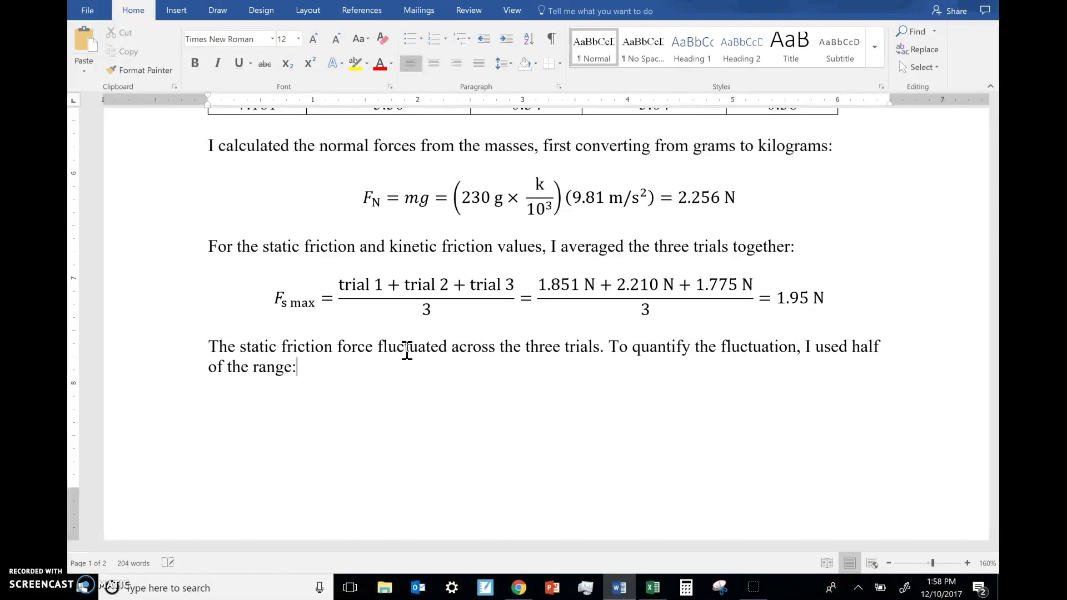
Step: Look over the 230 g static friction trial values in Table 1, including 2.210
scroll(323, 406, "up", 1)
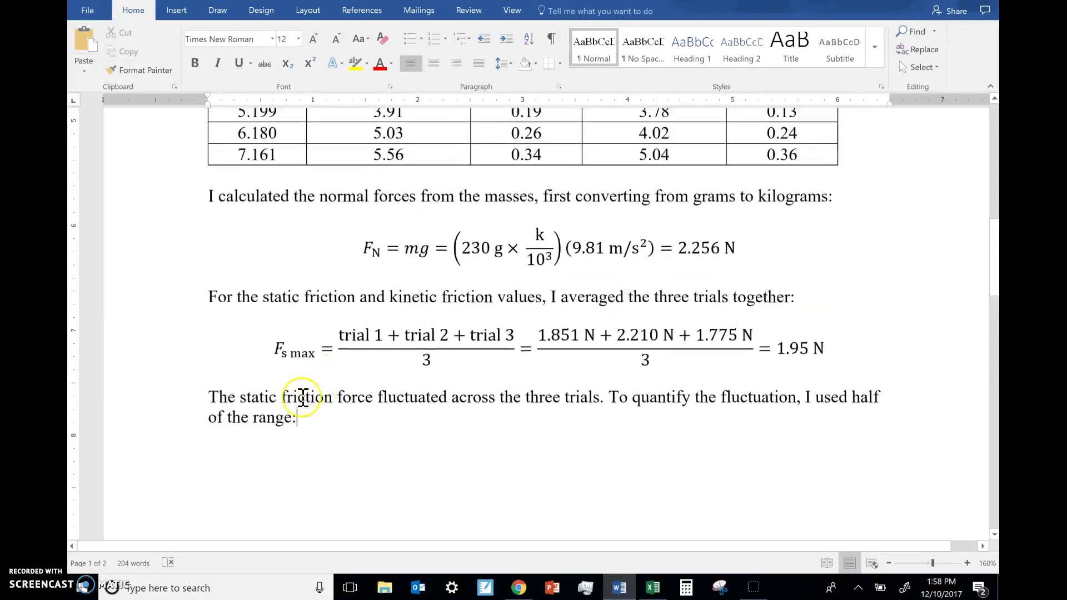
scroll(267, 362, "up", 3)
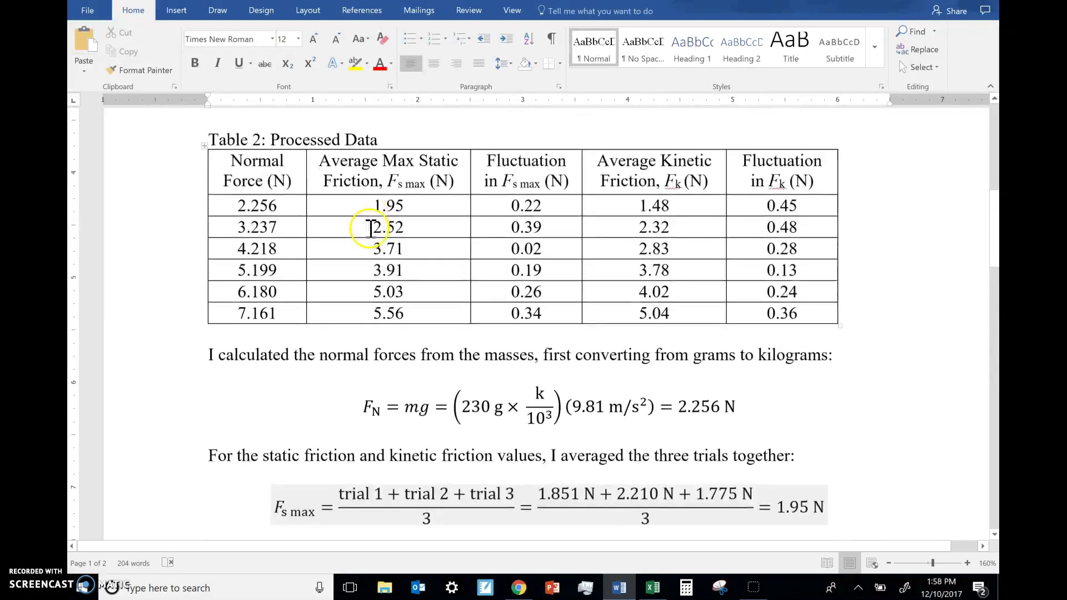
scroll(370, 228, "up", 5)
left_click_drag(339, 214, 462, 214)
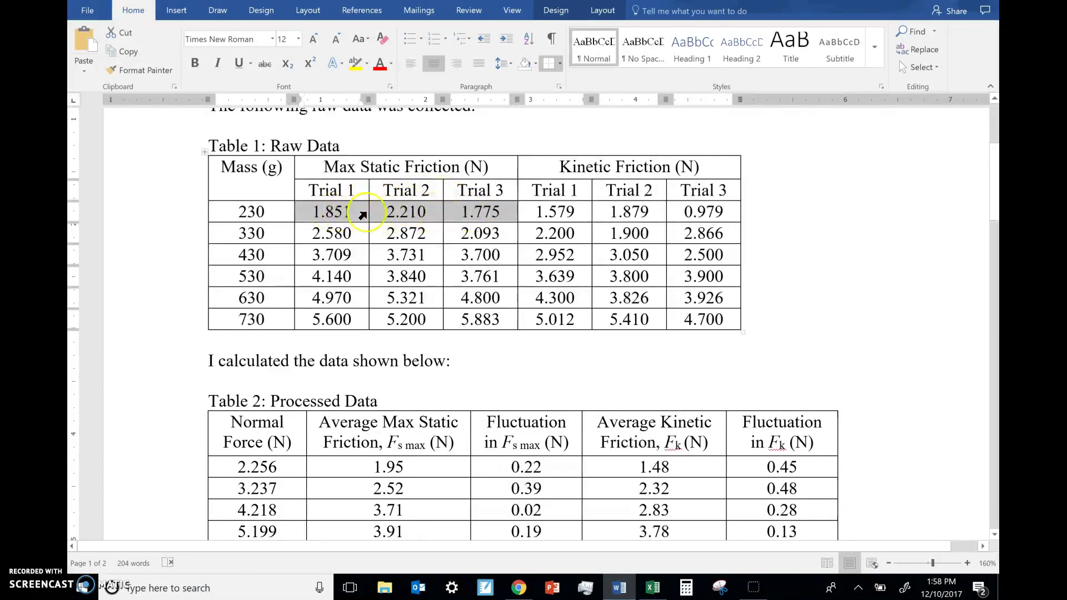
left_click_drag(372, 210, 500, 214)
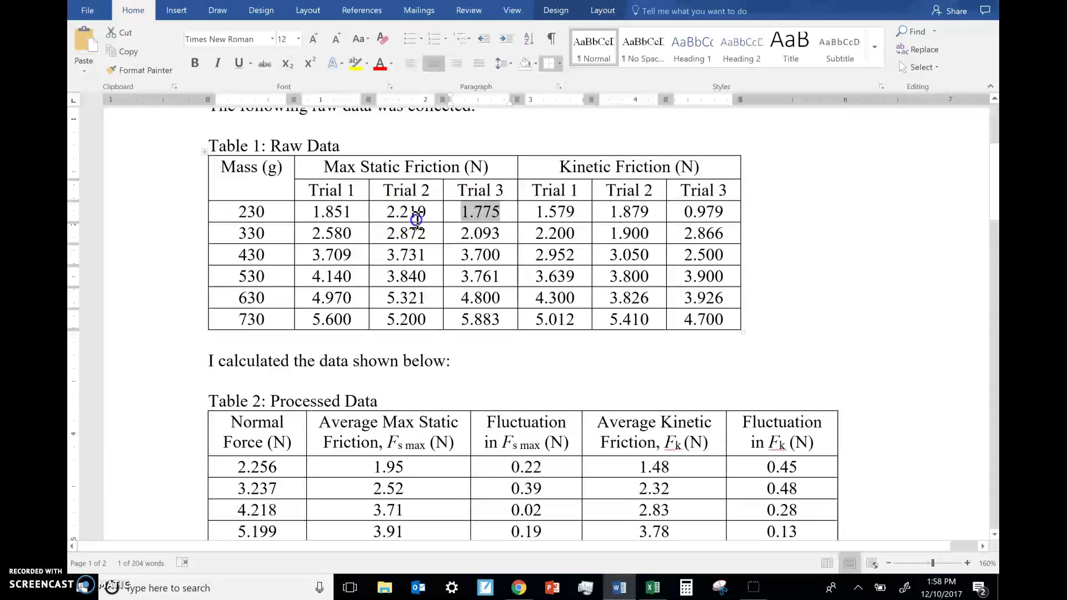
left_click_drag(417, 220, 484, 202)
left_click(395, 232)
Step: Return to the empty line below the half-of-the-range sentence
scroll(391, 247, "down", 2)
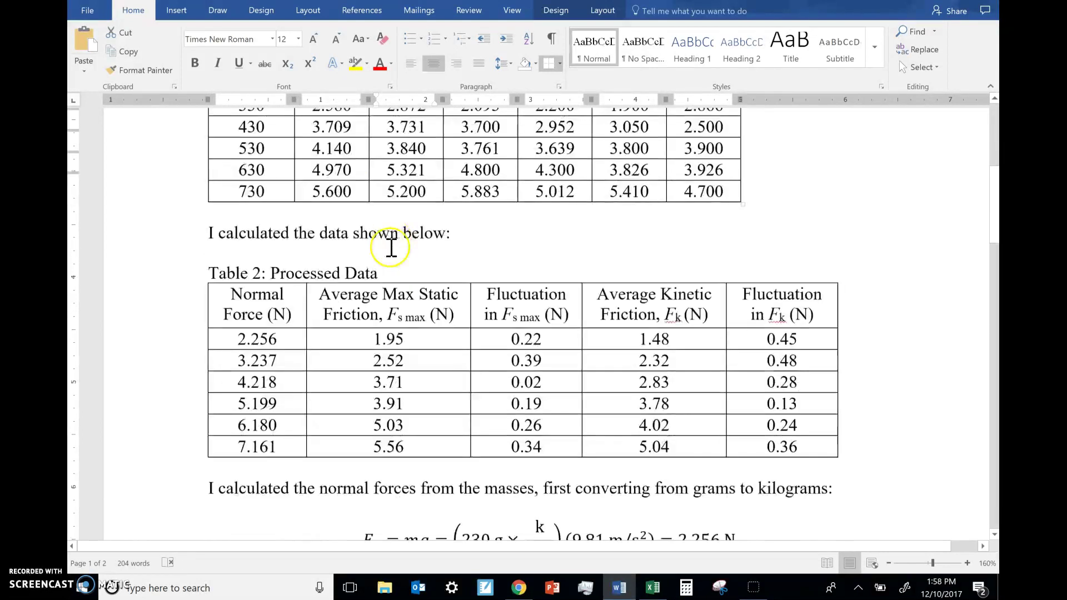
scroll(392, 247, "down", 5)
left_click(344, 401)
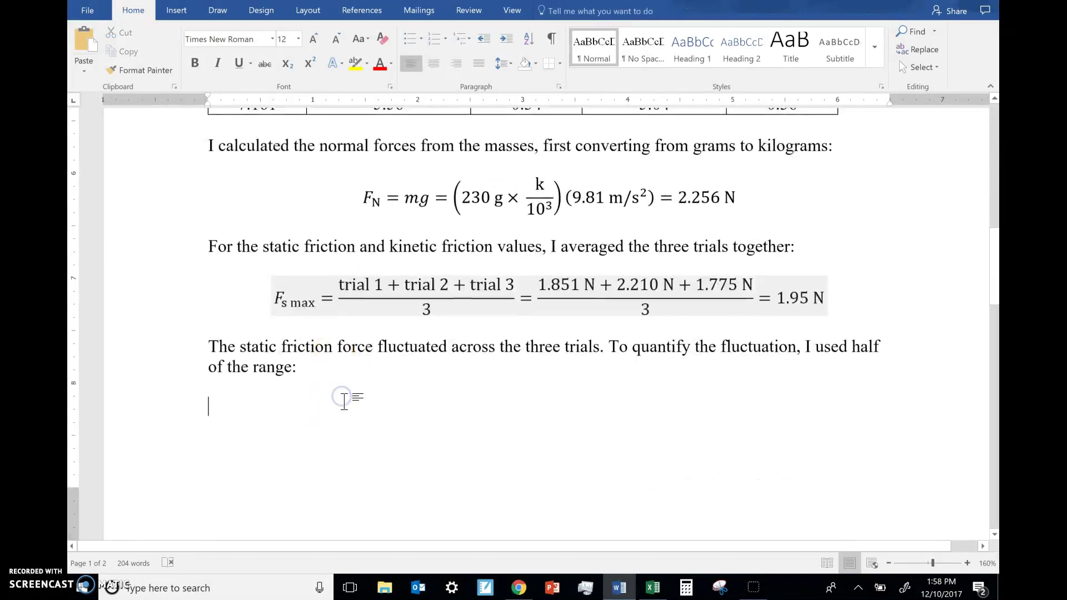
Step: Insert a new equation on the empty line beginning with 'fluctuation ='
left_click(177, 10)
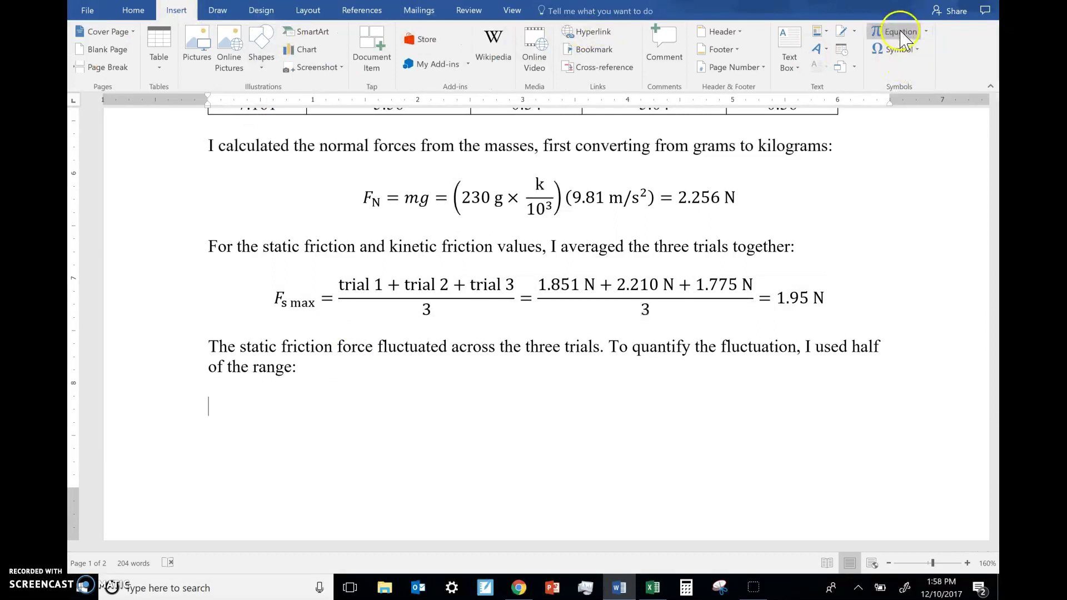
left_click(418, 412)
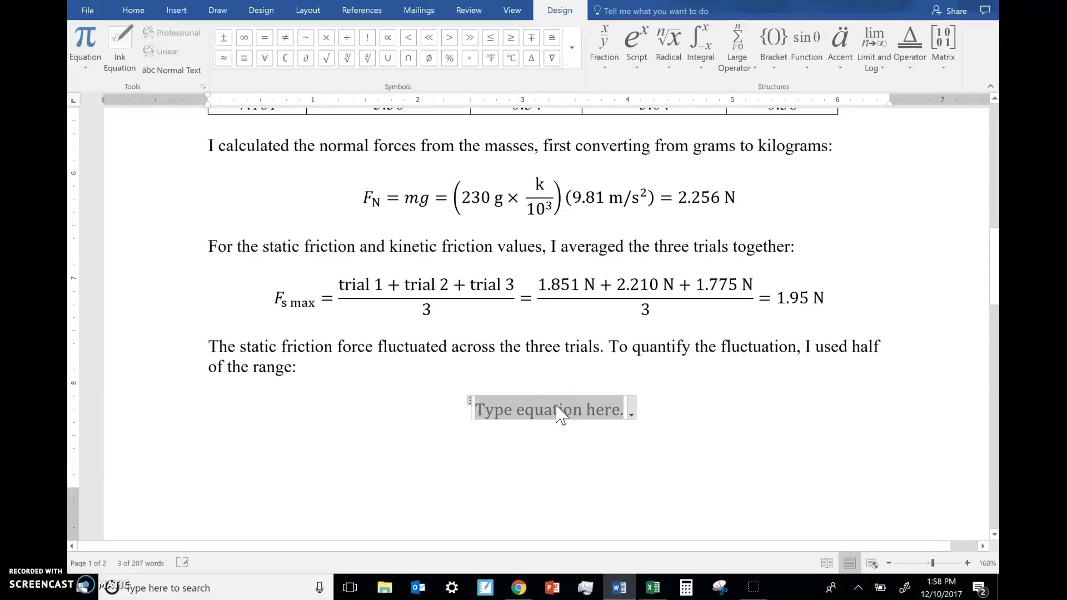
type("fluctuation")
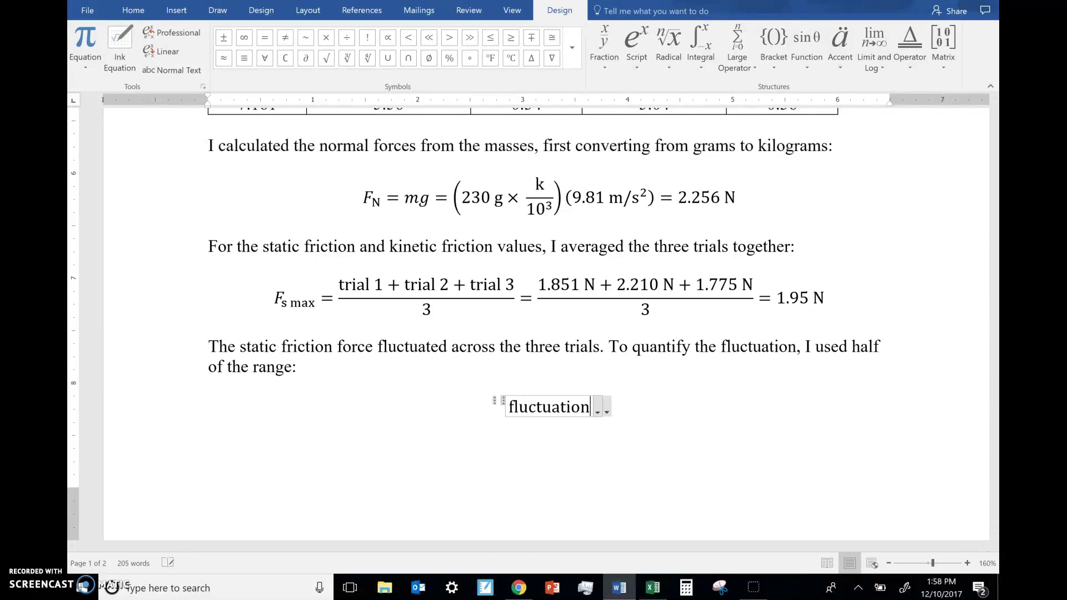
type(" =/")
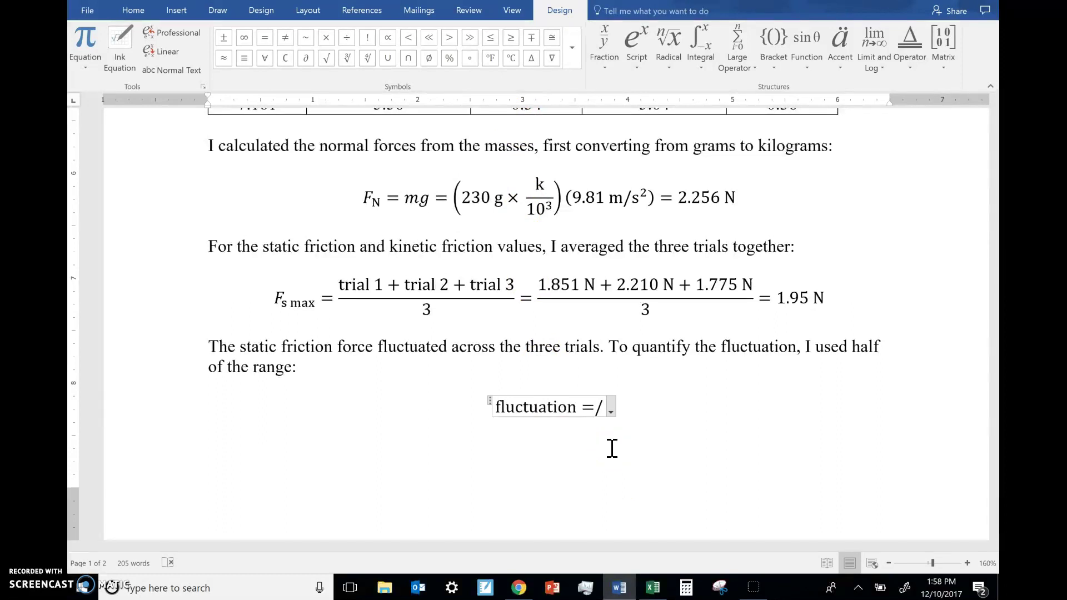
key("space")
key("BackSpace")
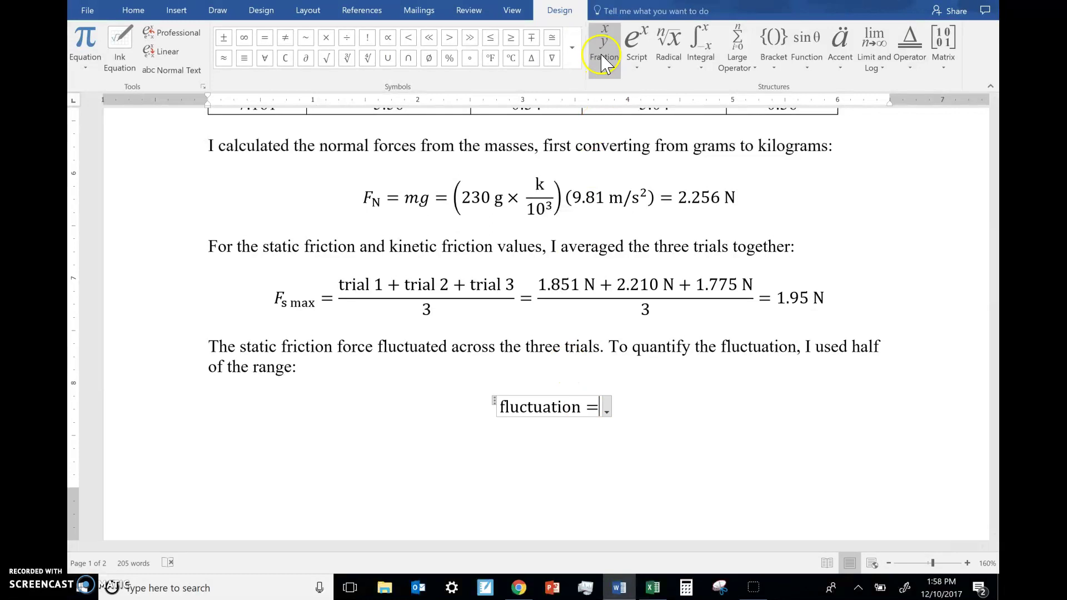
Step: Add a stacked fraction with numerator max − min, then '=' and a second empty fraction
left_click(604, 48)
left_click(616, 123)
left_click(599, 400)
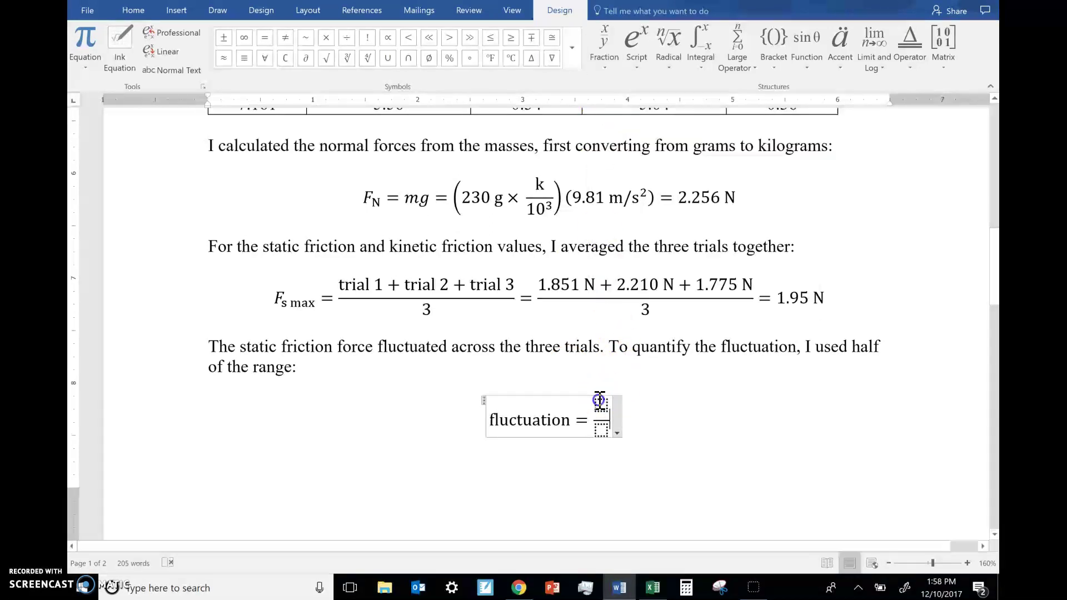
type("max")
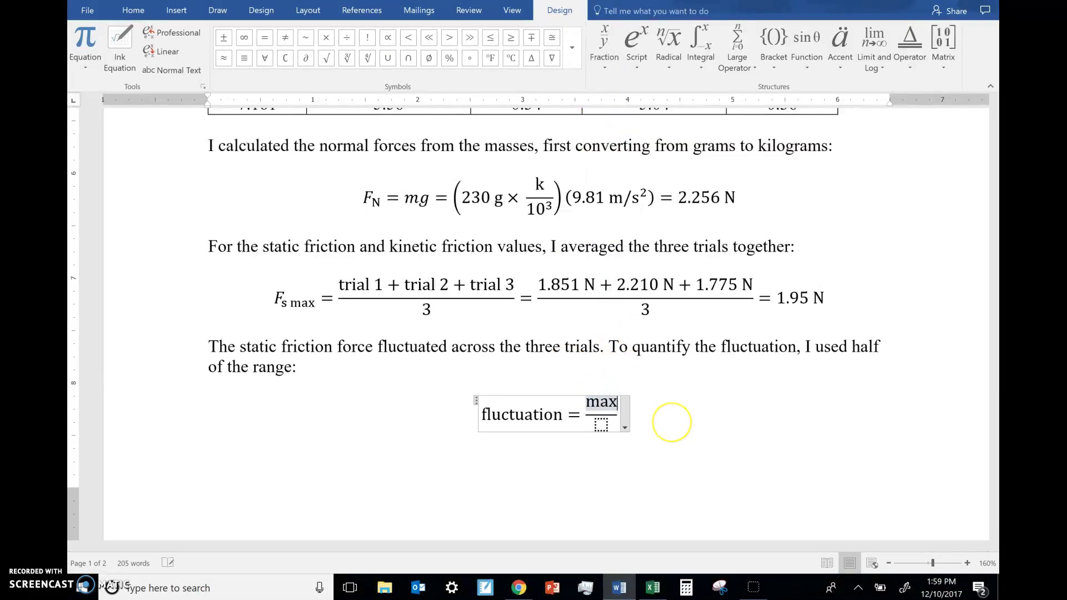
type("-min")
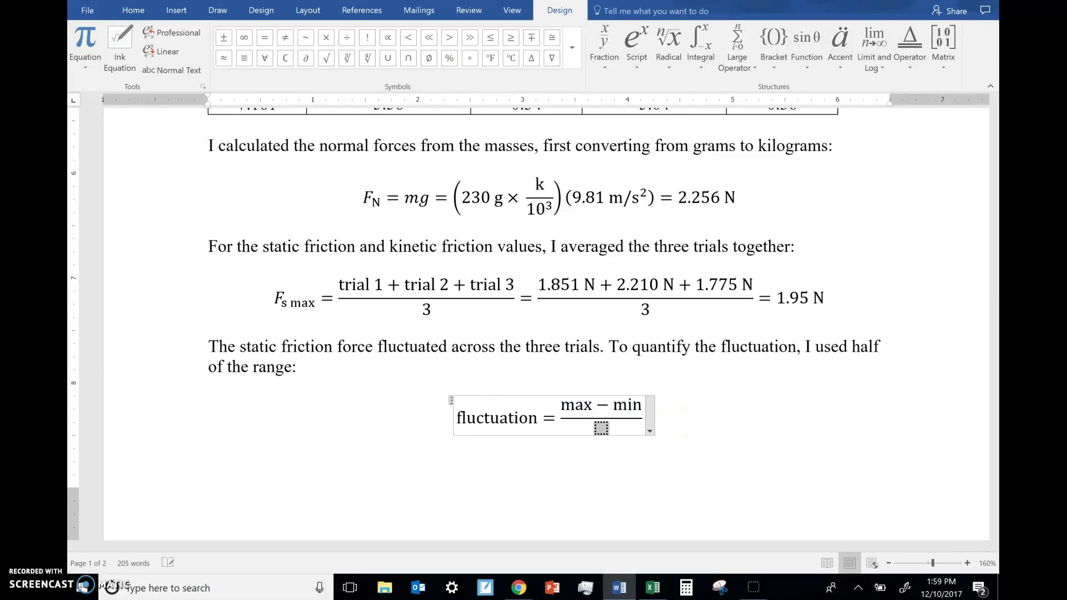
type("=")
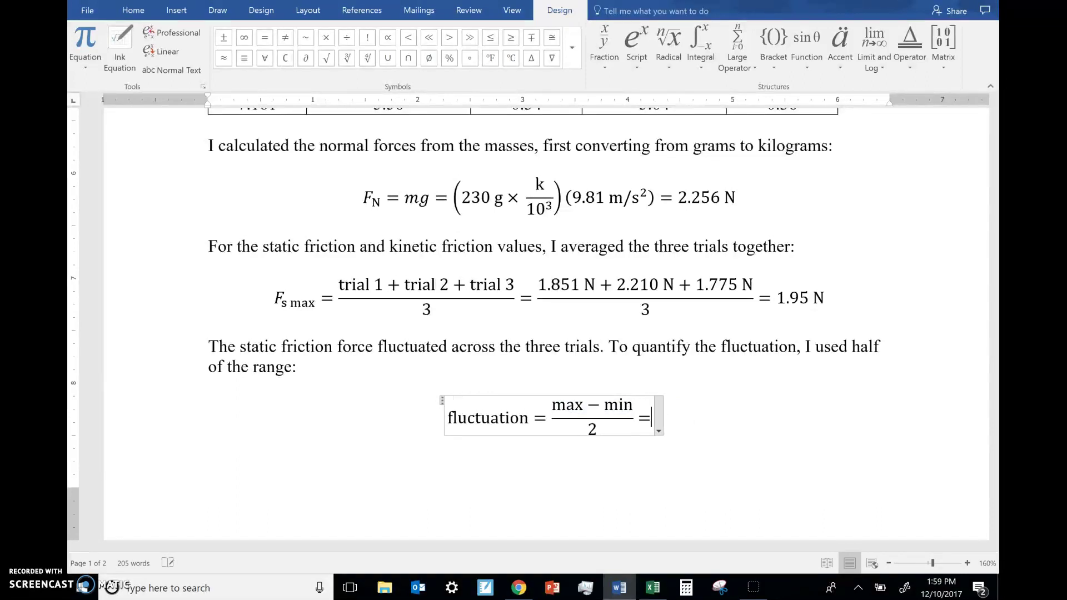
left_click(604, 44)
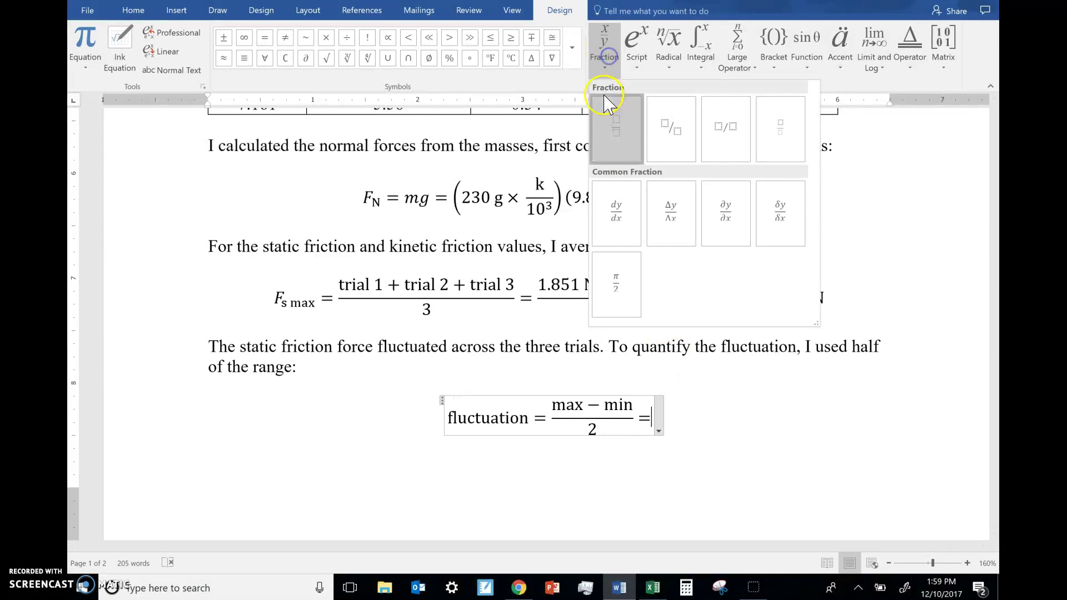
left_click(604, 97)
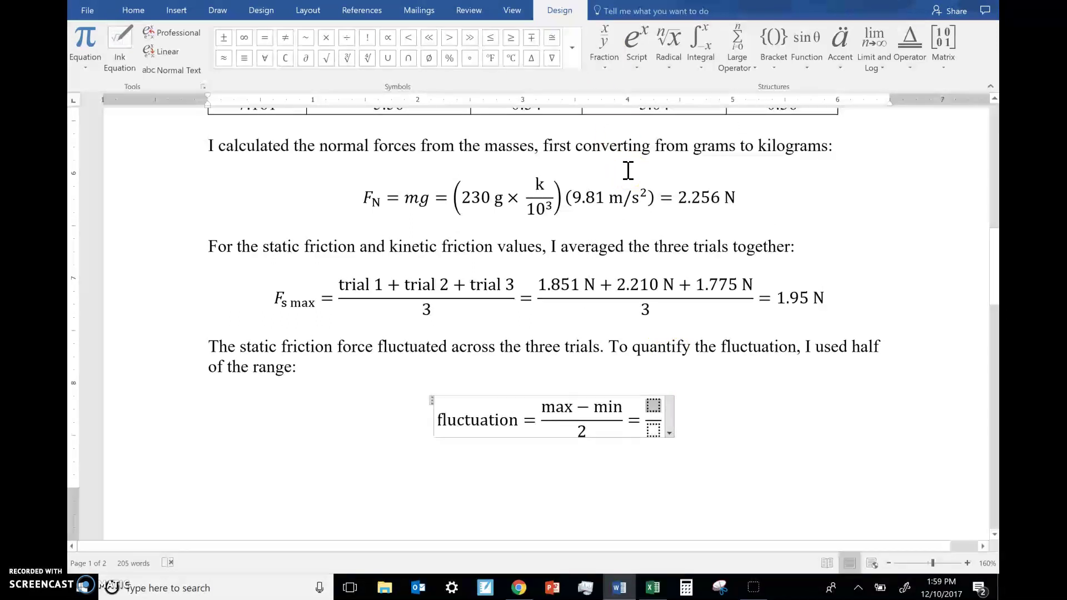
key("Up")
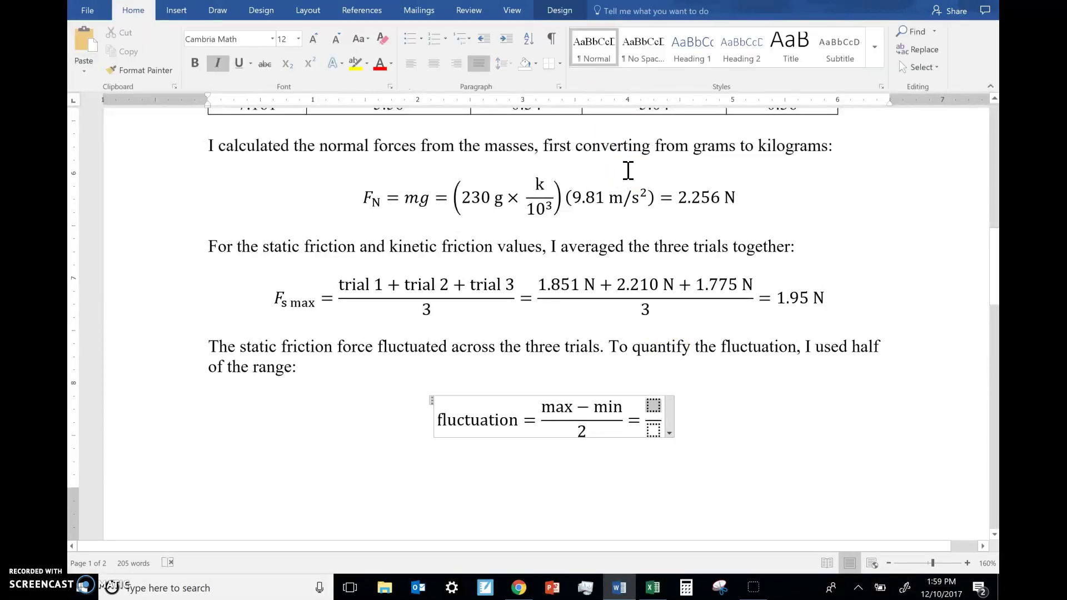
key("Down")
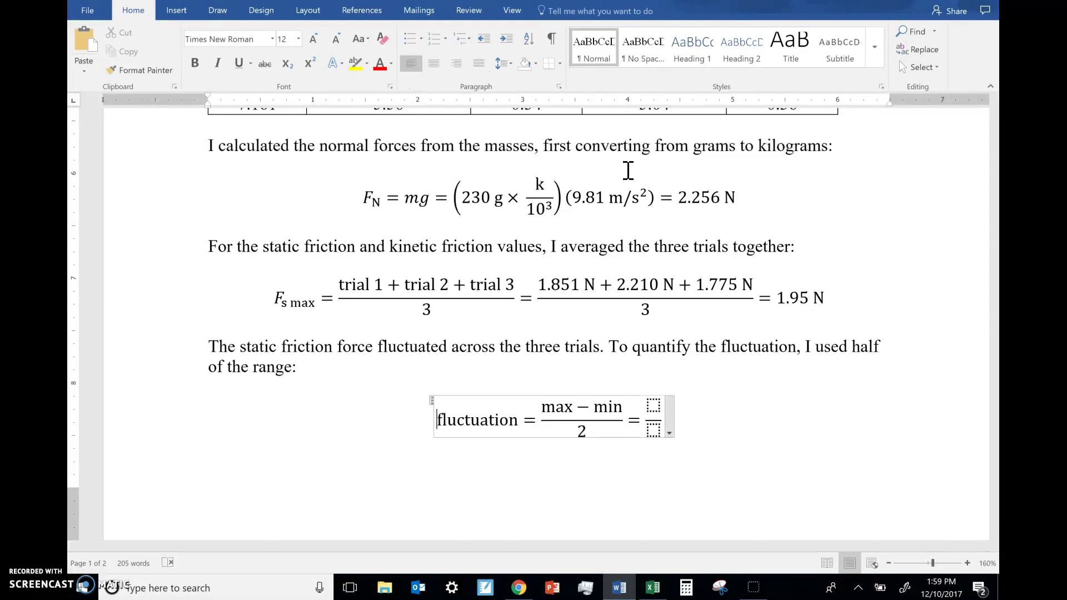
key("Up")
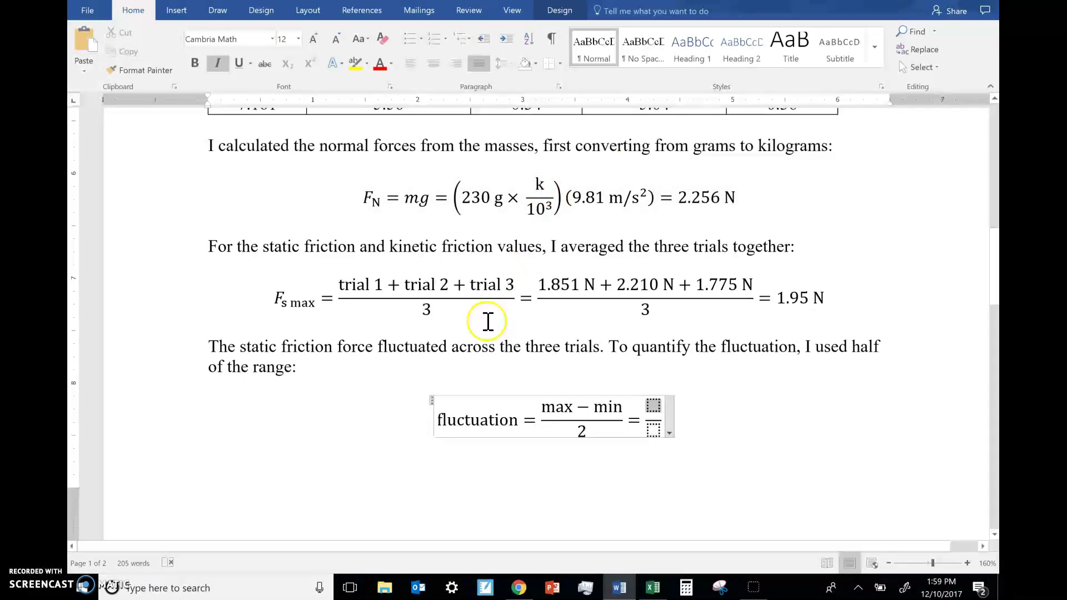
Step: Copy 2.210 from Table 1's 230 g row into the fraction numerator, followed by 'N −'
scroll(486, 319, "up", 10)
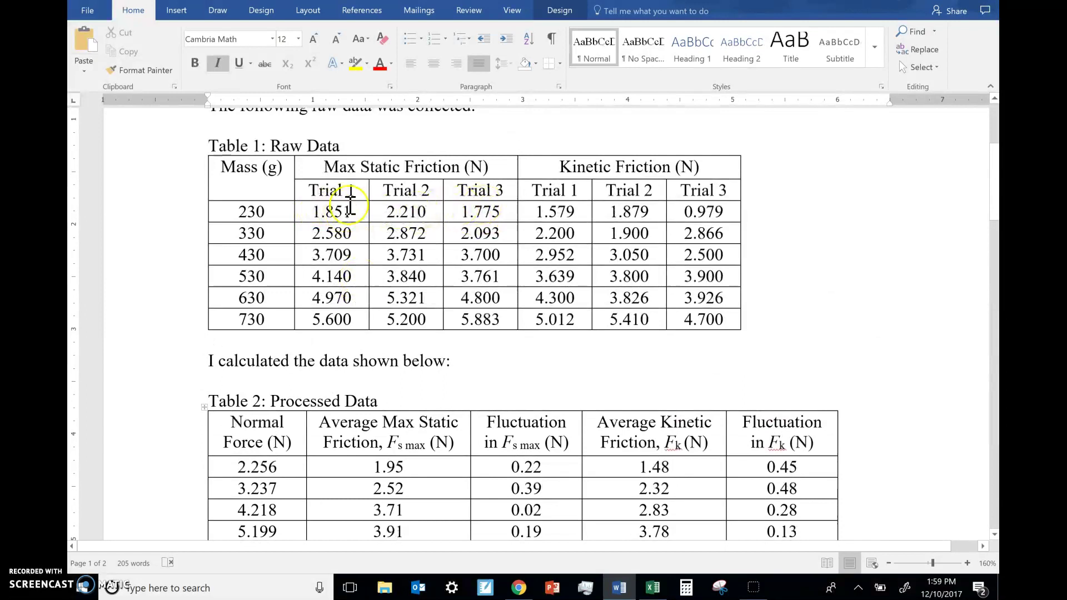
left_click_drag(255, 211, 505, 217)
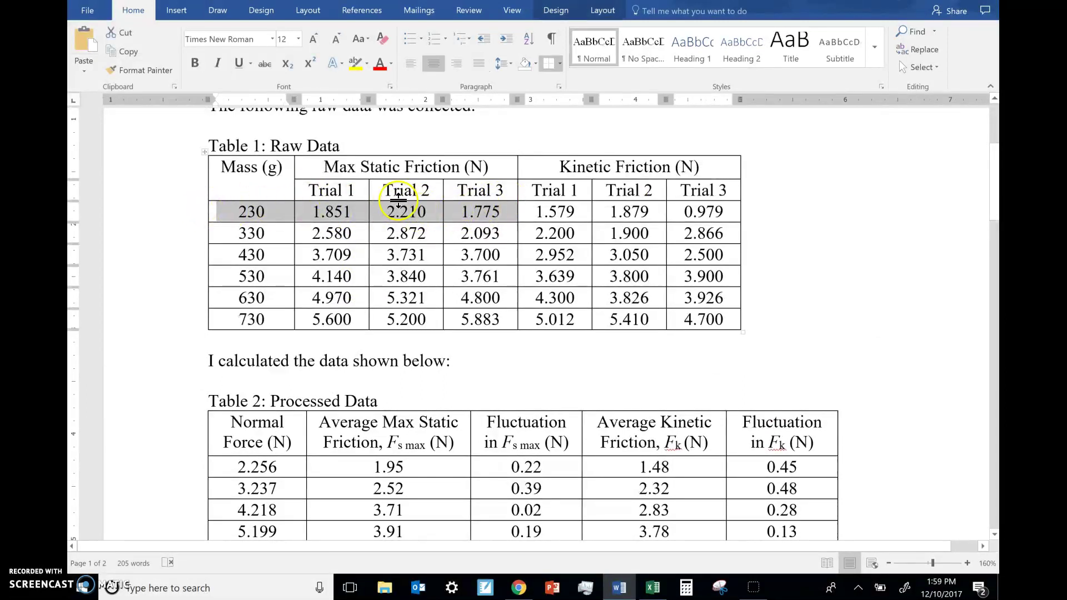
left_click_drag(268, 236, 474, 326)
scroll(277, 273, "up", 1)
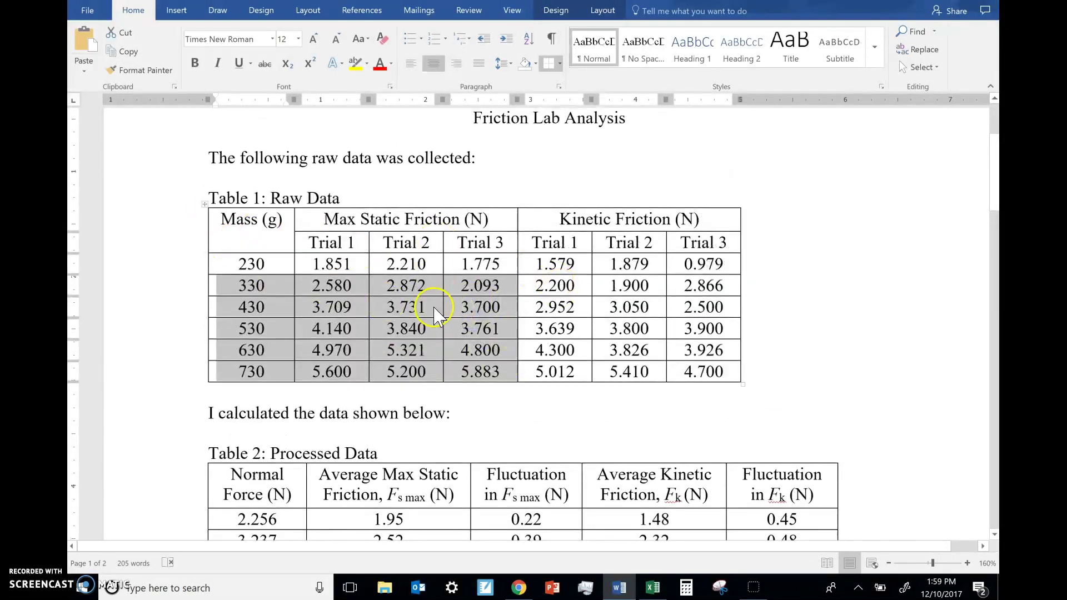
left_click_drag(427, 265, 388, 263)
key("ctrl+c")
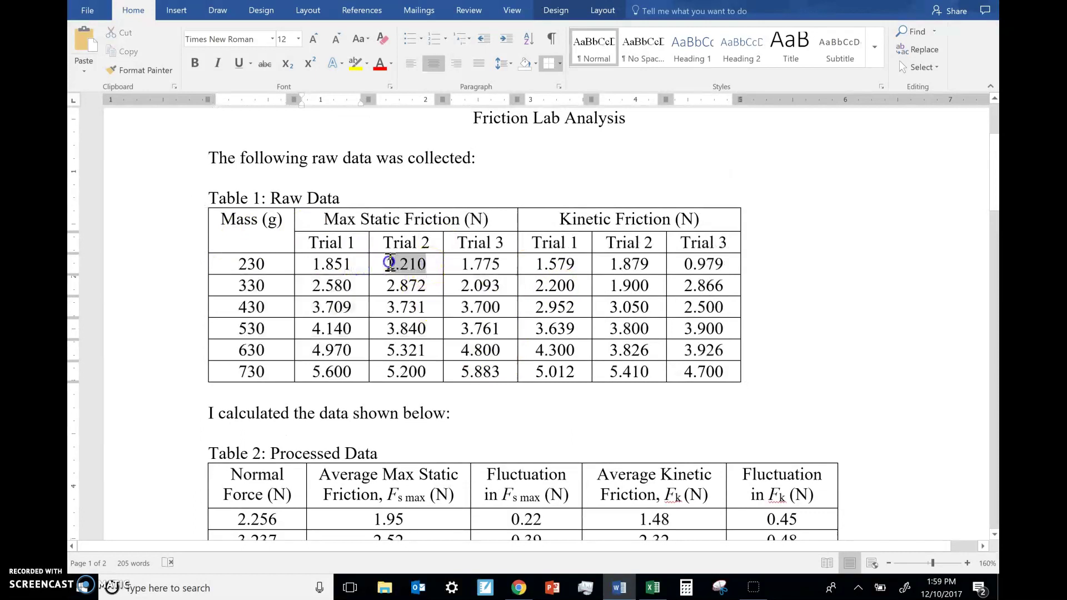
scroll(486, 317, "down", 7)
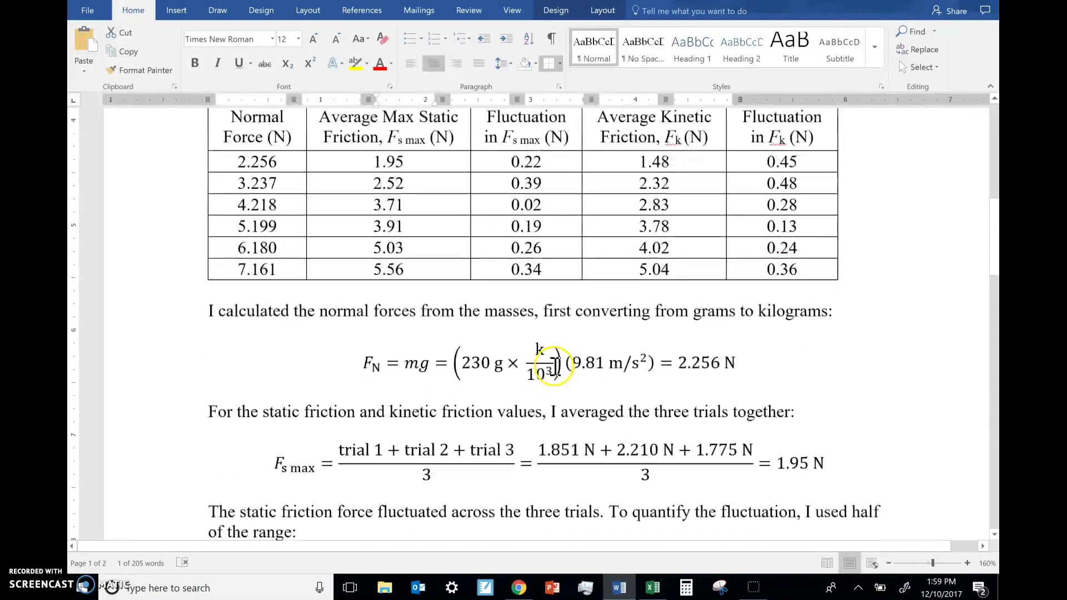
scroll(579, 396, "down", 2)
left_click(654, 447)
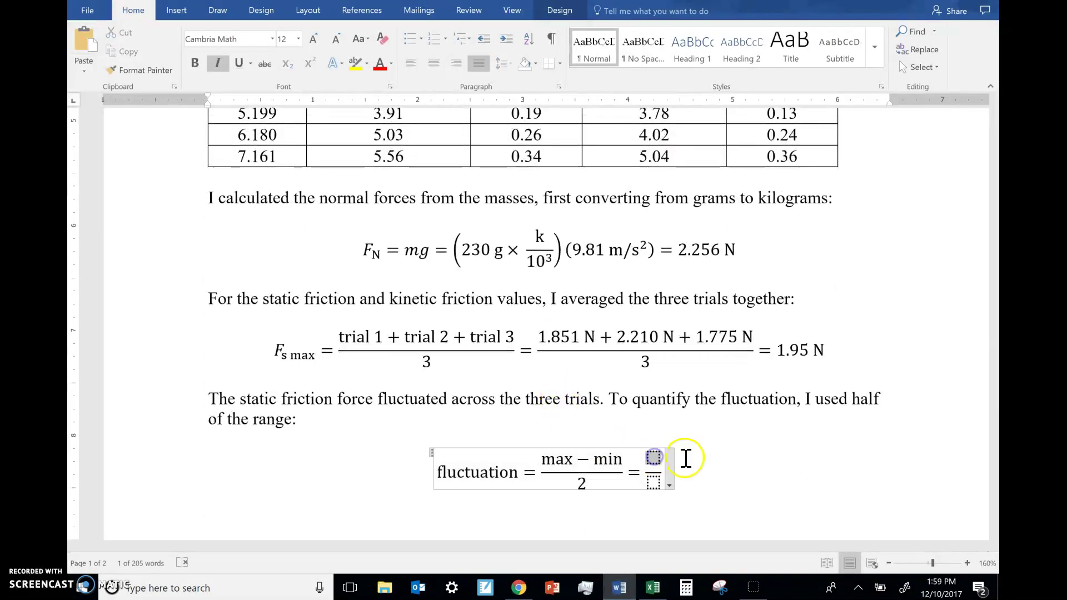
key("ctrl+v")
type("N")
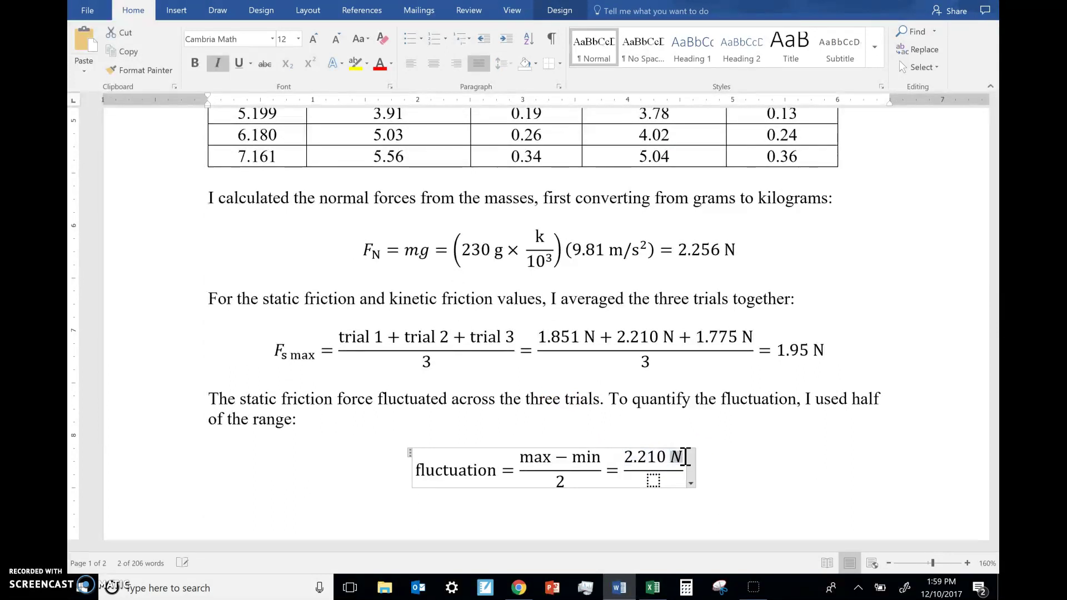
type(" -")
Step: Copy 1.775 from Table 1 after the minus sign and add the unit N
scroll(488, 321, "up", 10)
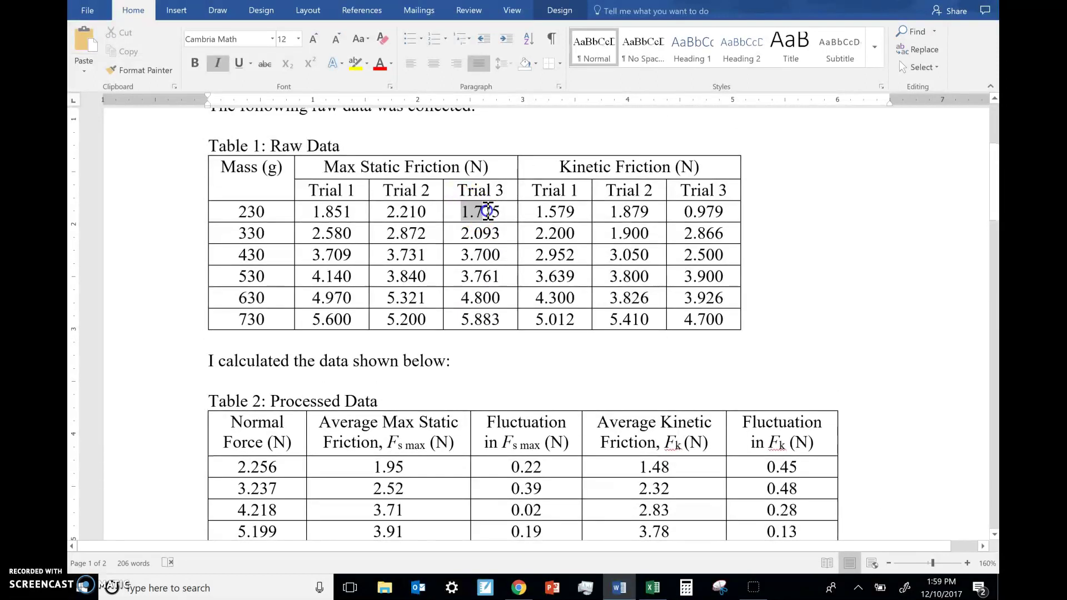
left_click_drag(488, 212, 501, 212)
key("ctrl+c")
scroll(530, 298, "down", 3)
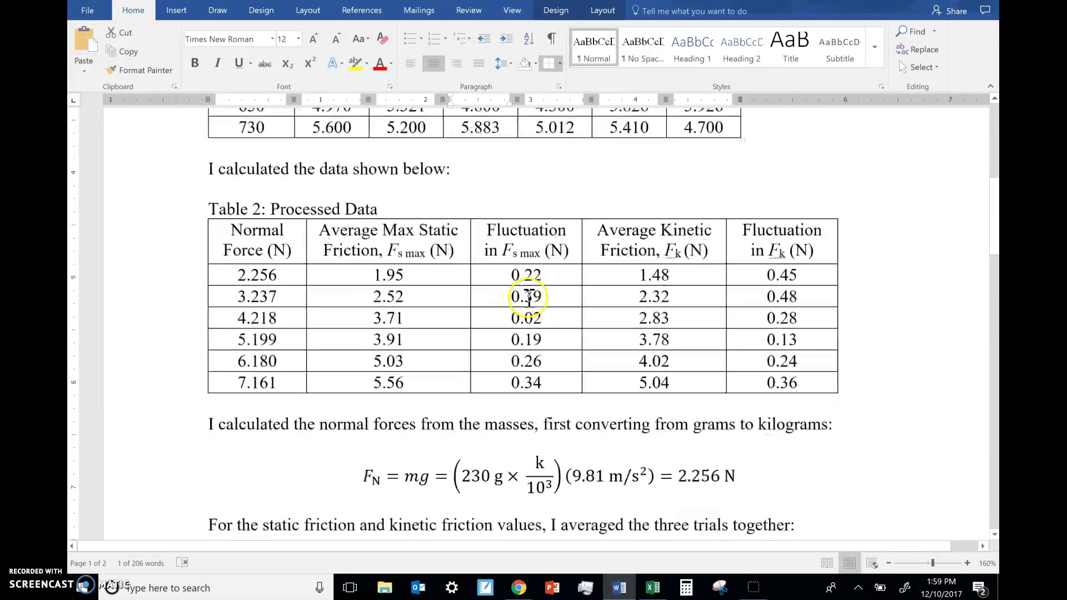
scroll(529, 297, "down", 5)
left_click(688, 353)
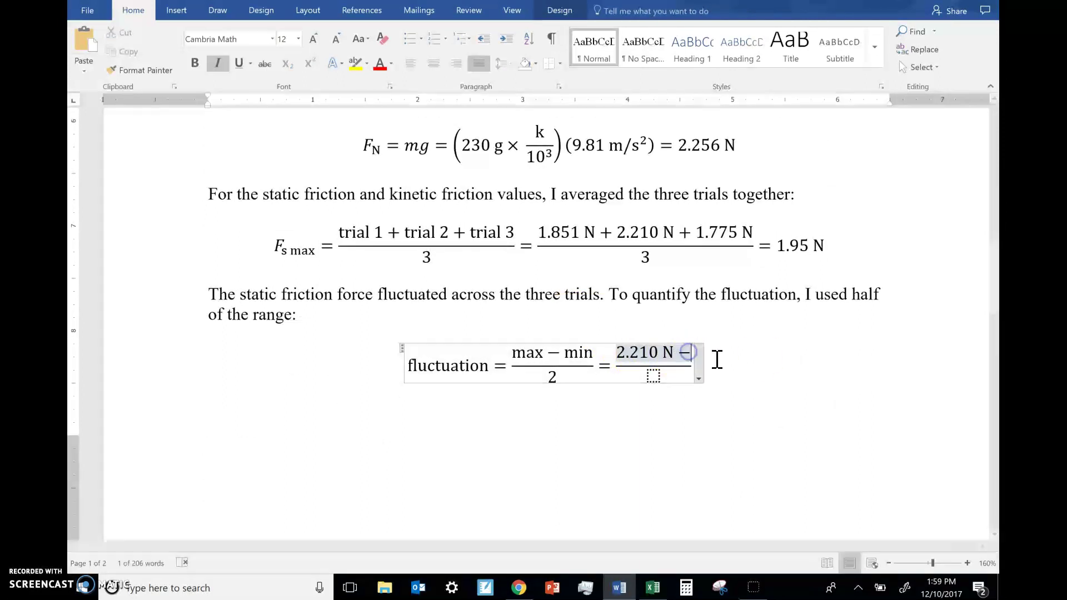
key("ctrl+v")
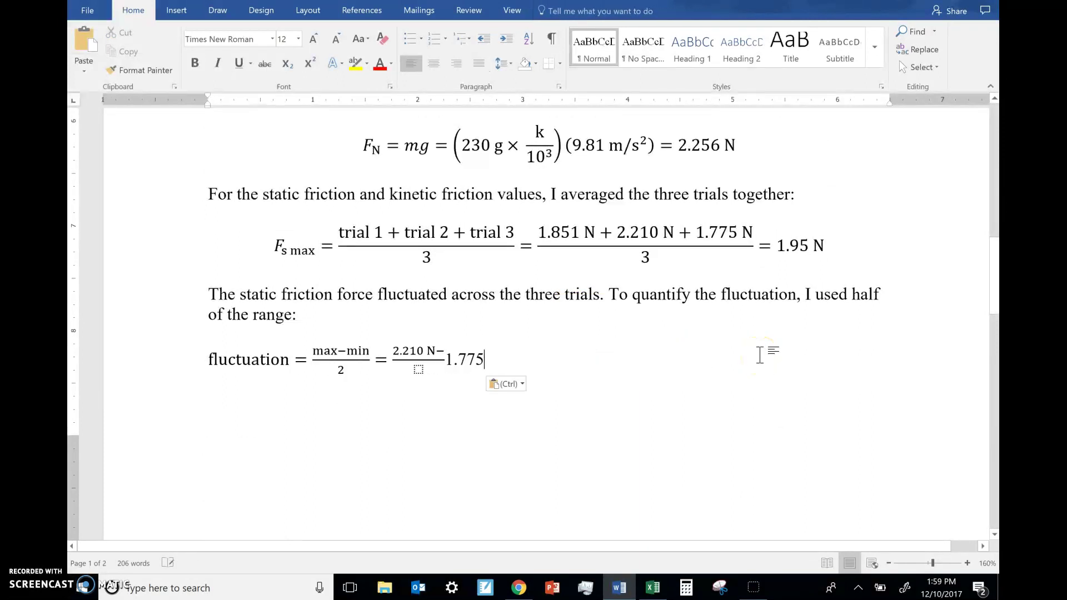
key("ctrl+z")
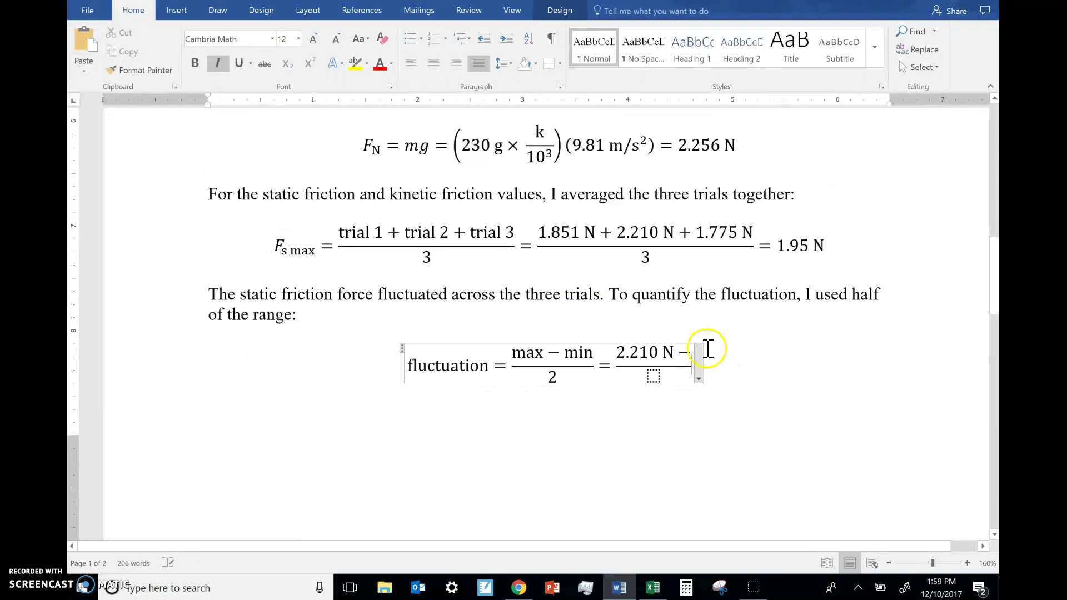
left_click(689, 353)
key("ctrl+v")
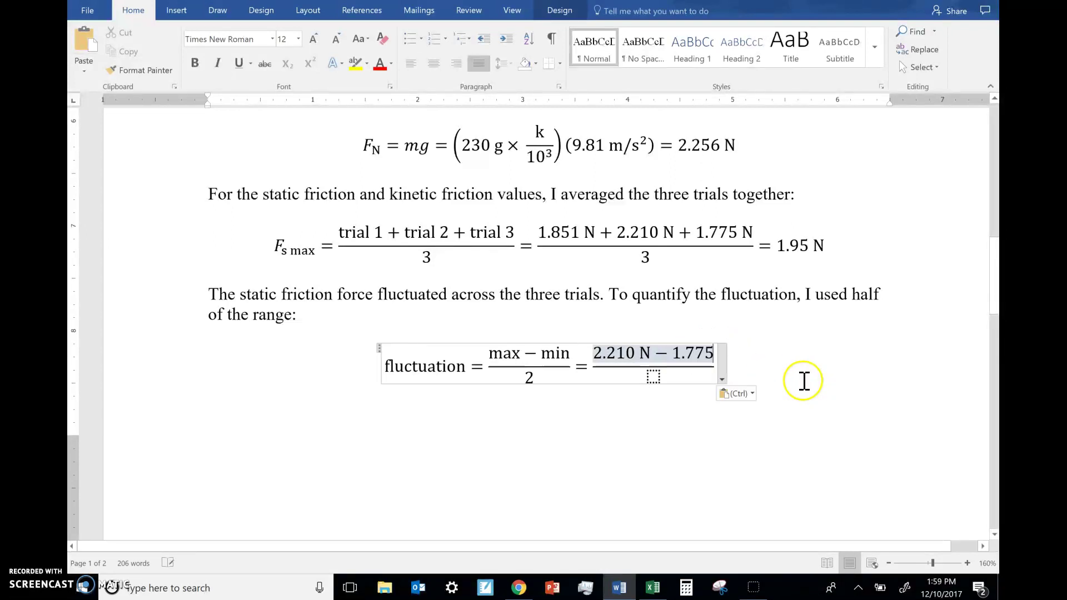
type("N")
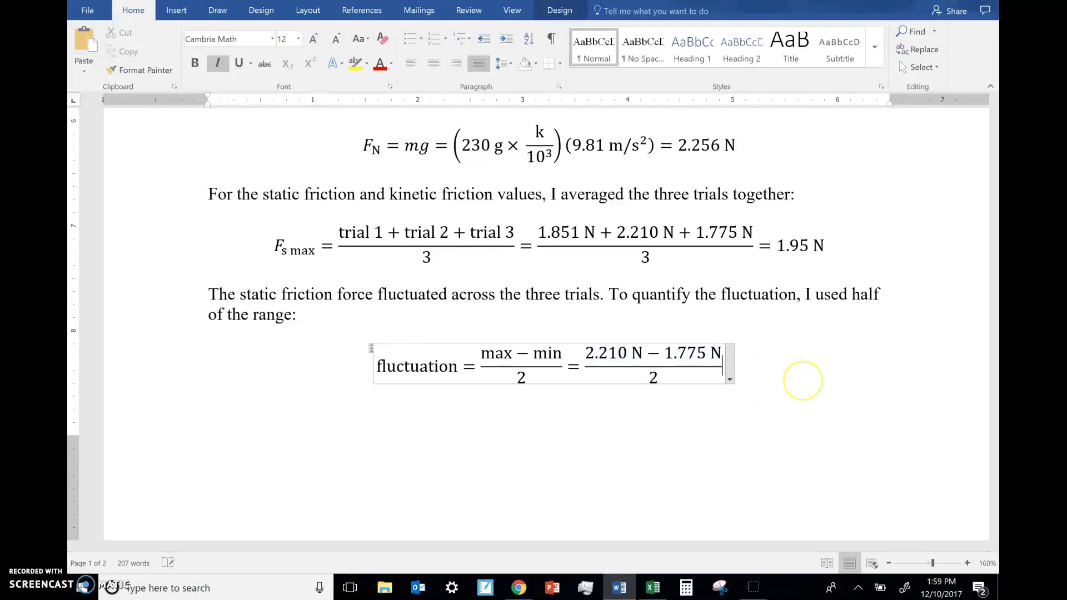
Step: Finish the equation with result 0.22 N in an upright N, then start a new paragraph
scroll(478, 345, "up", 5)
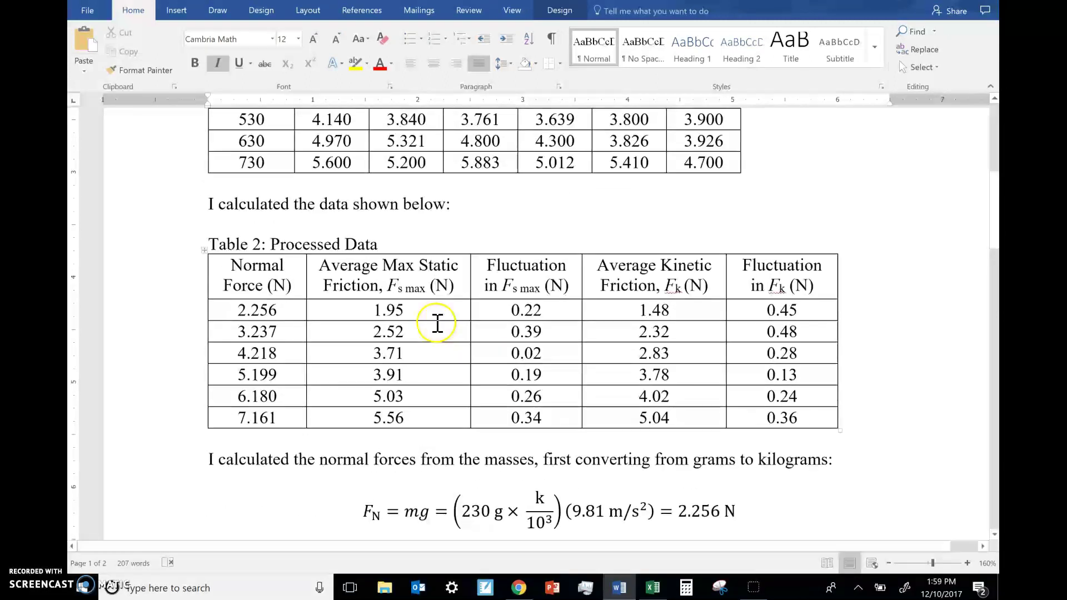
scroll(286, 320, "up", 5)
scroll(249, 319, "down", 6)
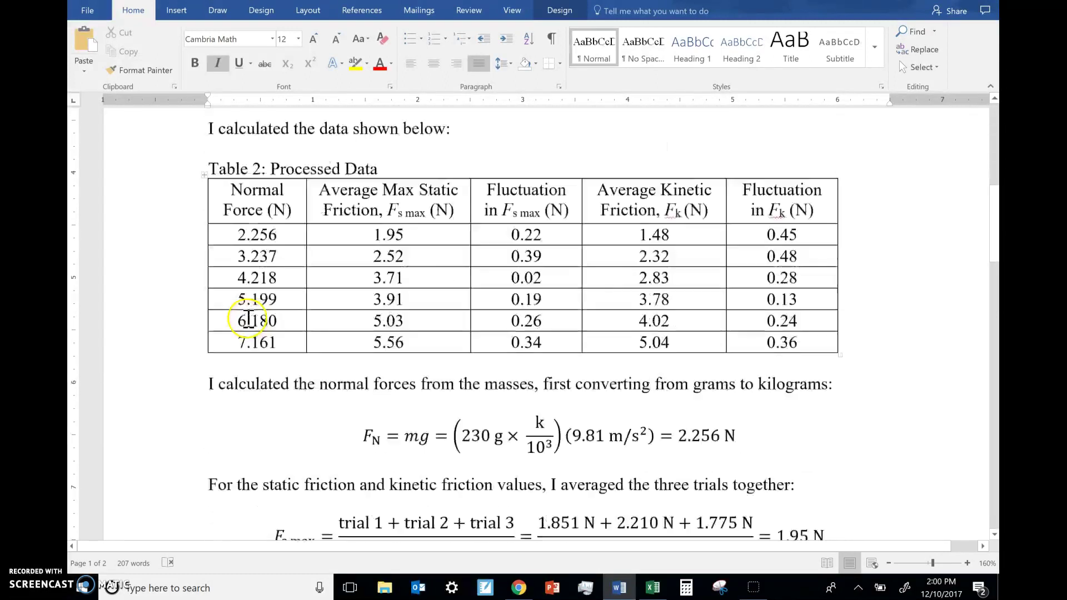
scroll(248, 320, "down", 1)
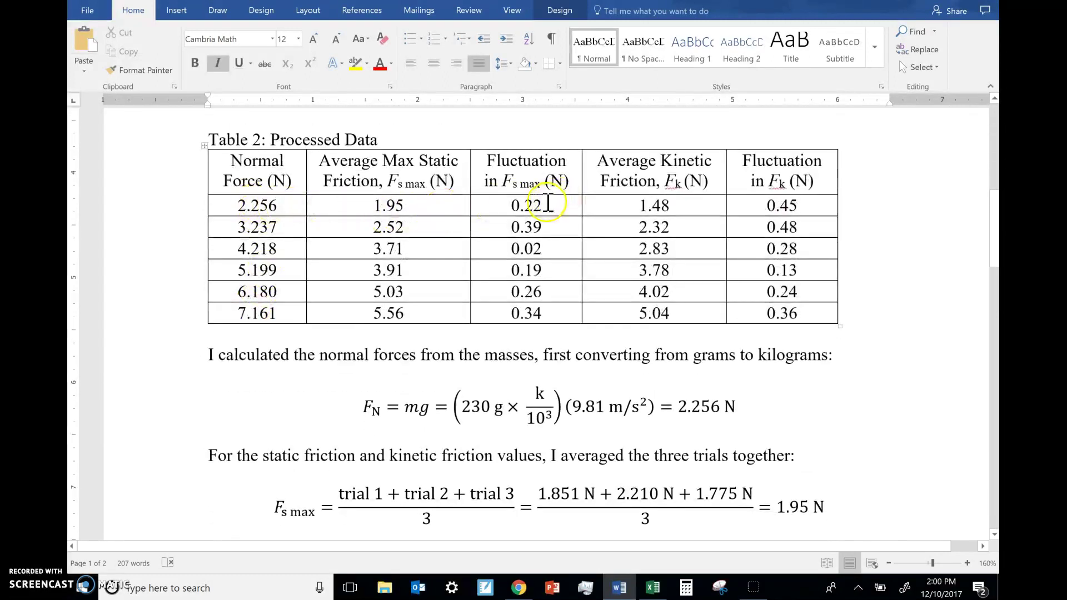
scroll(553, 322, "down", 3)
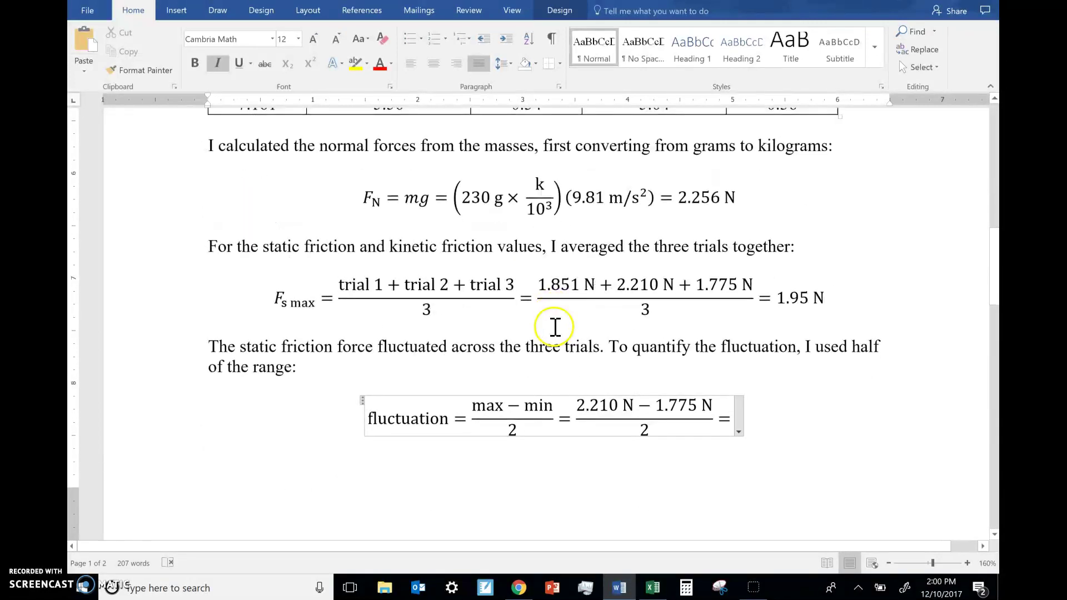
type("0.22 N")
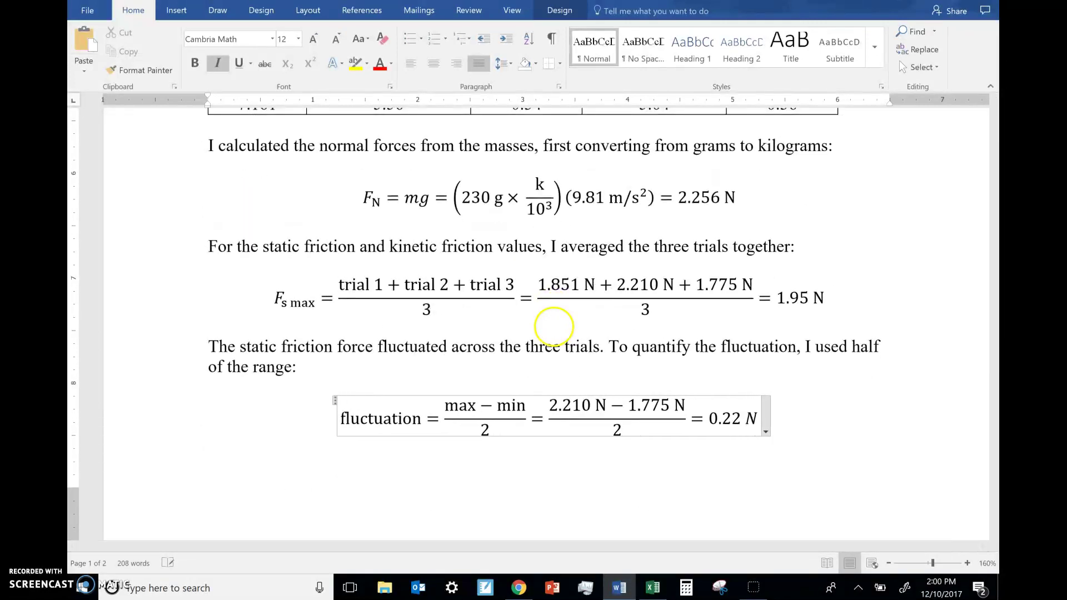
key("shift+Left")
key("ctrl+i")
key("Right")
key("Right")
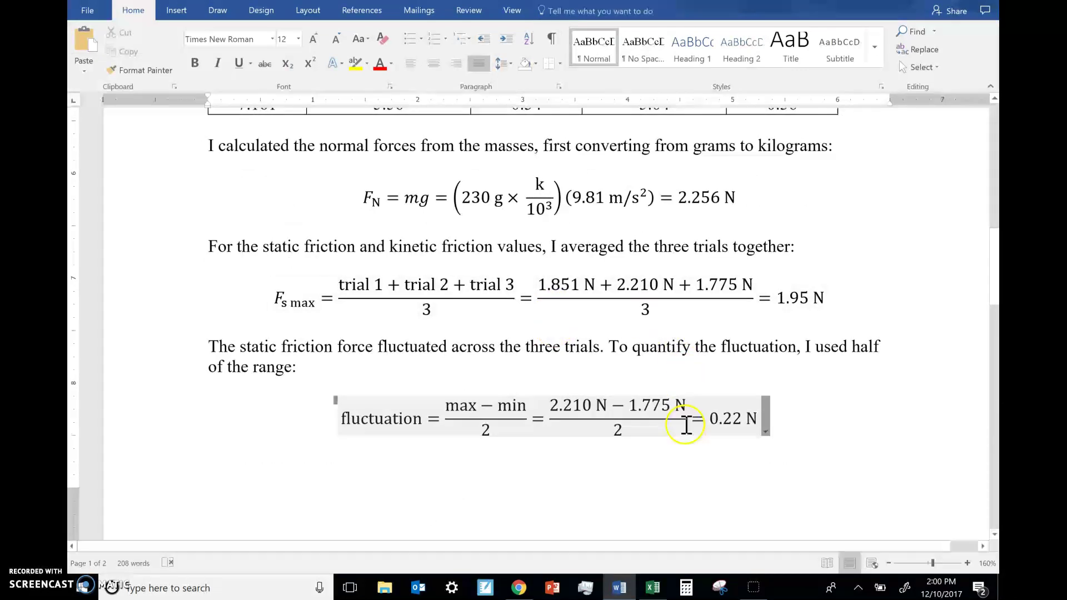
key("Return")
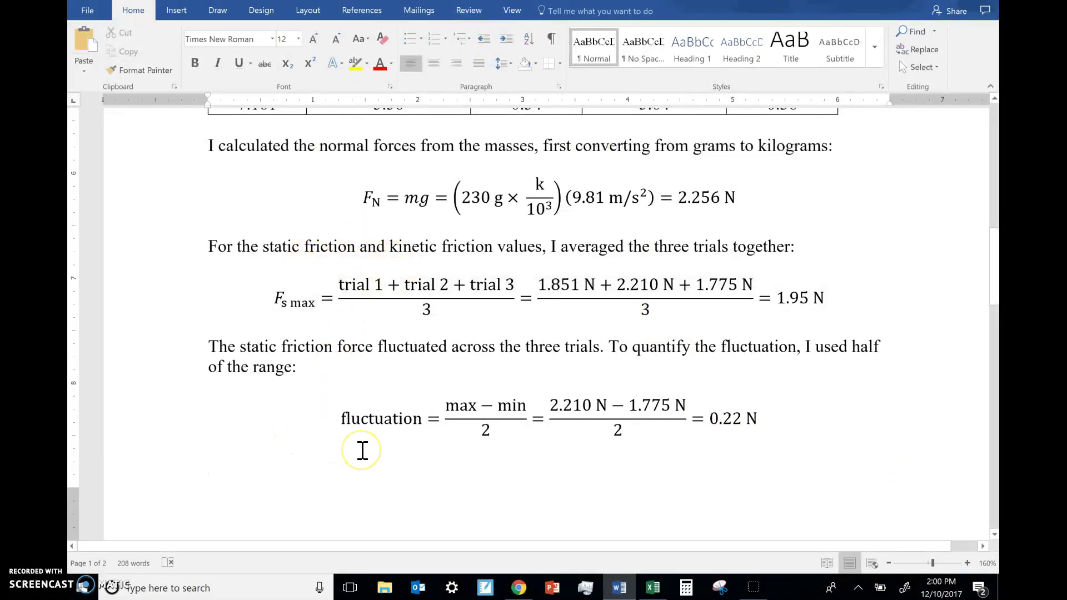
Step: Type 'The graph below plots the static friction data:' below the fluctuation equation
scroll(362, 450, "down", 3)
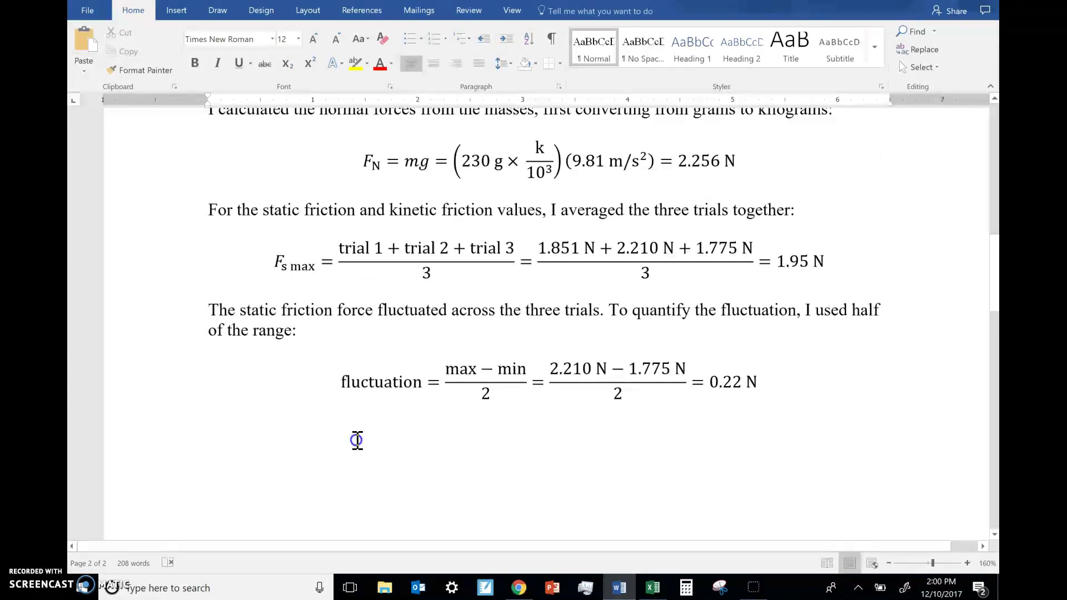
scroll(356, 440, "down", 5)
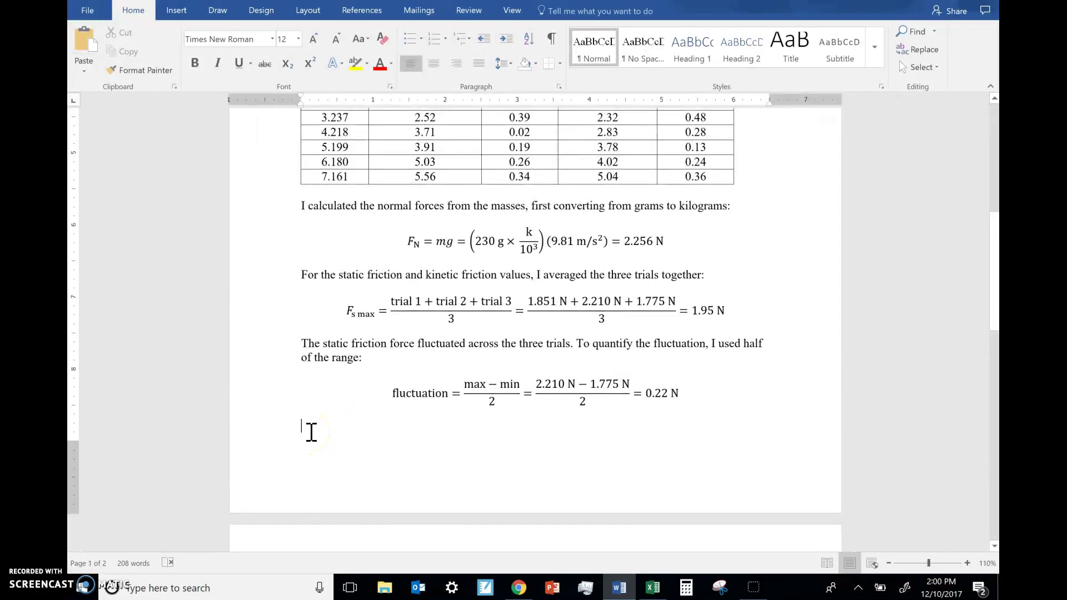
type("The")
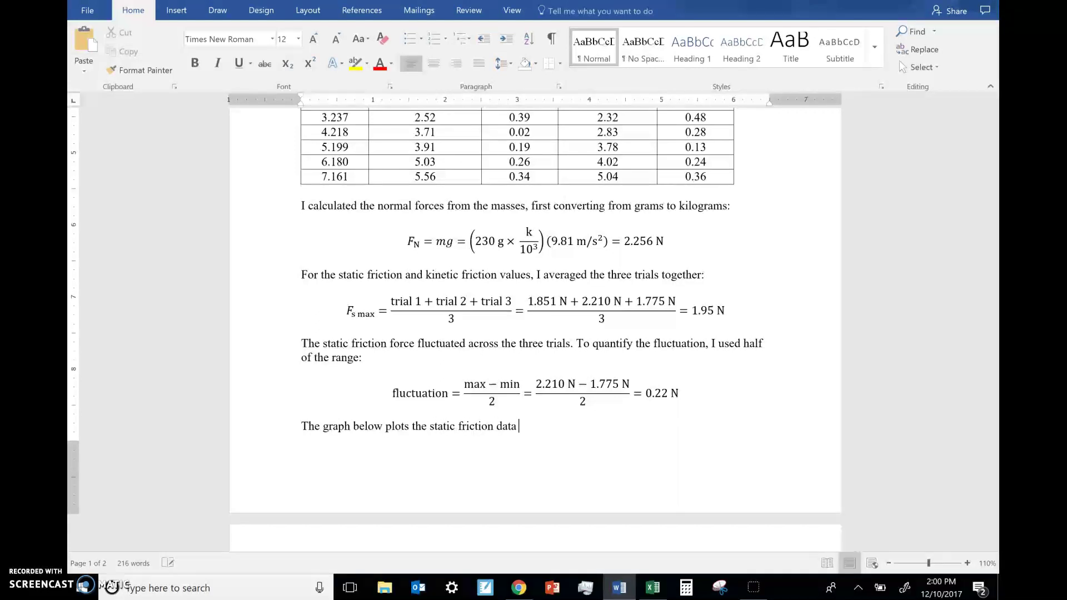
key("Down")
Step: Check the empty second page and put the insertion point at the graph sentence's start
left_click(333, 359)
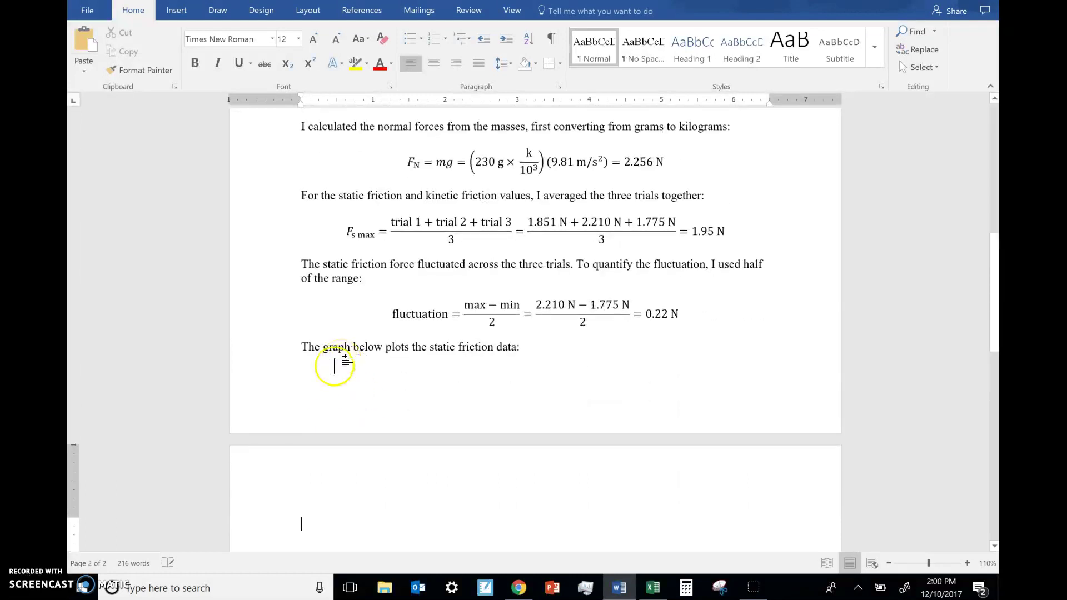
scroll(298, 517, "down", 2)
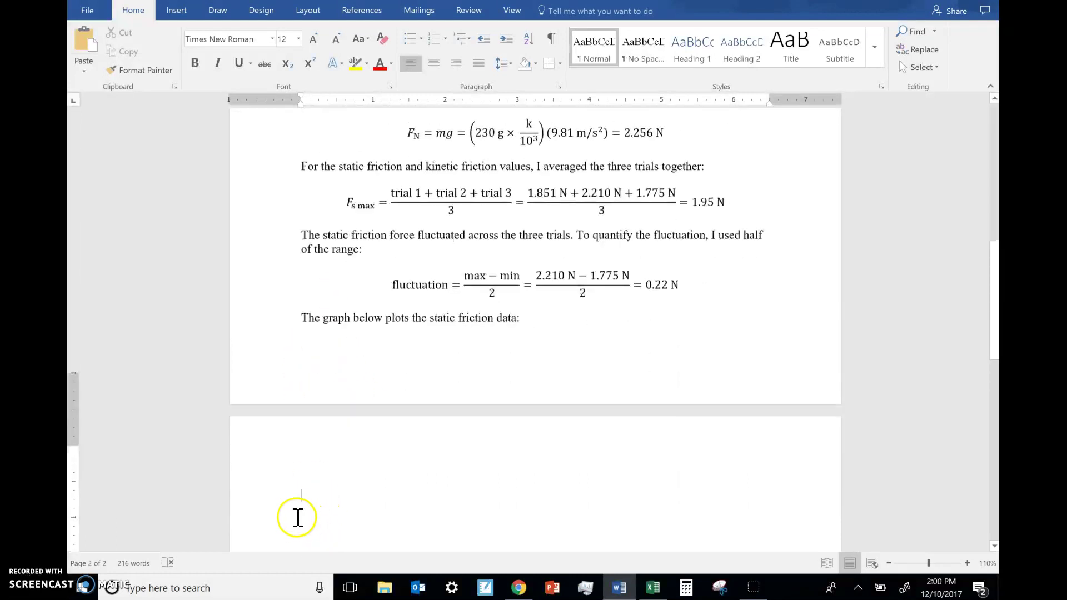
left_click(353, 419)
left_click(301, 274)
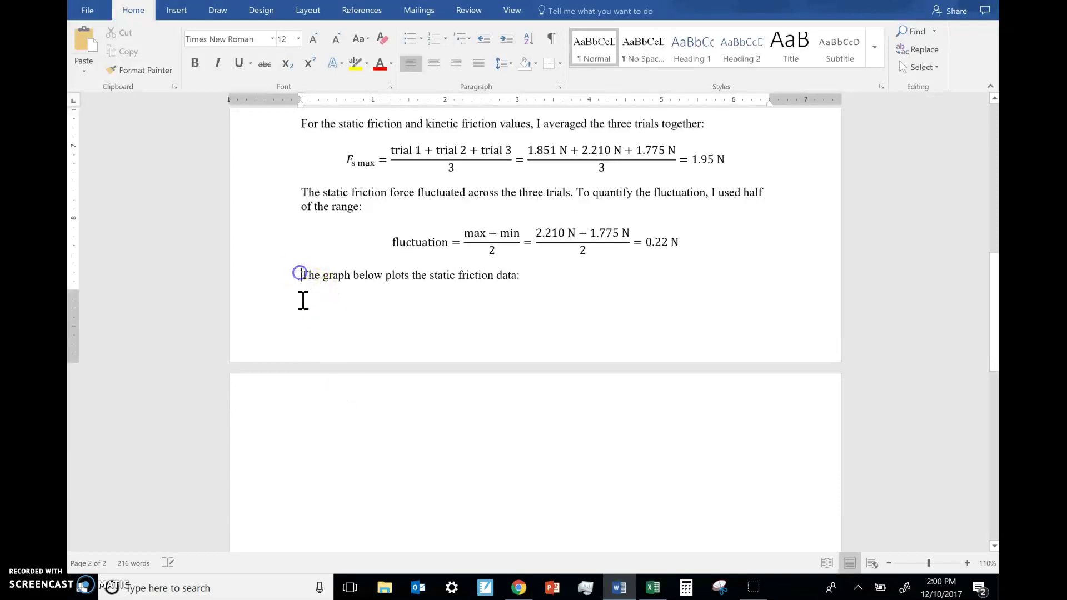
left_click_drag(313, 286, 544, 286)
left_click(295, 176)
left_click(310, 289)
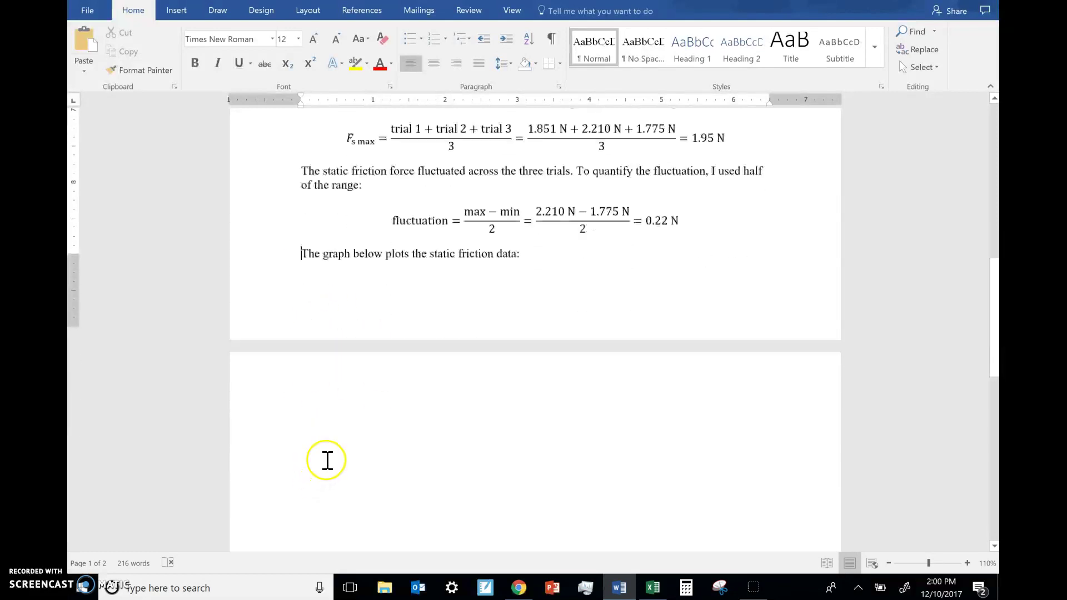
Step: Insert a single page break so the graph sentence starts the next page
key("Return")
key("Return")
key("Return")
key("Return")
key("Return")
key("Return")
key("Return")
key("Return")
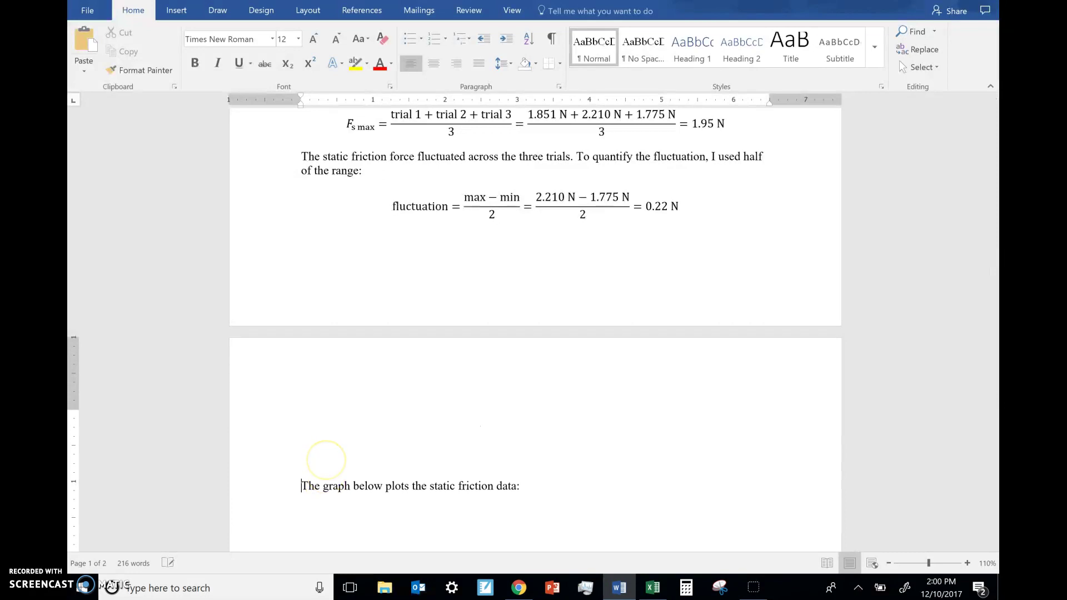
key("BackSpace")
key("BackSpace")
key("BackSpace")
key("BackSpace")
key("BackSpace")
key("BackSpace")
key("BackSpace")
key("BackSpace")
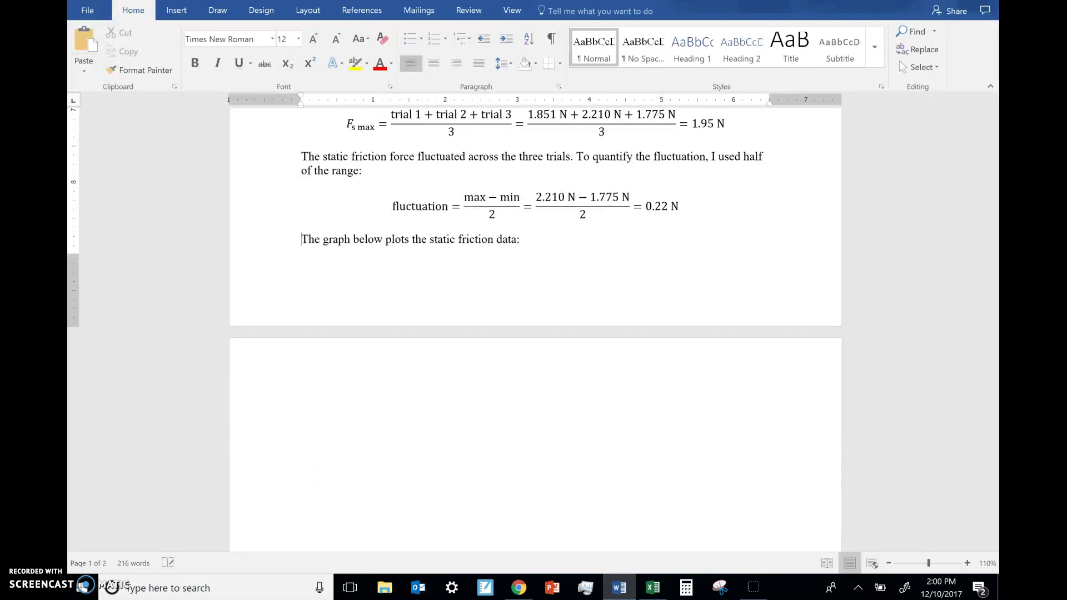
key("BackSpace")
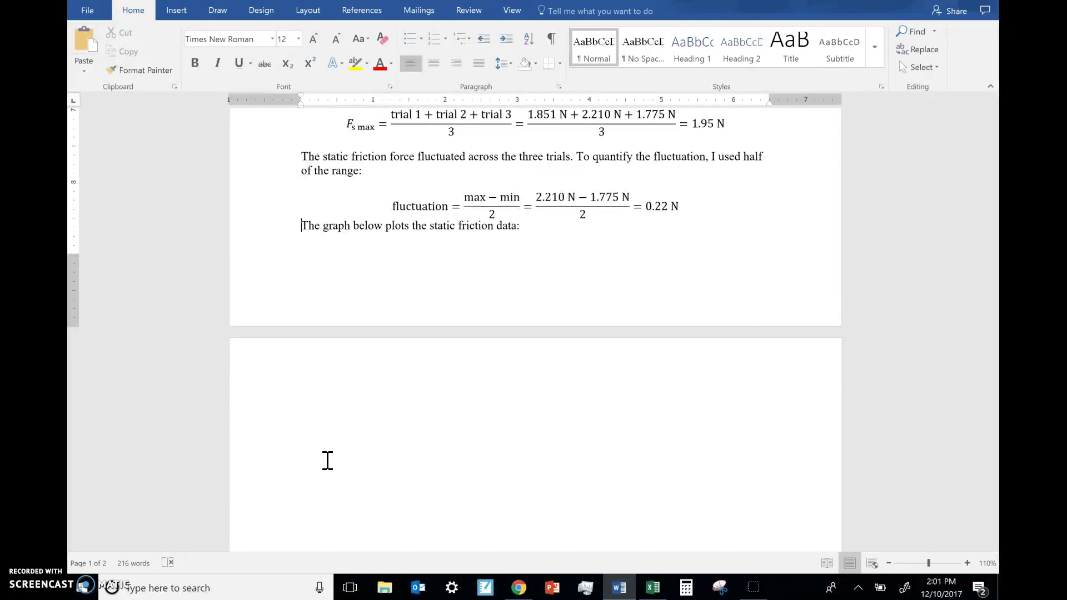
key("ctrl+Return")
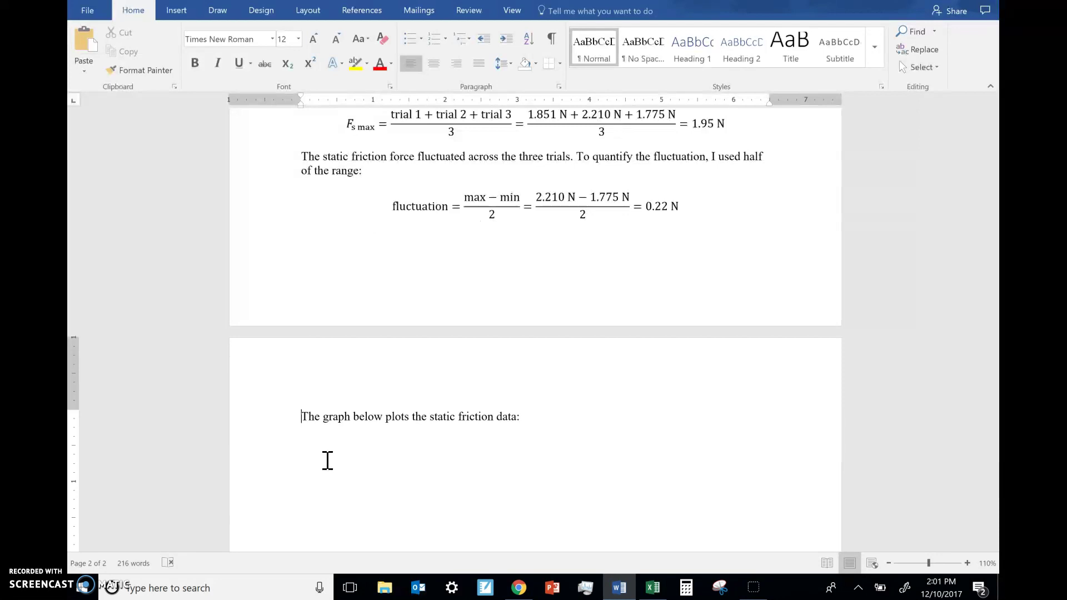
key("ctrl+Return")
key("ctrl+Return")
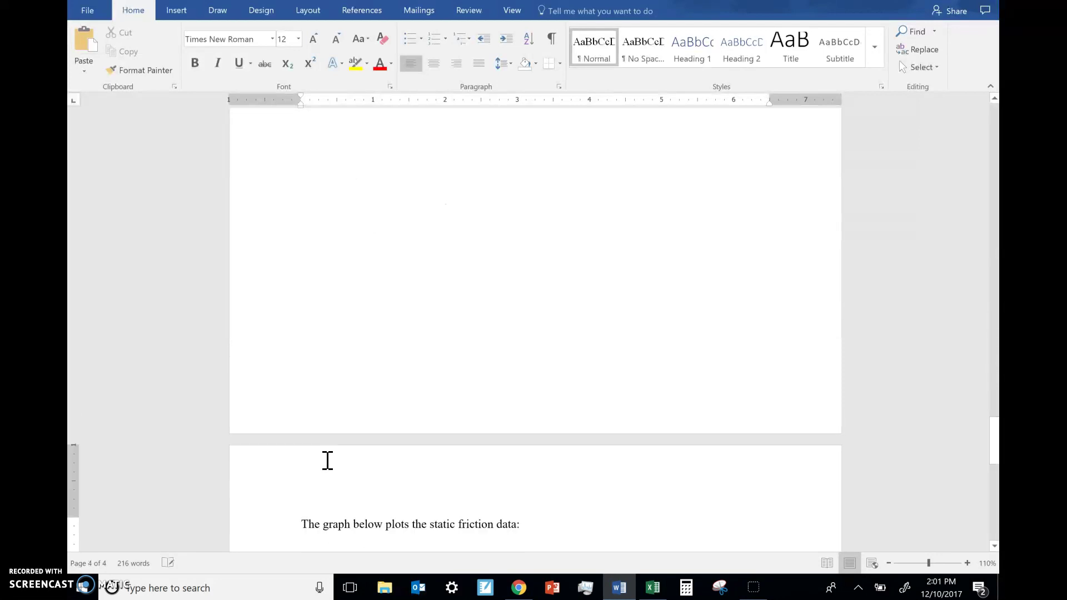
key("BackSpace")
key("BackSpace")
key("BackSpace")
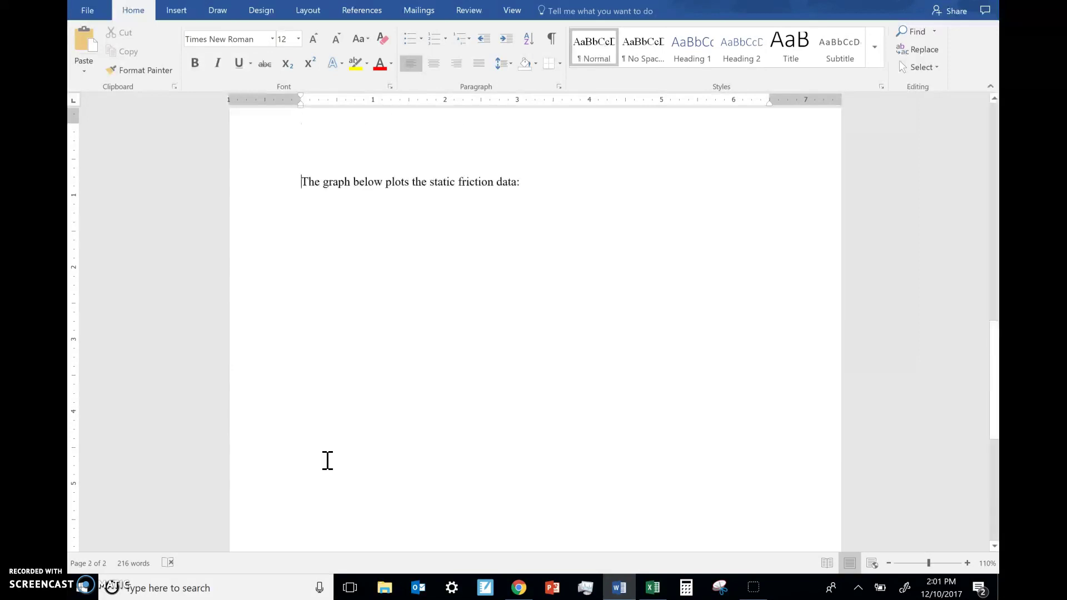
scroll(350, 439, "up", 5)
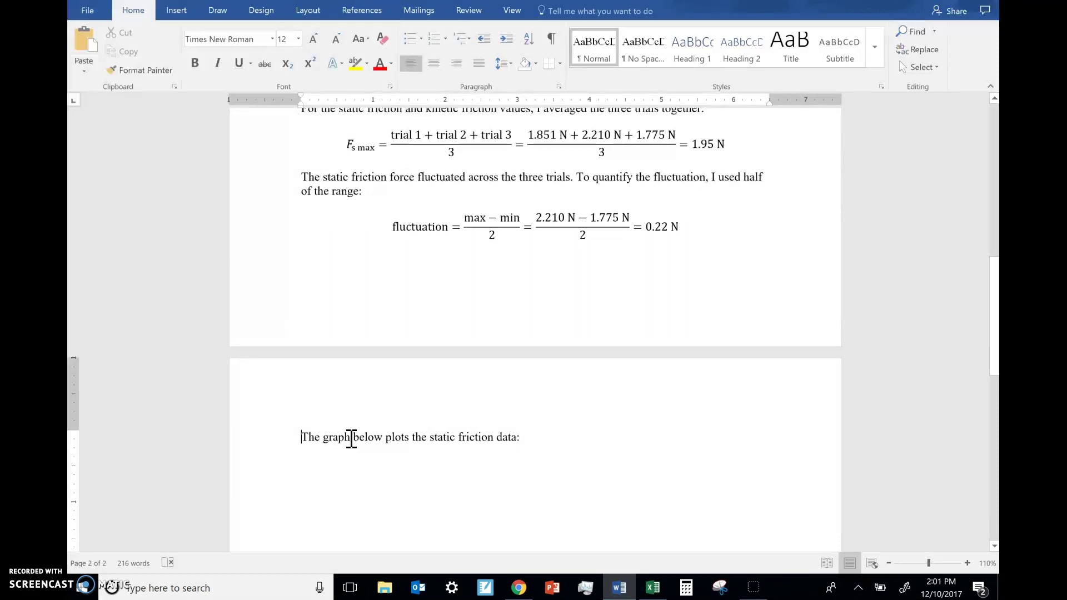
key("ctrl+Return")
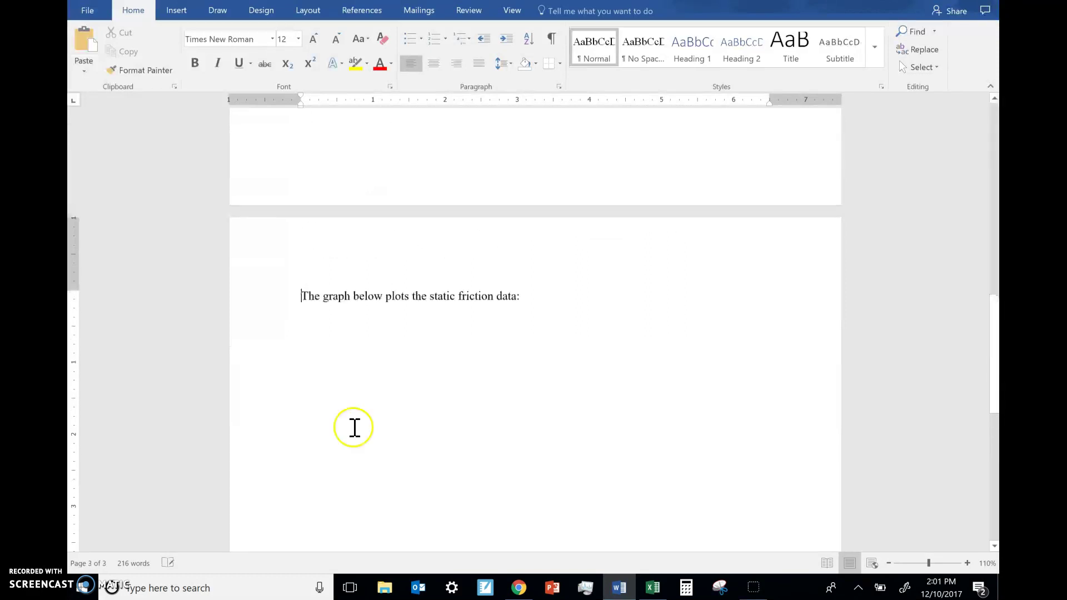
Step: Add an empty line beneath the graph sentence and place the insertion point there
left_click(366, 322)
key("Return")
key("Return")
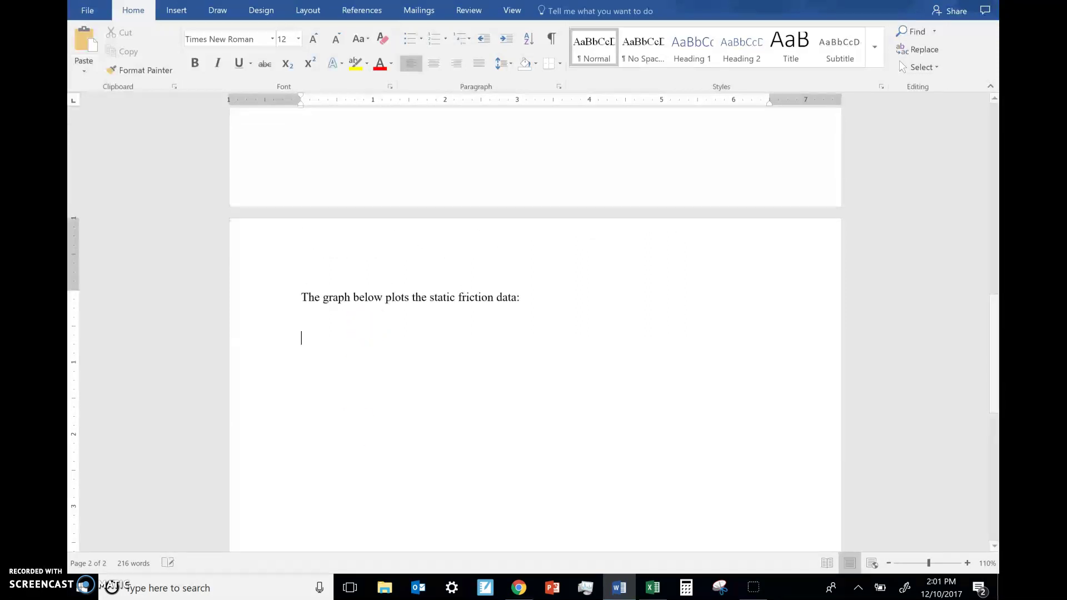
left_click(345, 325)
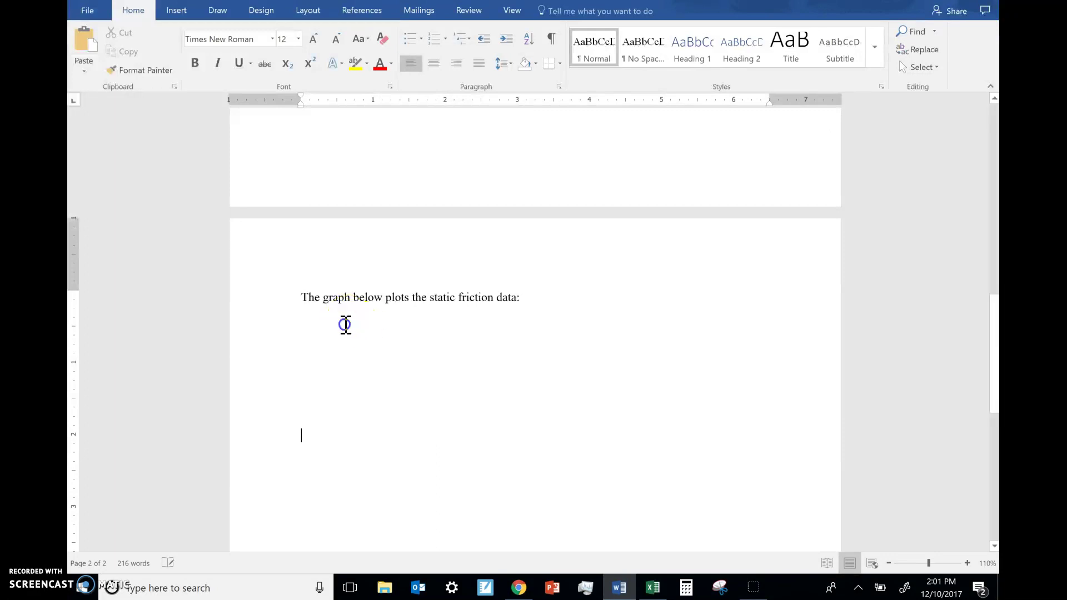
left_click(320, 322)
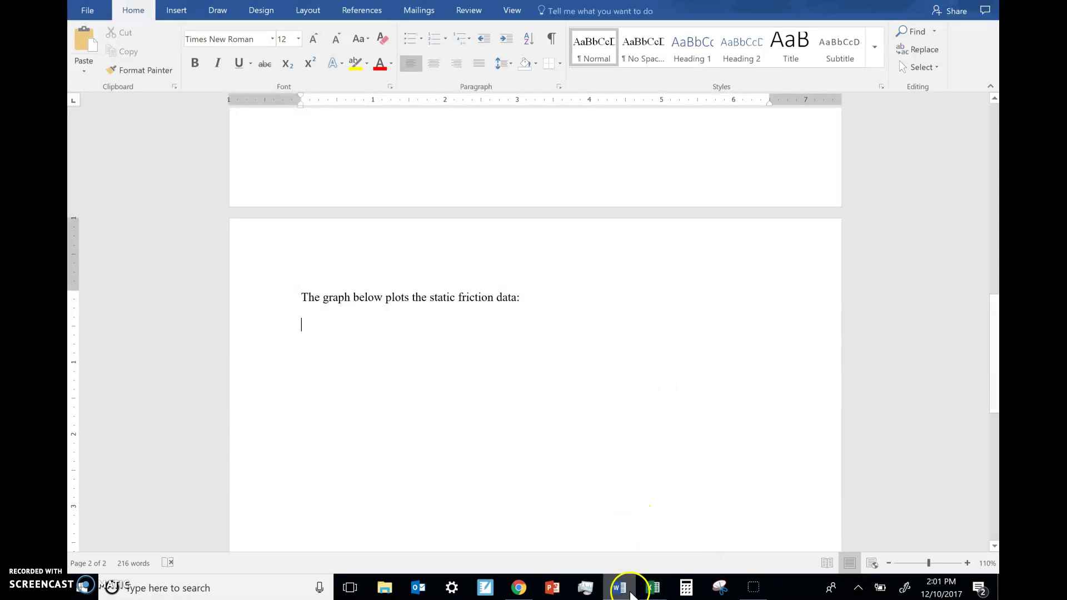
left_click(651, 584)
double_click(418, 294)
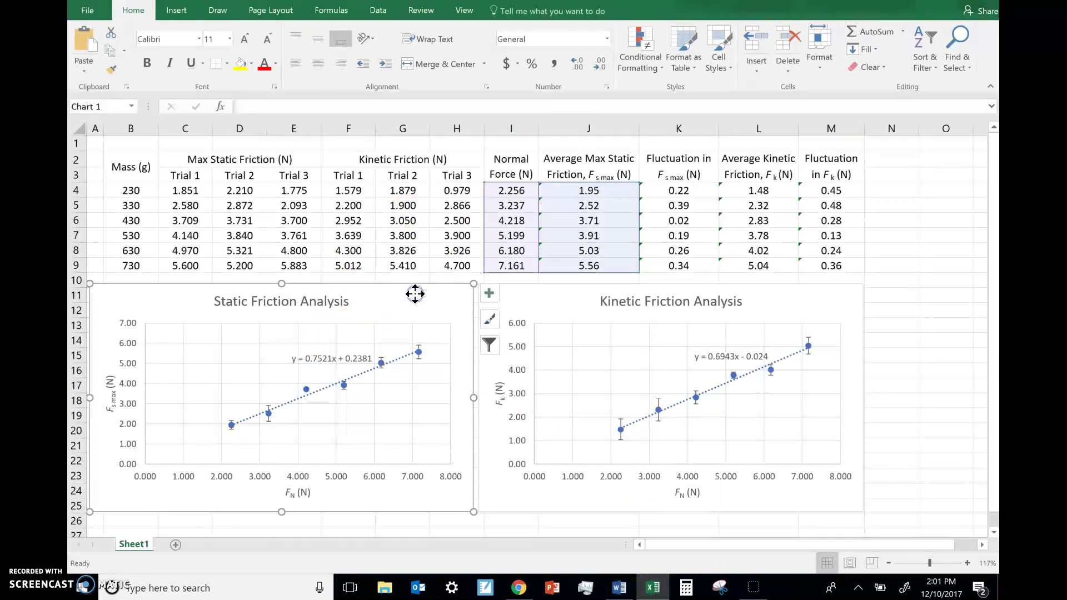
left_click(414, 266)
left_click(461, 291)
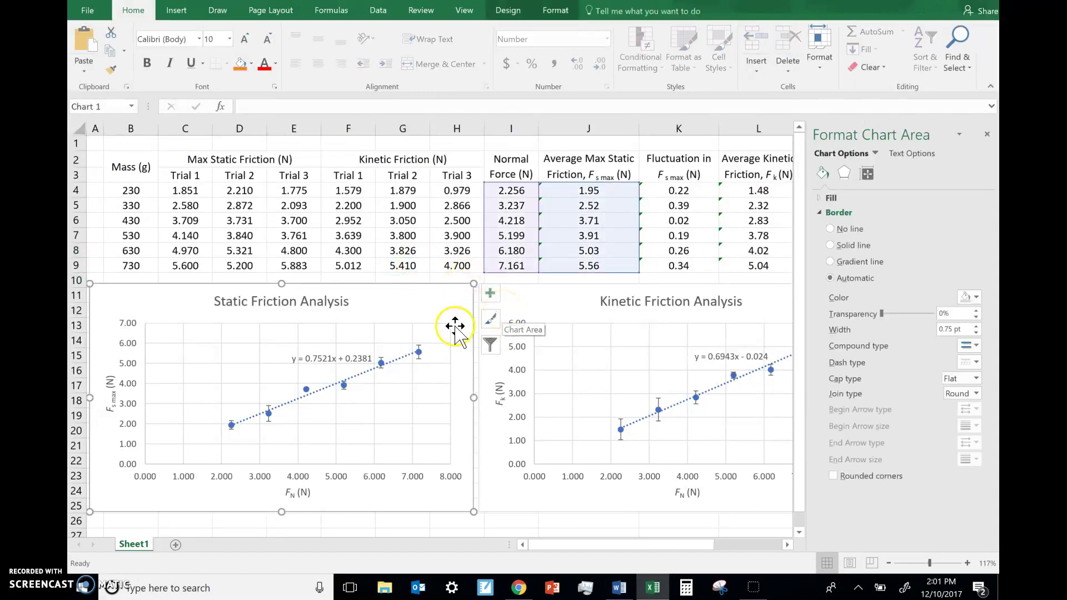
key("Escape")
left_click(455, 295)
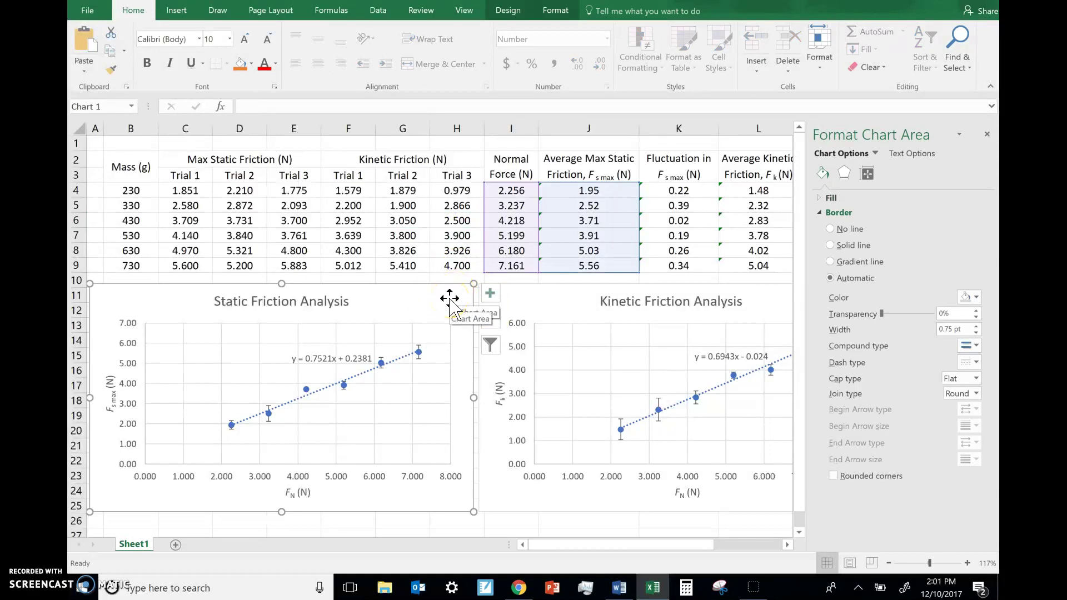
left_click(490, 293)
left_click(490, 318)
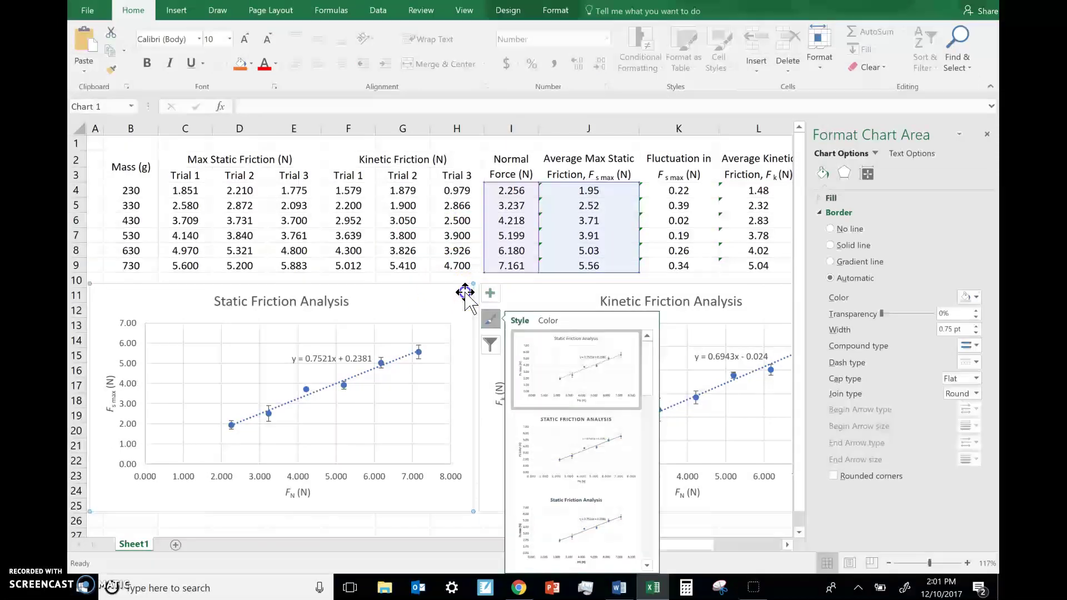
left_click(461, 280)
left_click(460, 303)
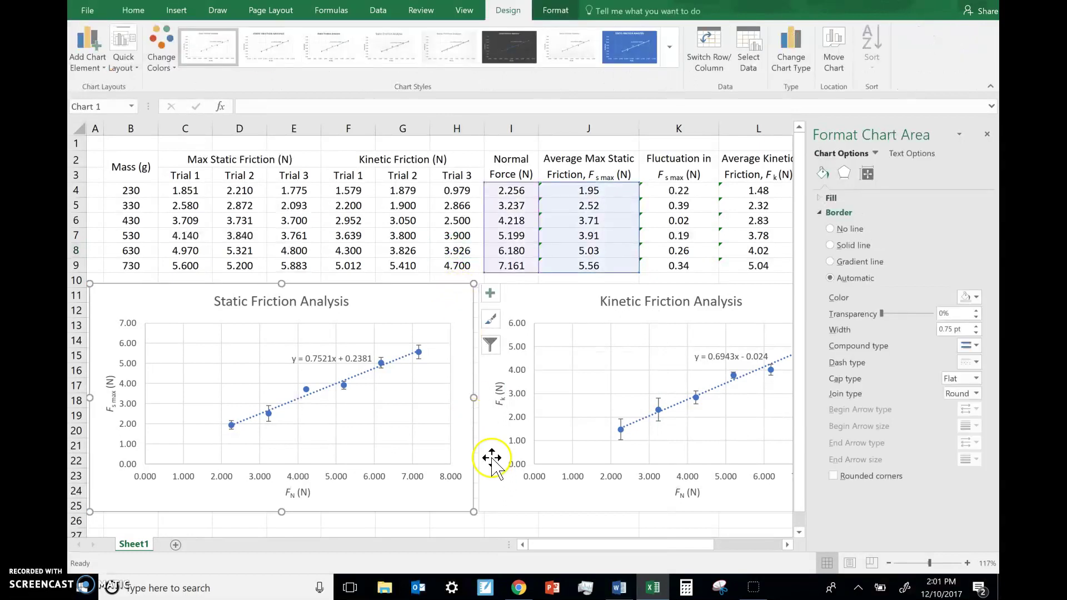
left_click(621, 590)
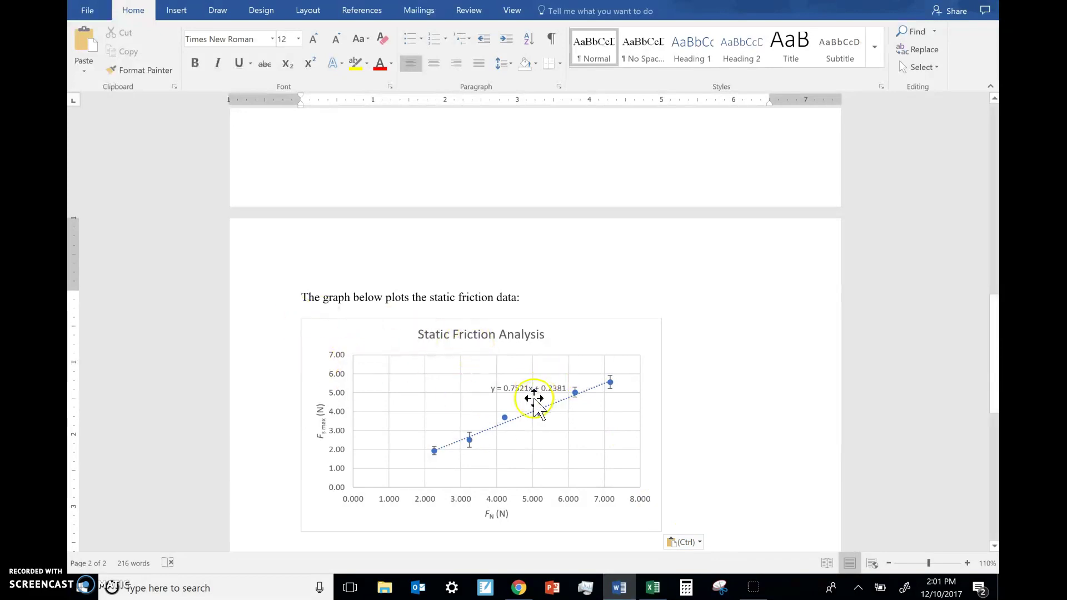
left_click(461, 337)
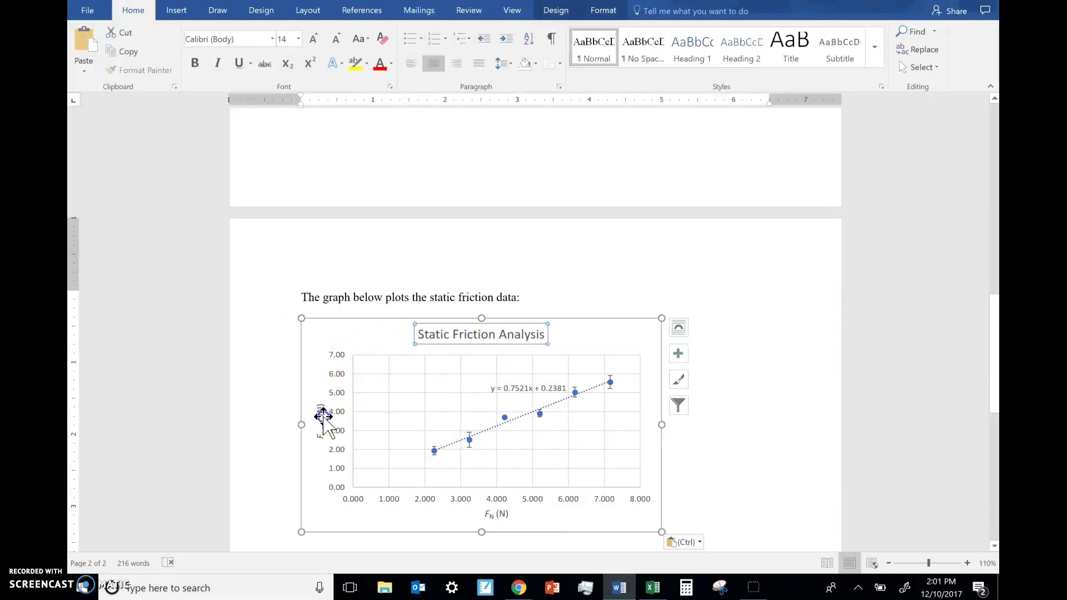
left_click(321, 424)
key("ctrl+z")
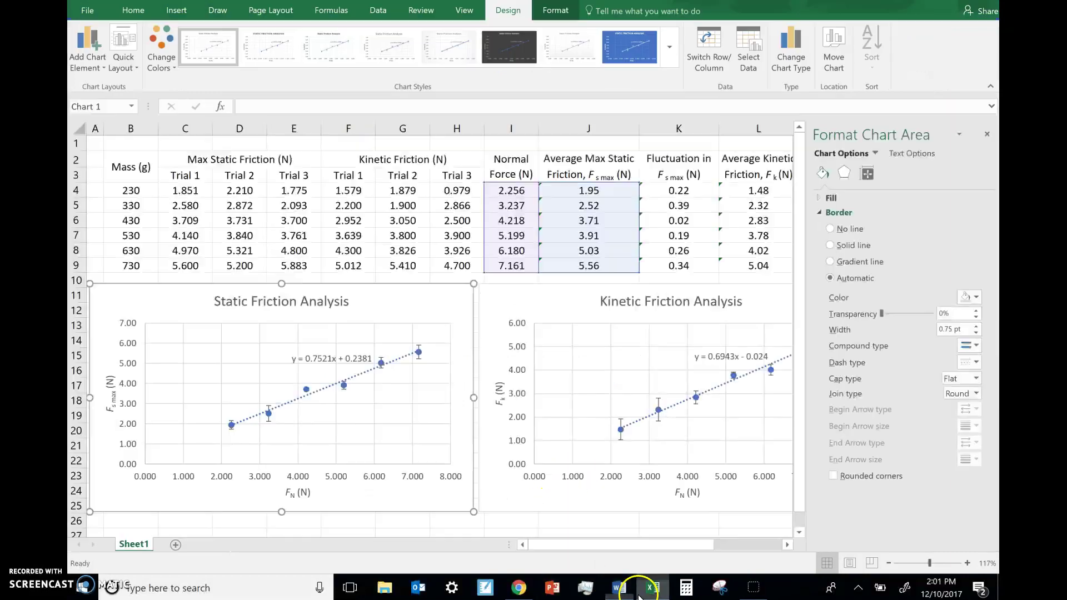
Step: Set the Static Friction chart title in Excel to Times New Roman
left_click(654, 588)
left_click(281, 301)
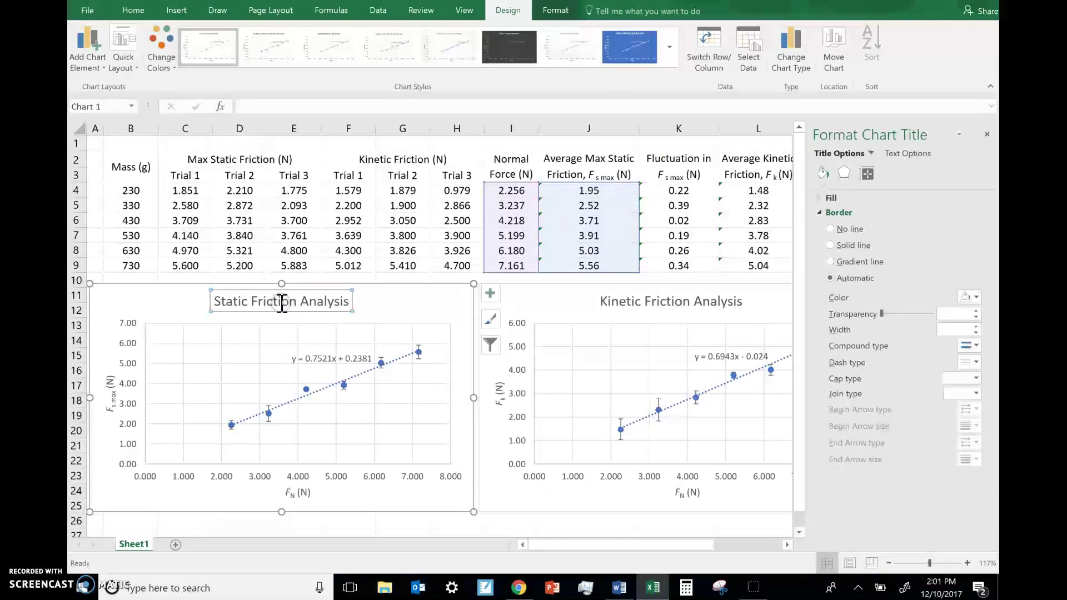
key("Escape")
left_click(288, 305)
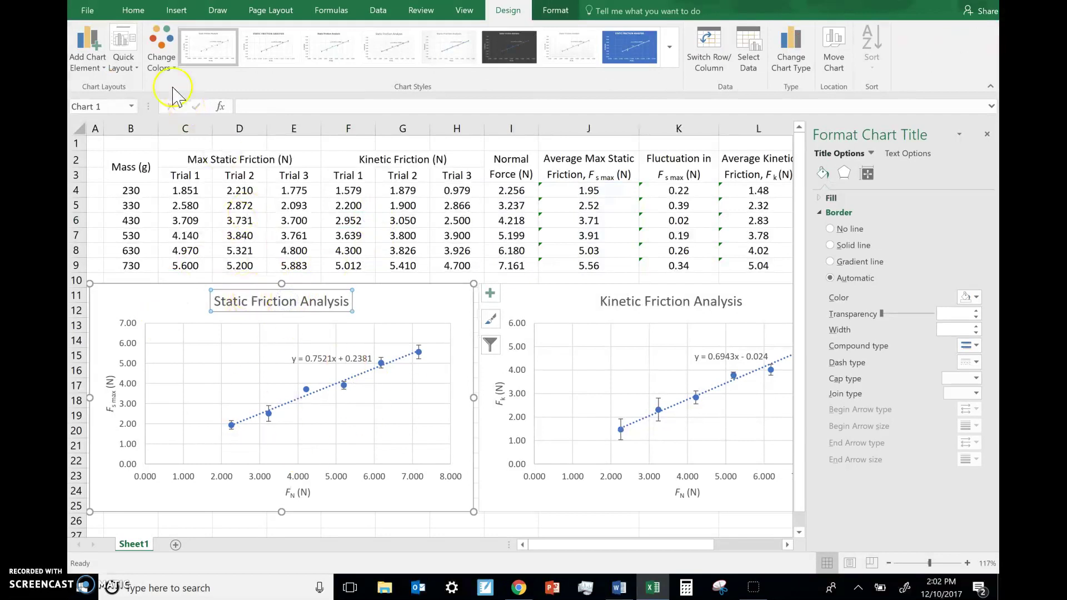
left_click(133, 10)
left_click(171, 38)
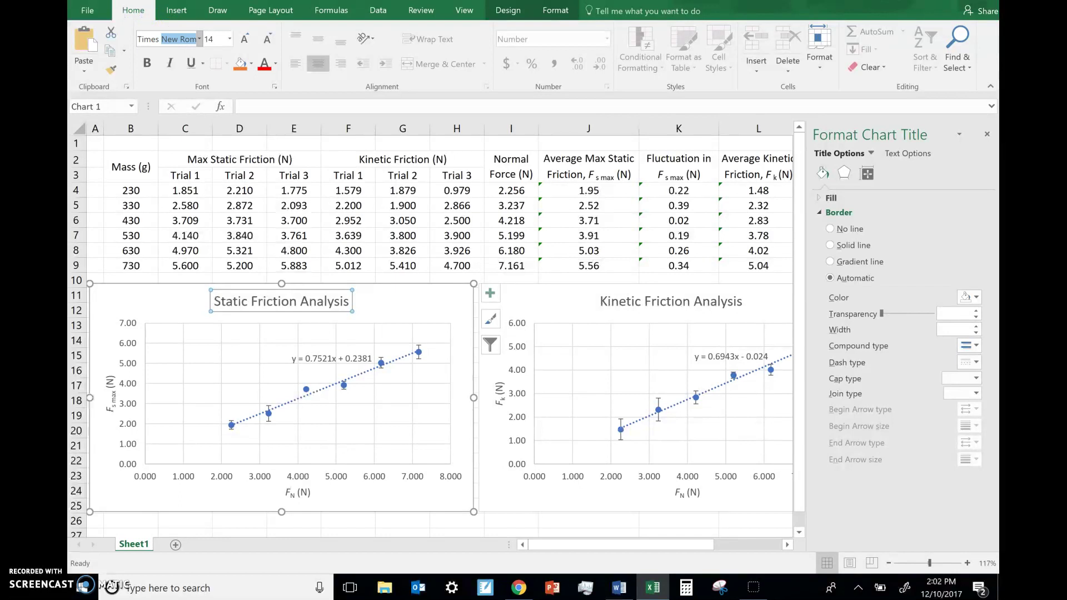
type("Times")
key("Return")
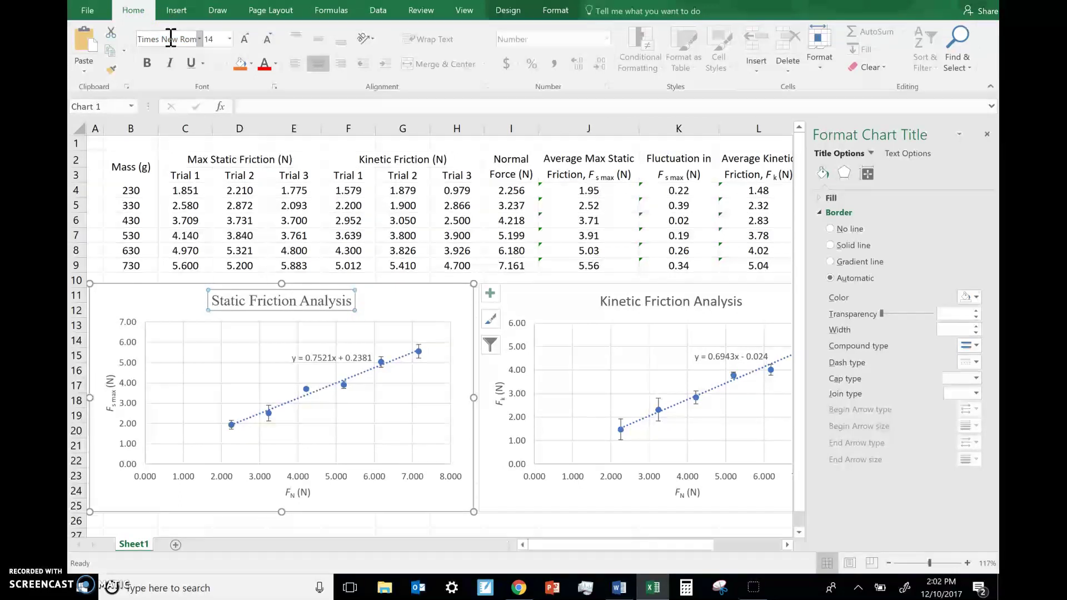
Step: Apply Times New Roman to the static chart's trendline equation and both axis titles
left_click(324, 358)
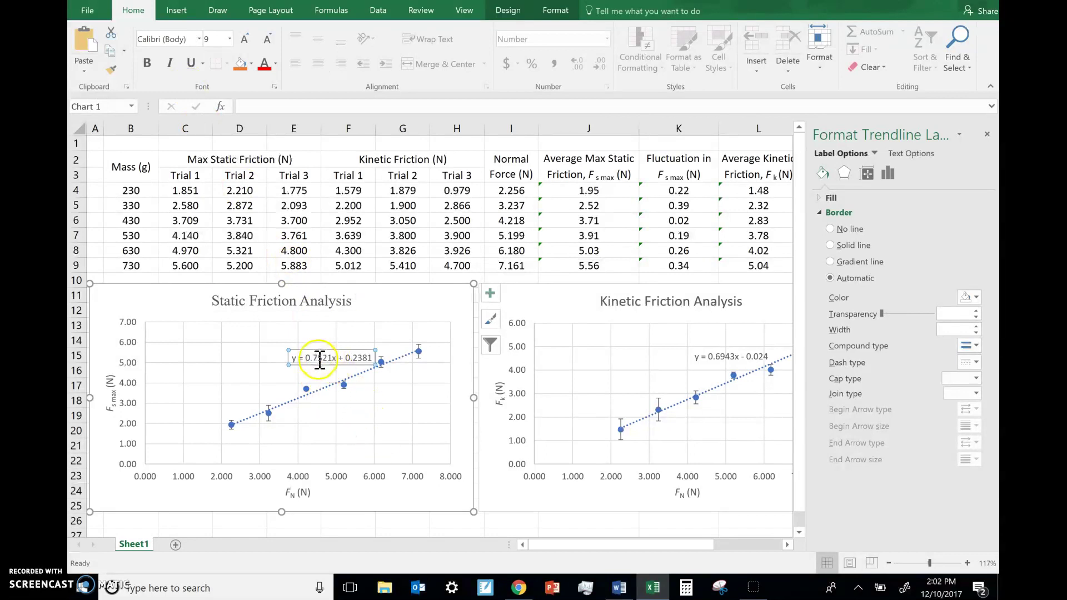
left_click(316, 334)
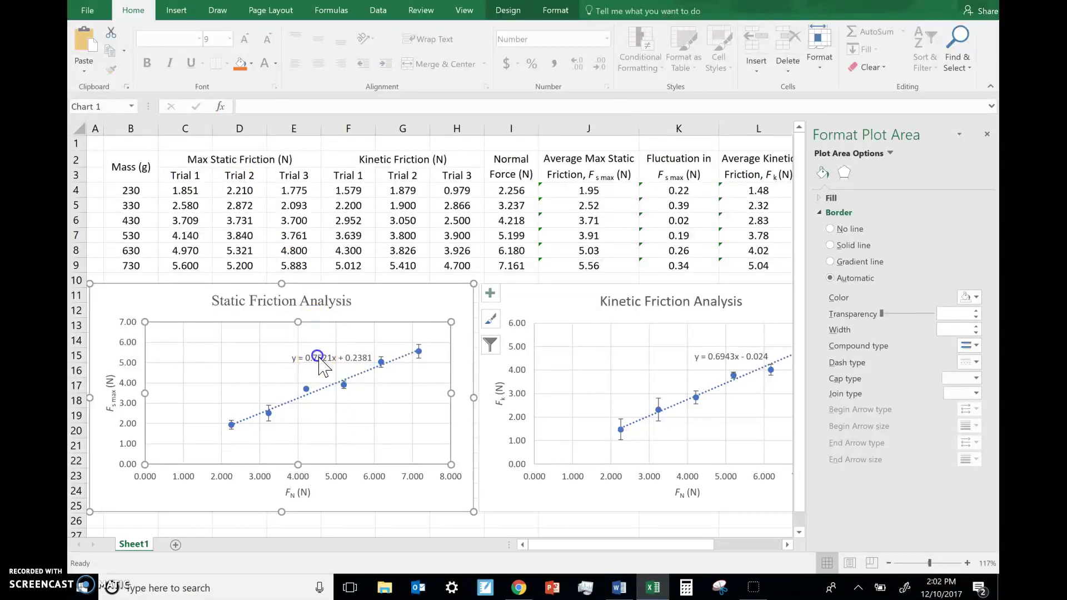
left_click(321, 359)
left_click(323, 357)
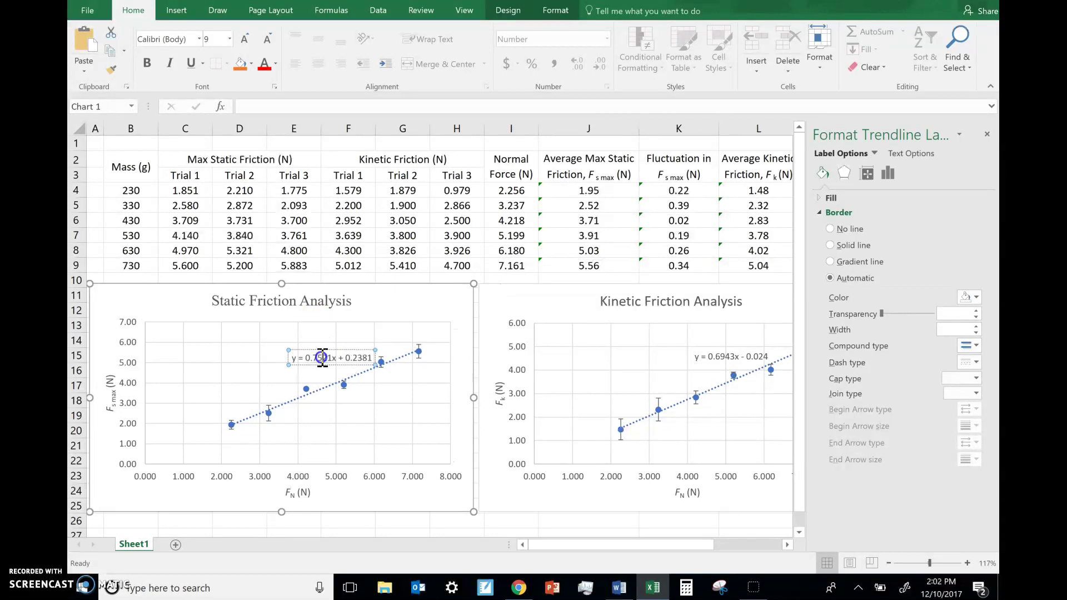
left_click(312, 338)
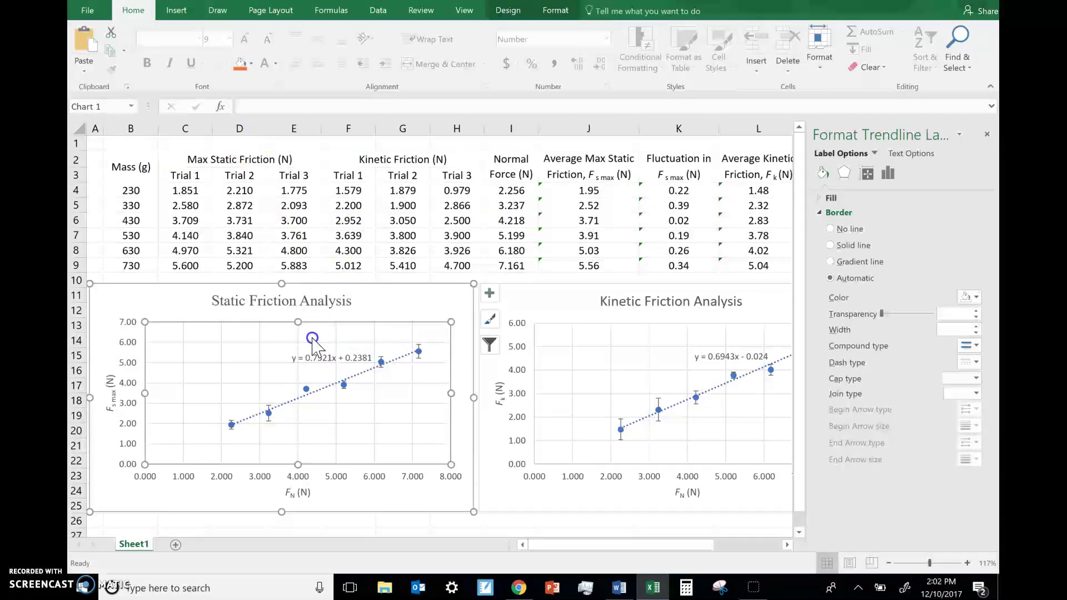
left_click(322, 358)
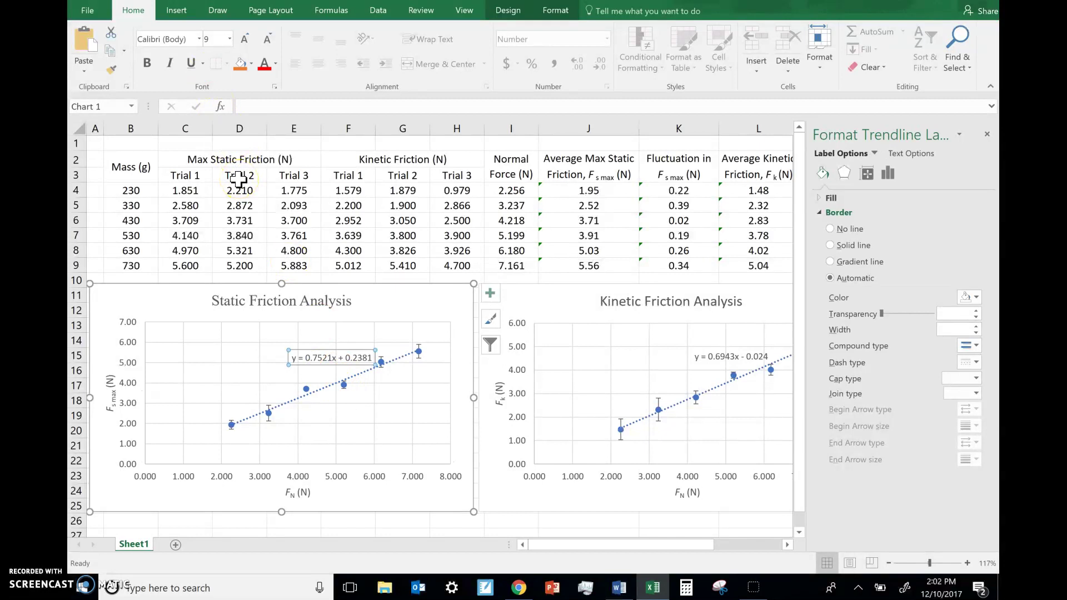
key("F4")
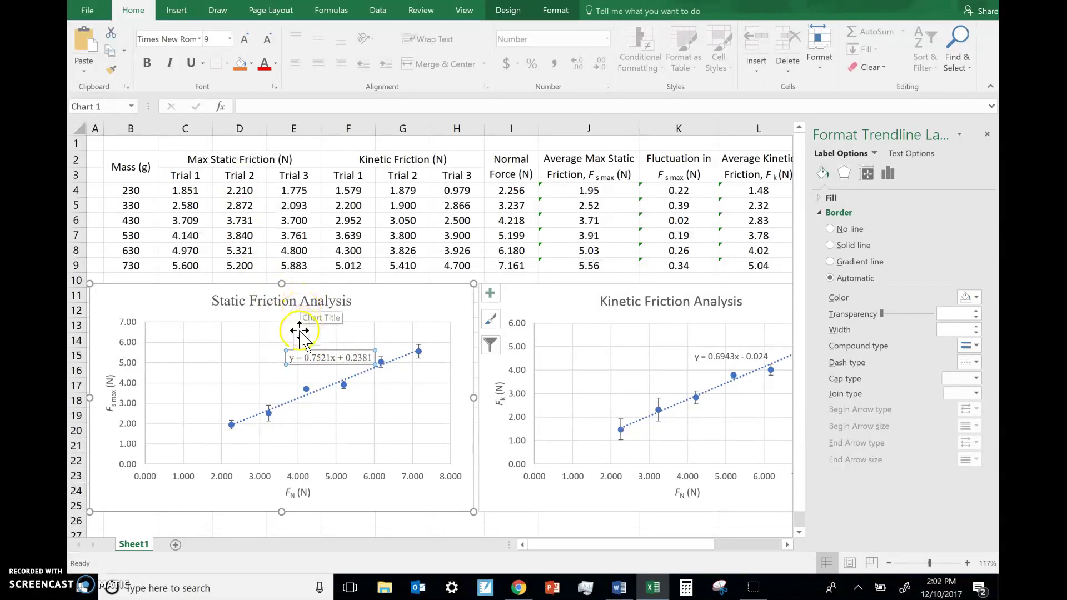
left_click(112, 394)
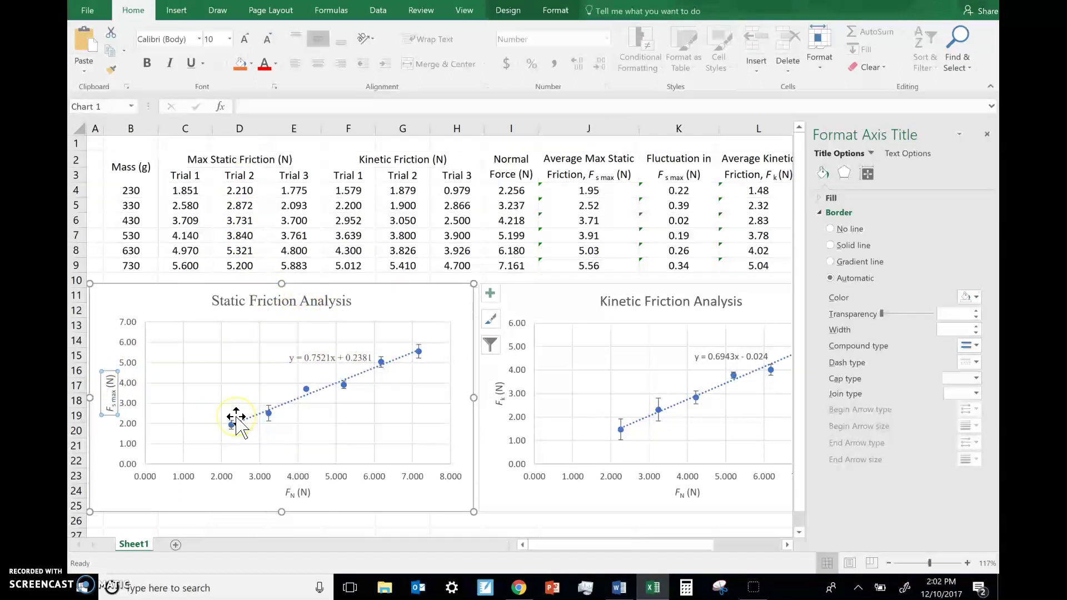
key("F4")
left_click(303, 495)
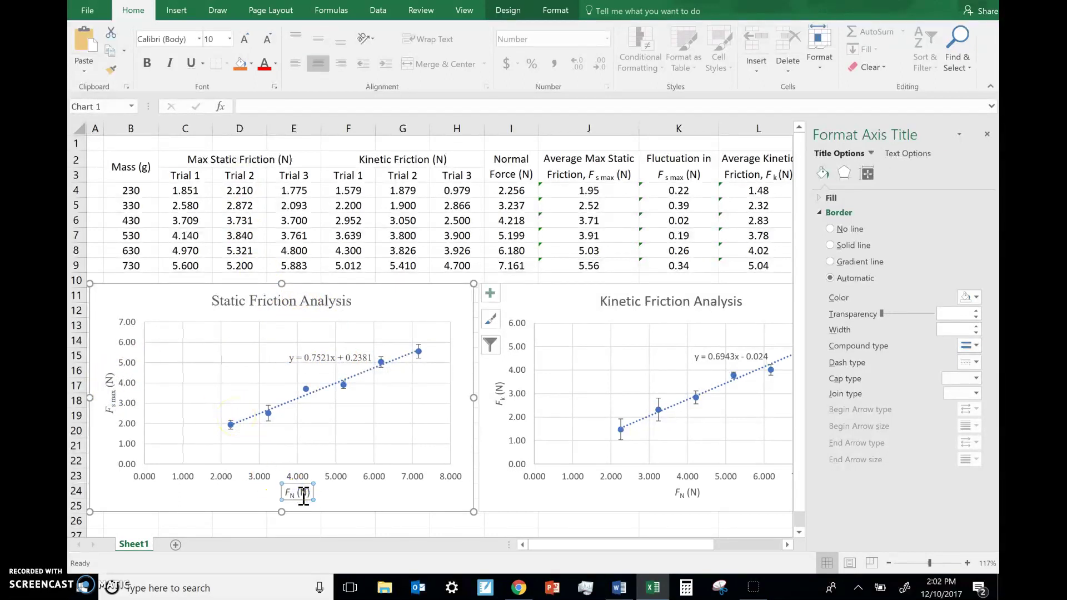
key("F4")
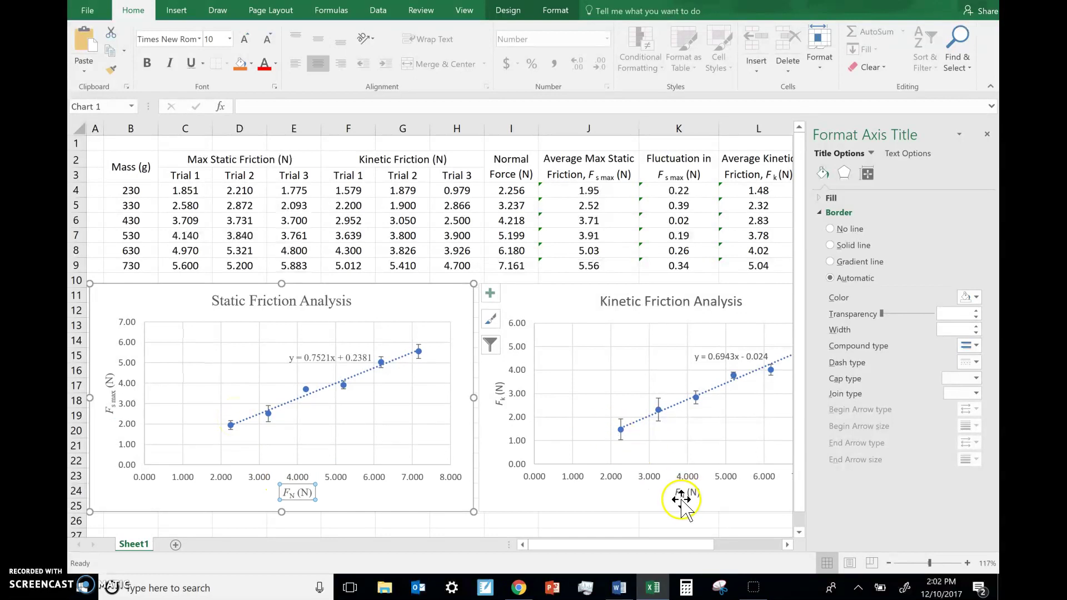
Step: Format the kinetic chart's FN (N) title, trendline equation and Fk (N) title in Times New Roman
left_click(685, 493)
key("F4")
left_click(711, 376)
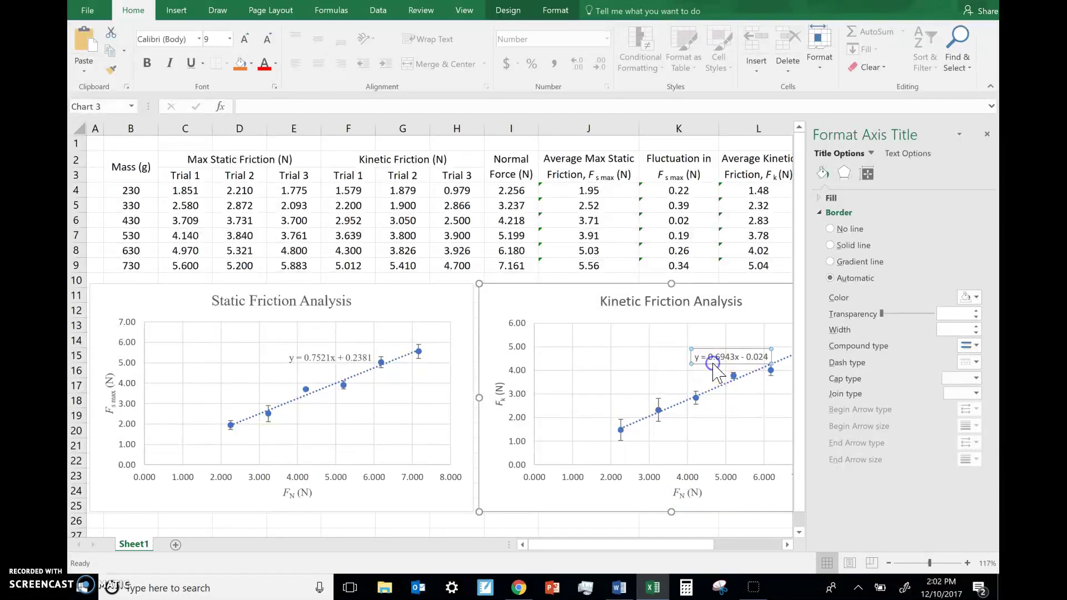
left_click(702, 301)
left_click(512, 398)
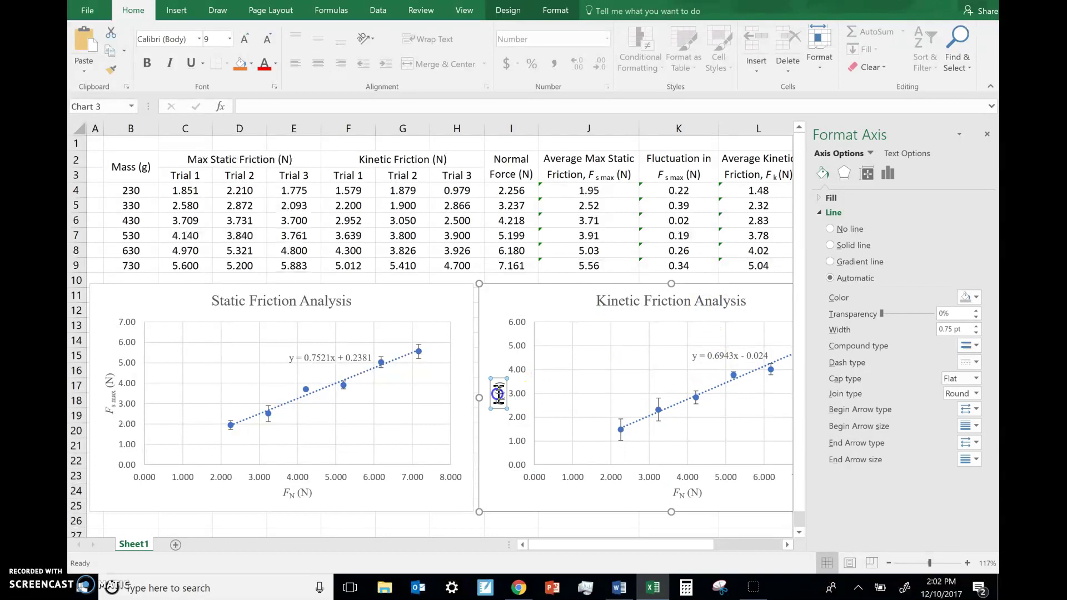
left_click(497, 393)
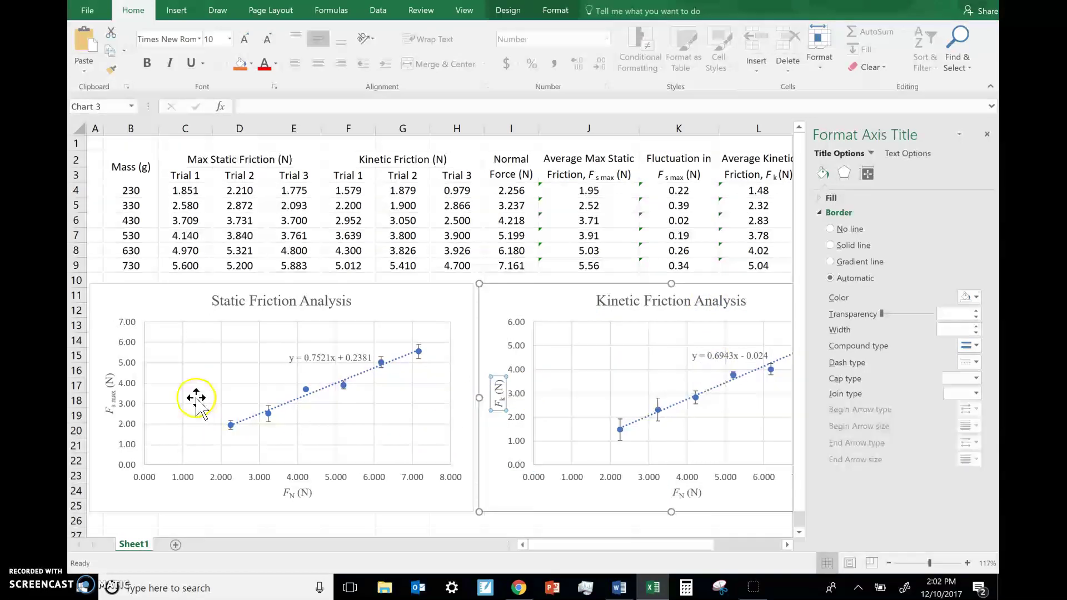
Step: Put the axis numbers of both charts in Times New Roman and select the static chart
left_click(127, 383)
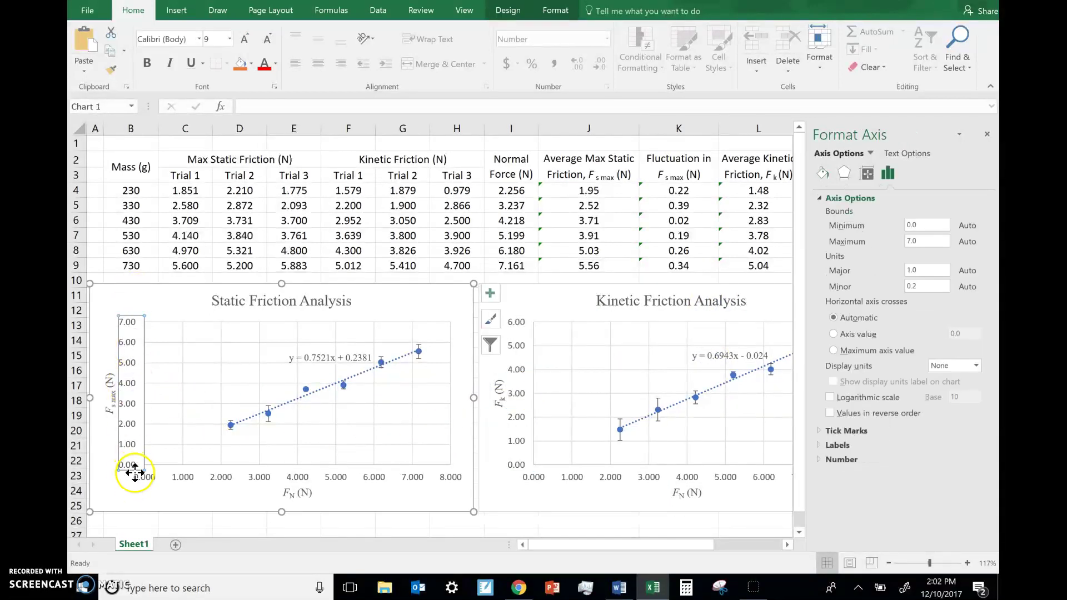
left_click(181, 477)
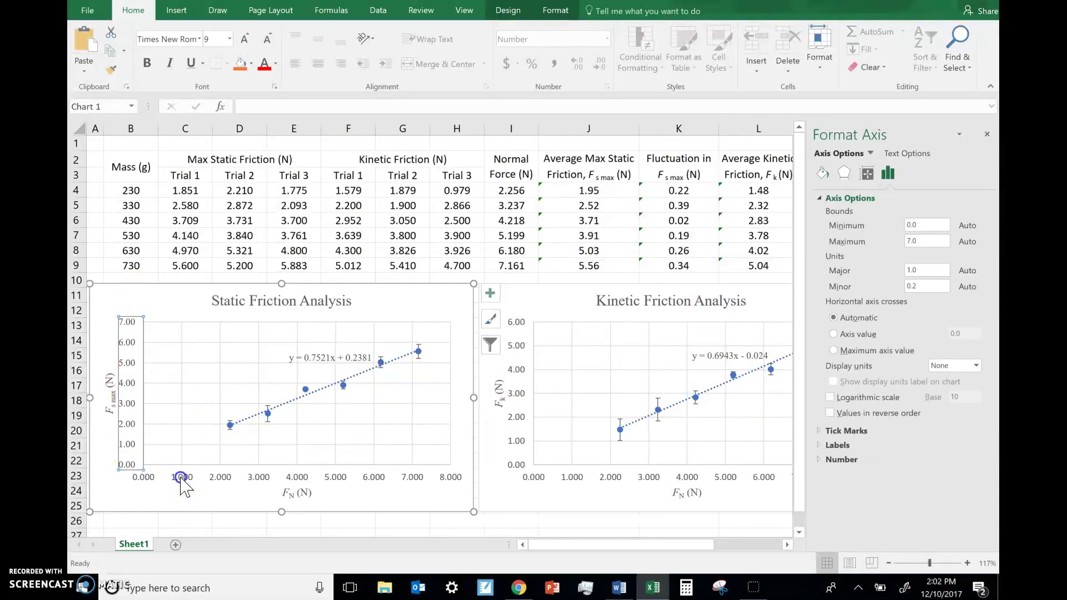
left_click(529, 477)
left_click(518, 385)
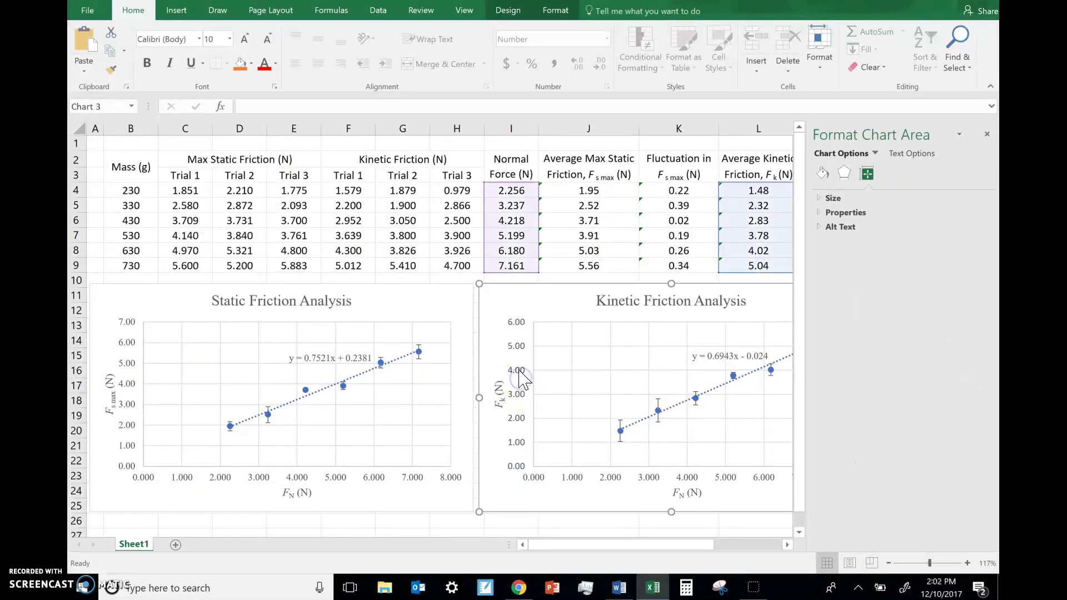
left_click(521, 377)
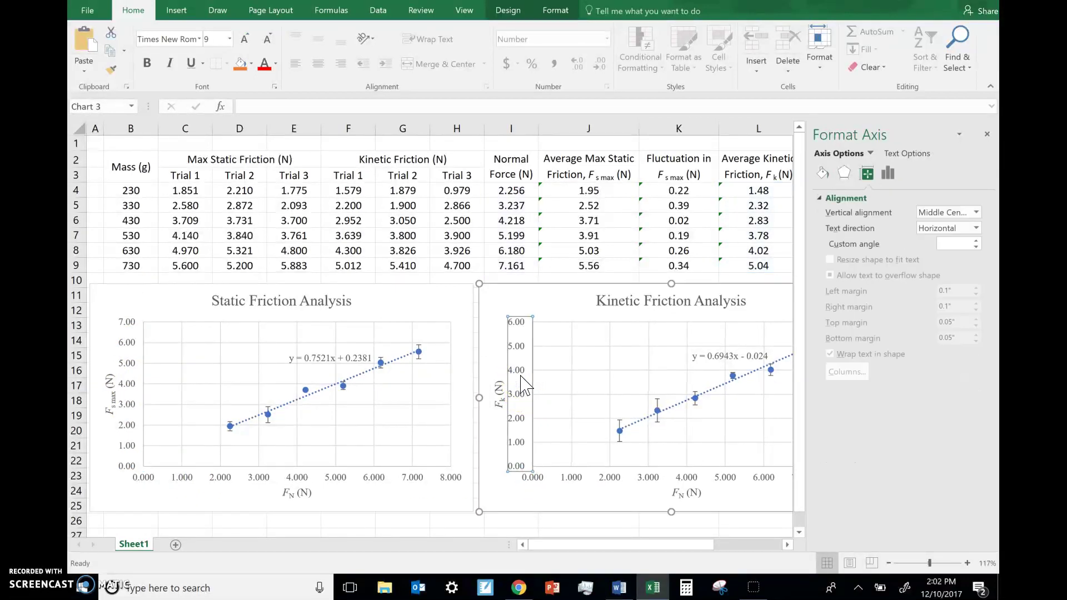
left_click(577, 506)
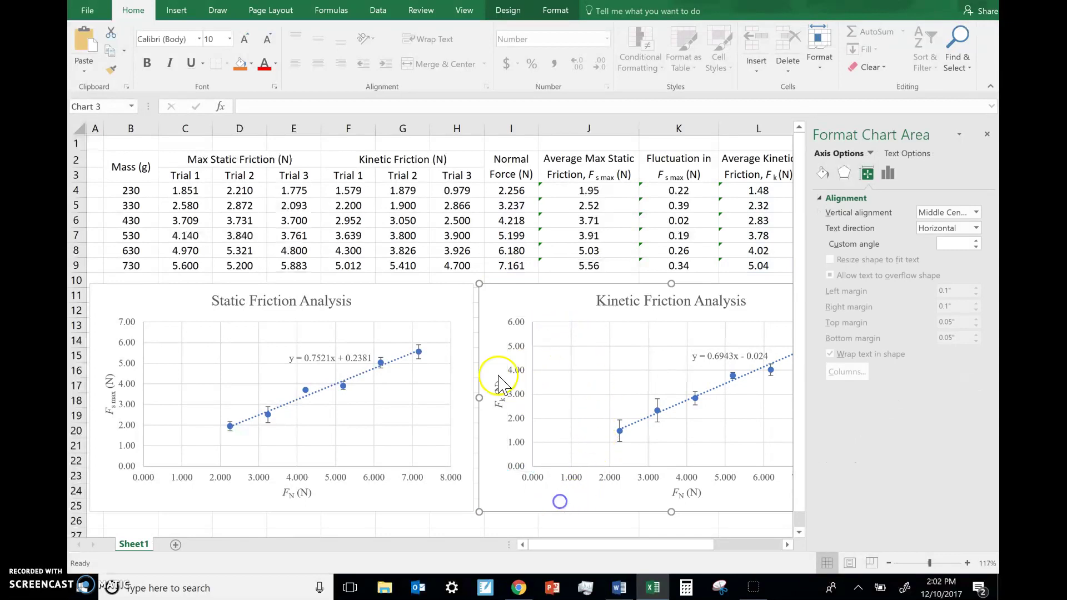
left_click(453, 301)
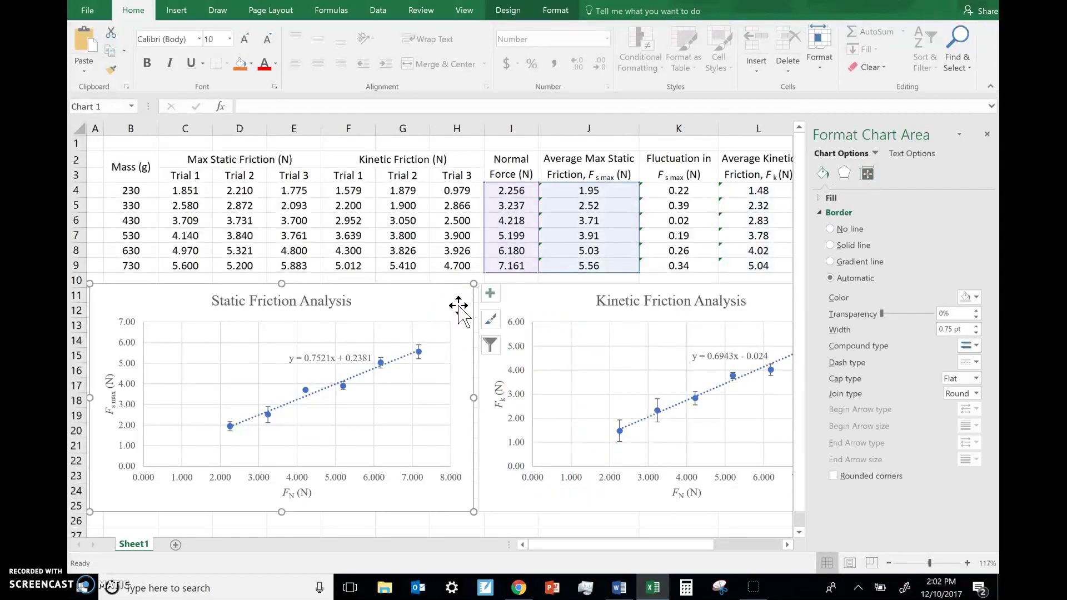
Step: Paste the Static Friction Analysis chart under the graph sentence as a left-aligned picture
left_click(618, 588)
key("ctrl+v")
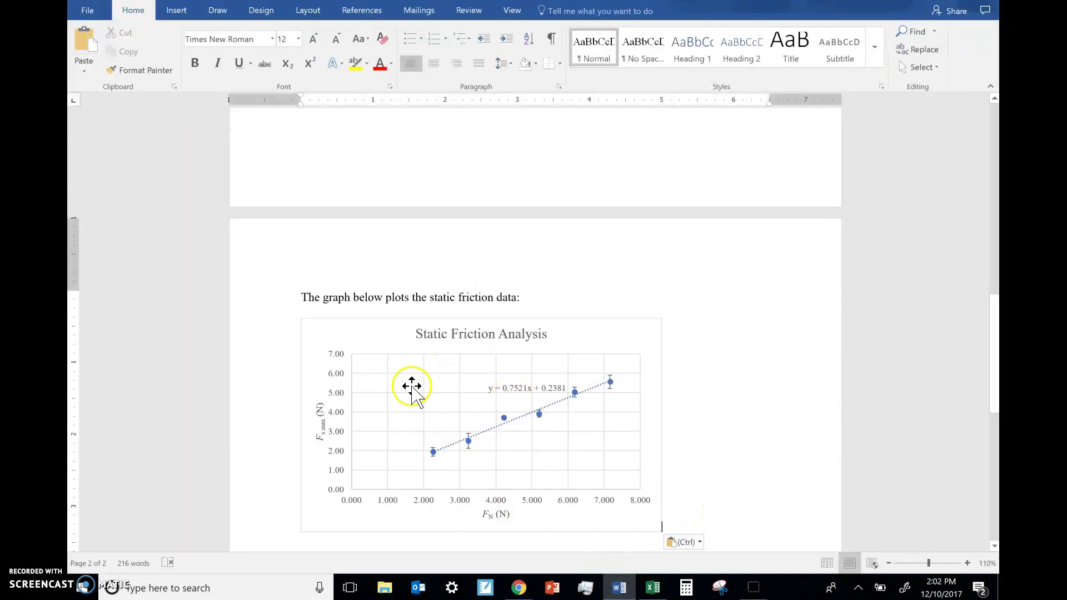
left_click(347, 337)
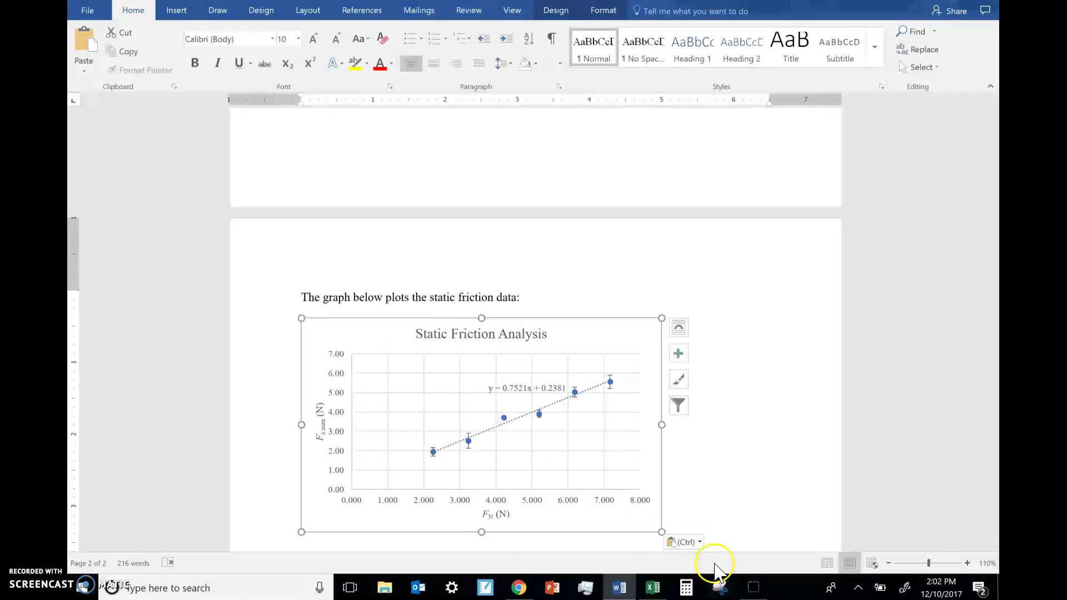
left_click(685, 542)
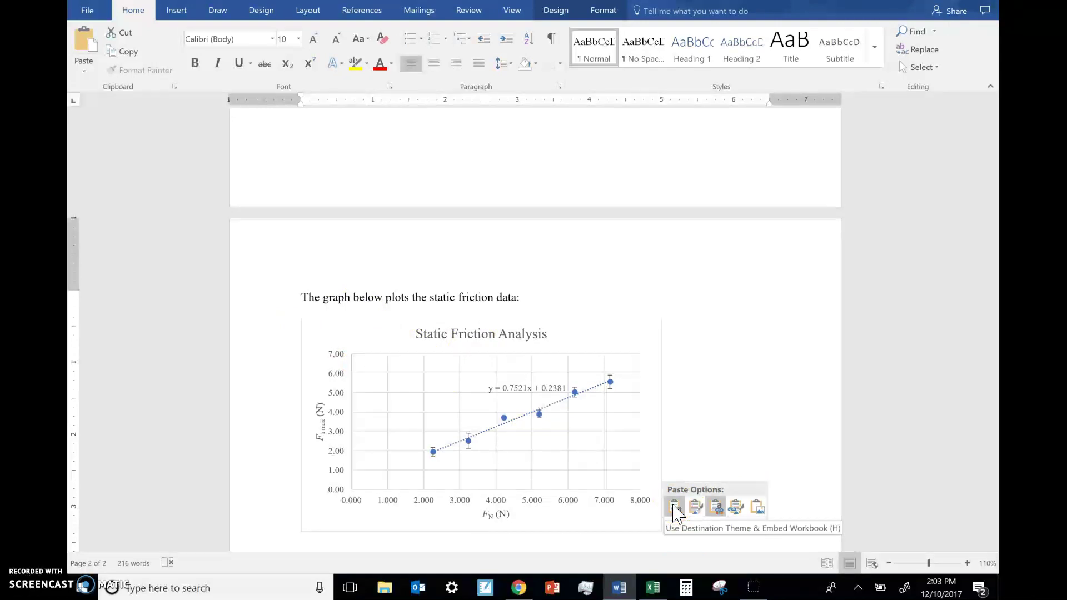
left_click(692, 509)
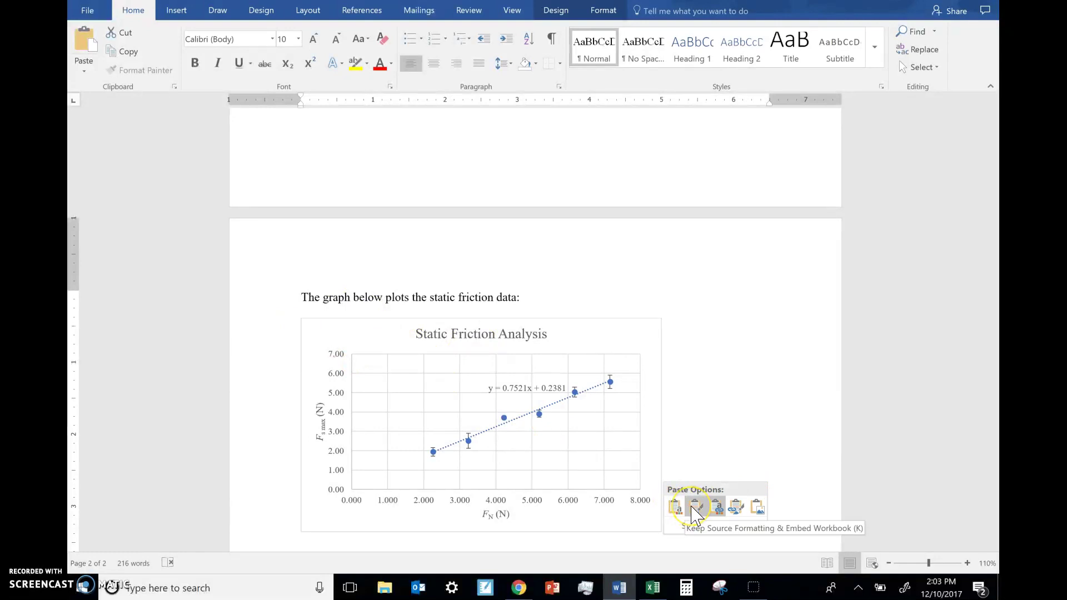
left_click(757, 507)
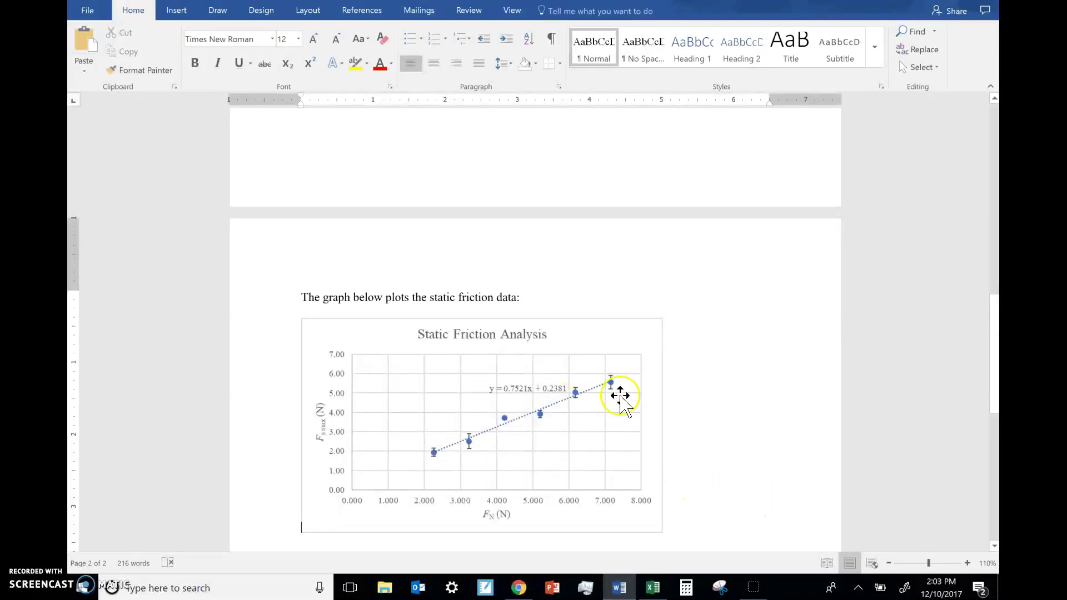
left_click(629, 430)
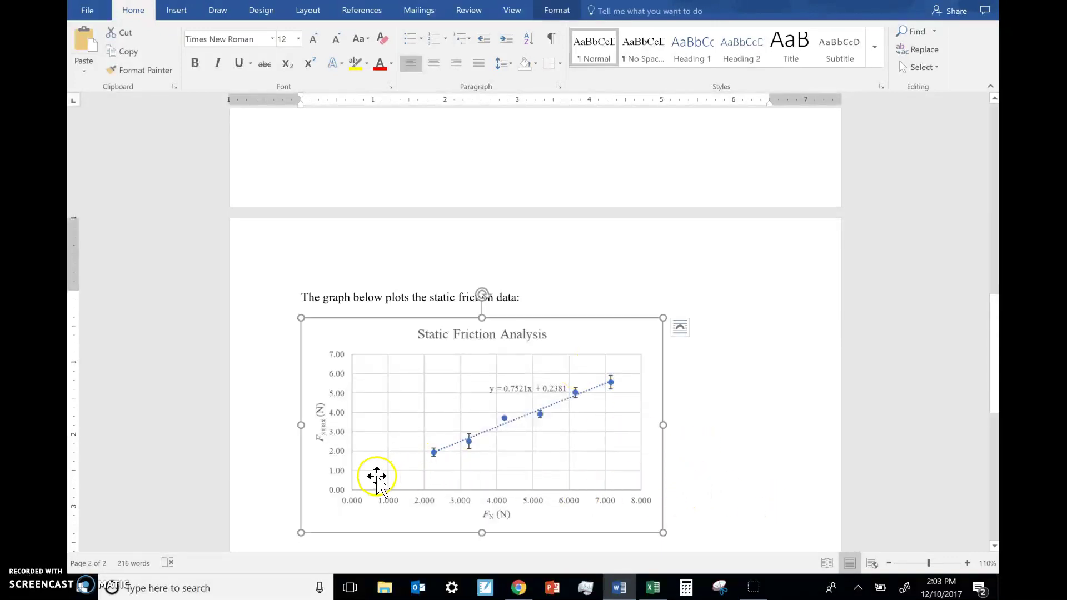
key("ctrl+e")
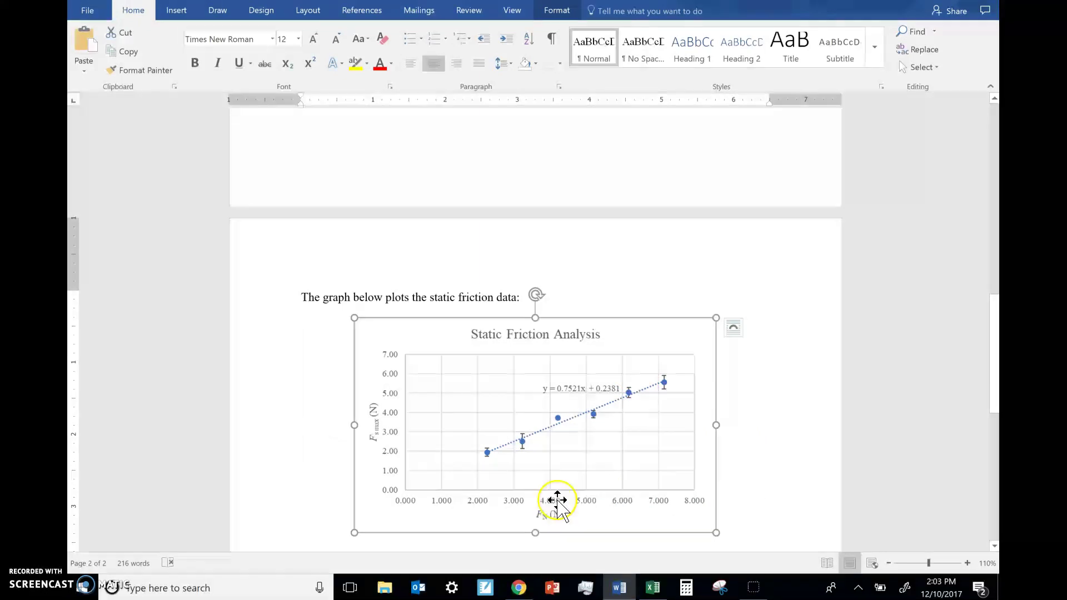
key("ctrl+l")
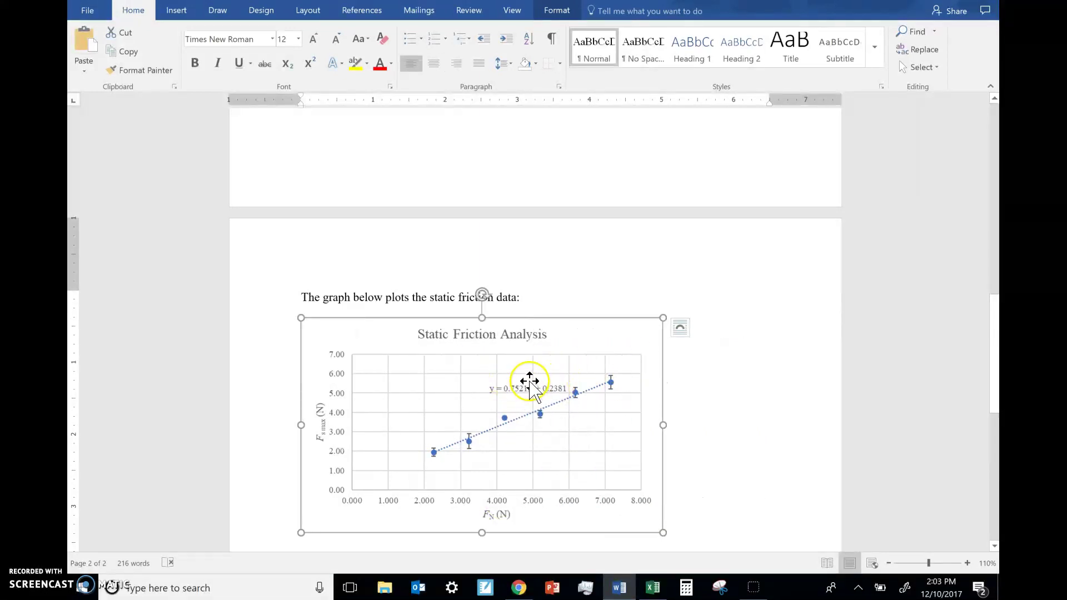
left_click(518, 304)
Step: Type the caption 'Graph 1: Static Friction Analysis' on a new line above the chart
key("Return")
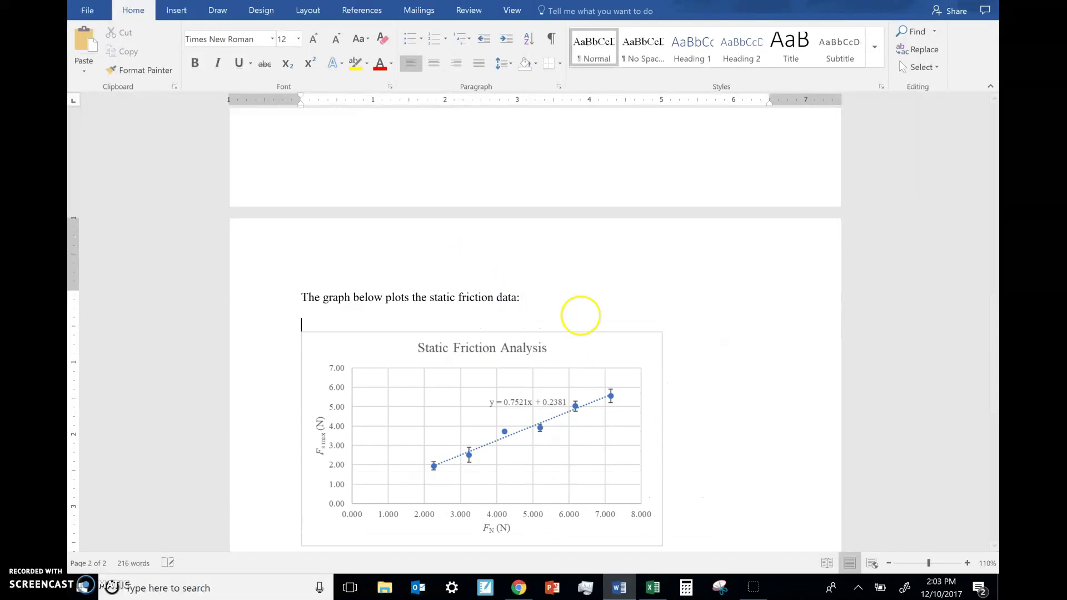
type("Graph 1")
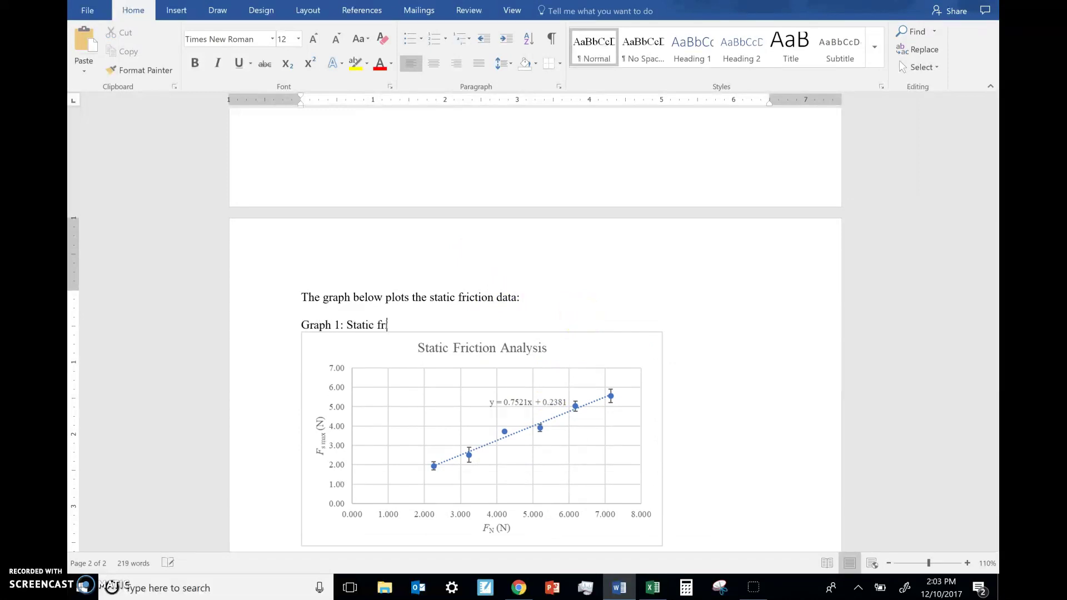
type(": Static Friction Analysis")
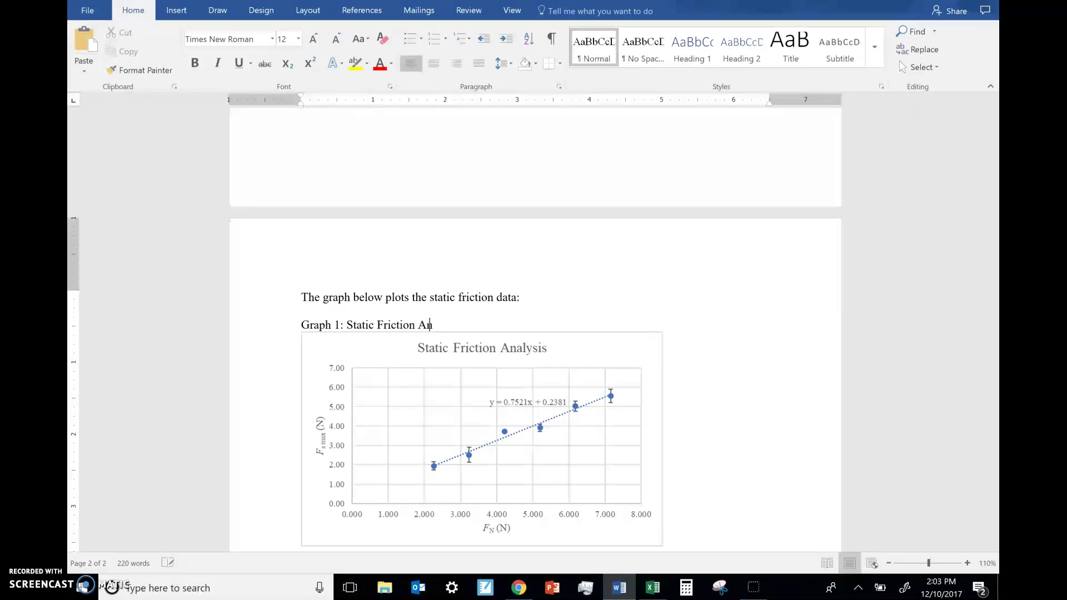
left_click(502, 382)
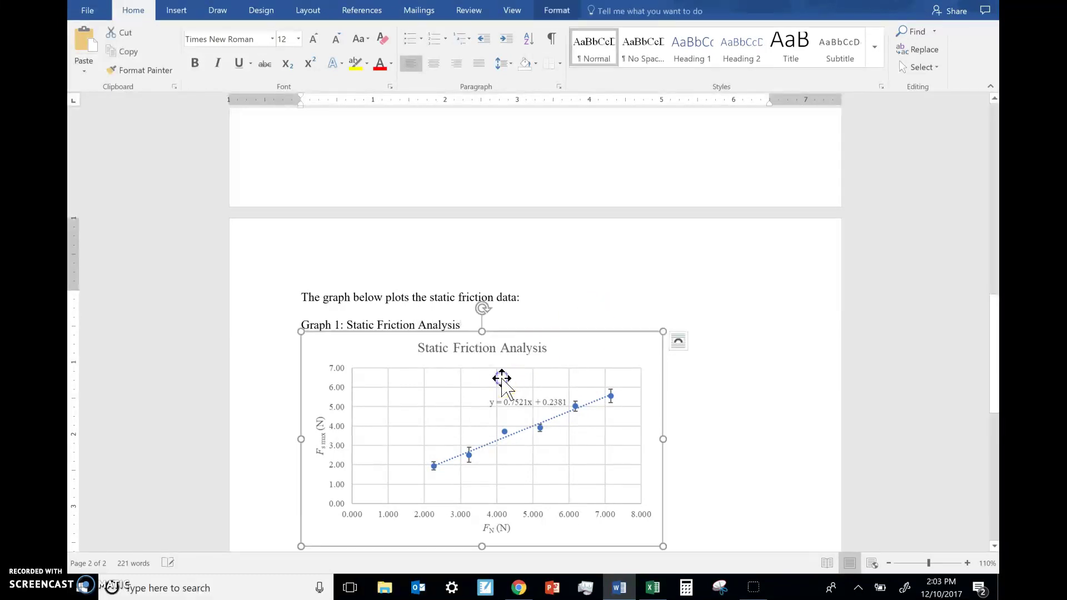
left_click(514, 321)
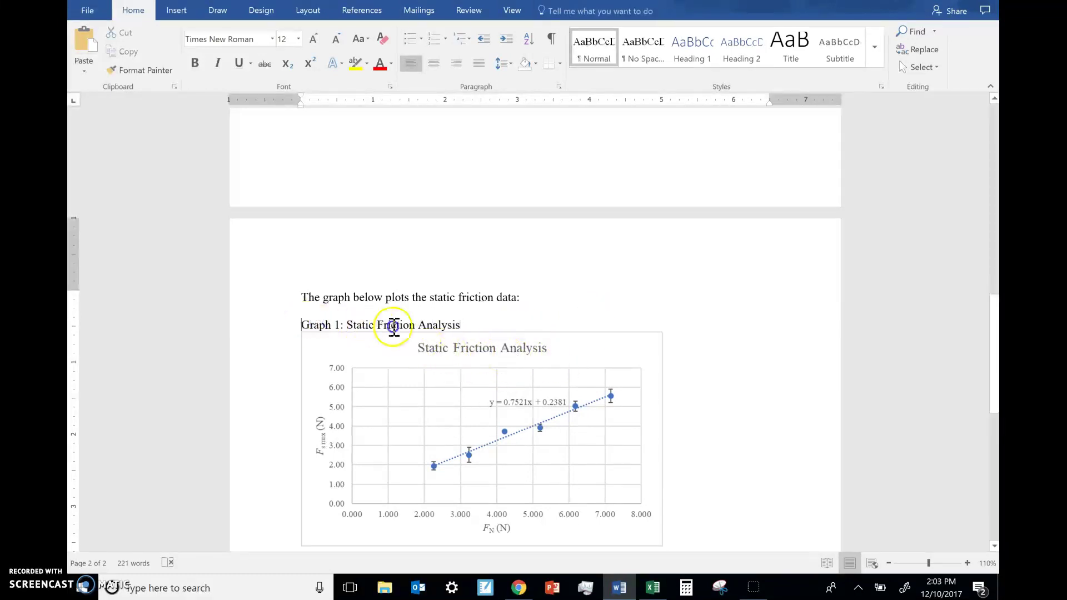
triple_click(411, 326)
left_click(467, 326)
key("ctrl+shift+Left")
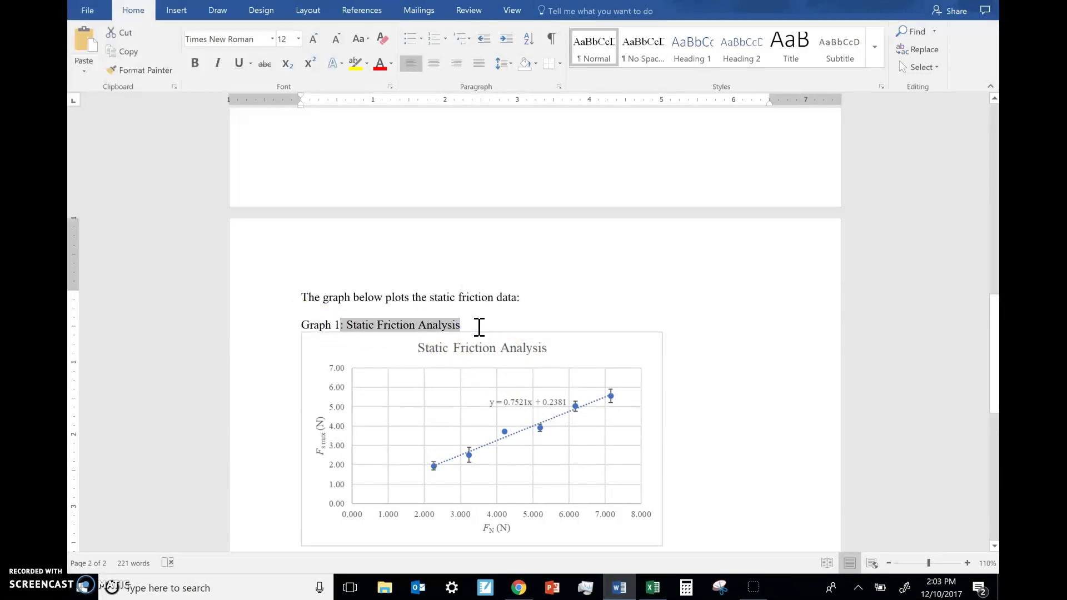
key("BackSpace")
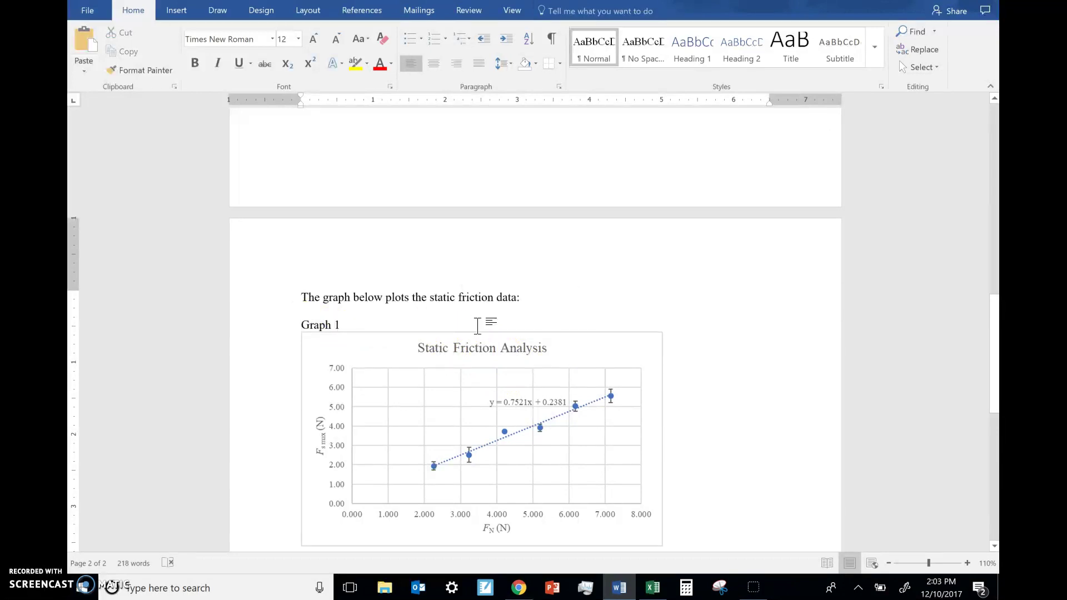
scroll(718, 364, "down", 3)
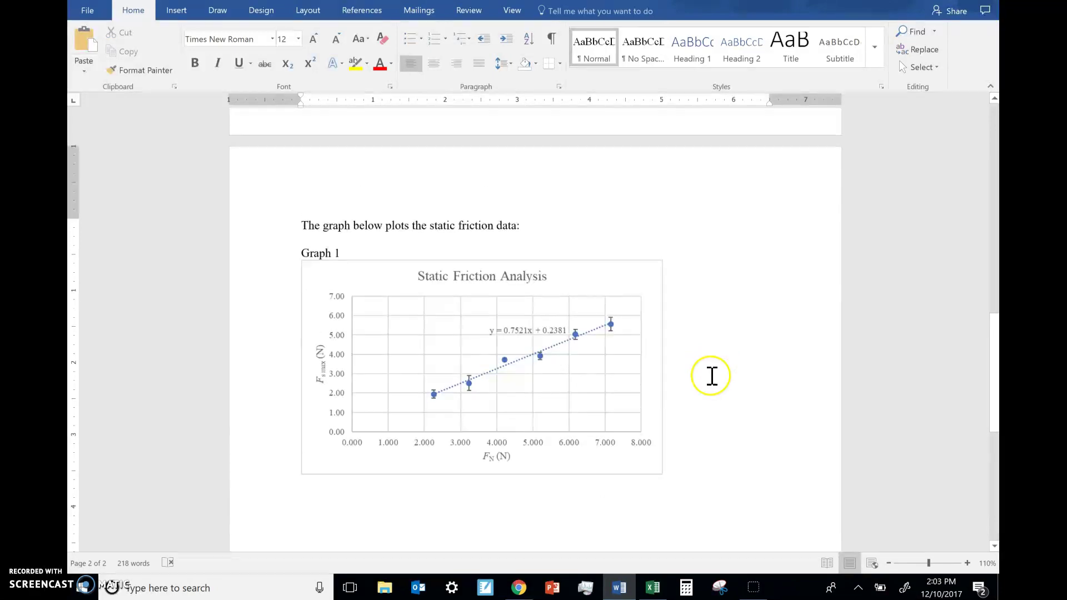
key("ctrl+z")
left_click(605, 248)
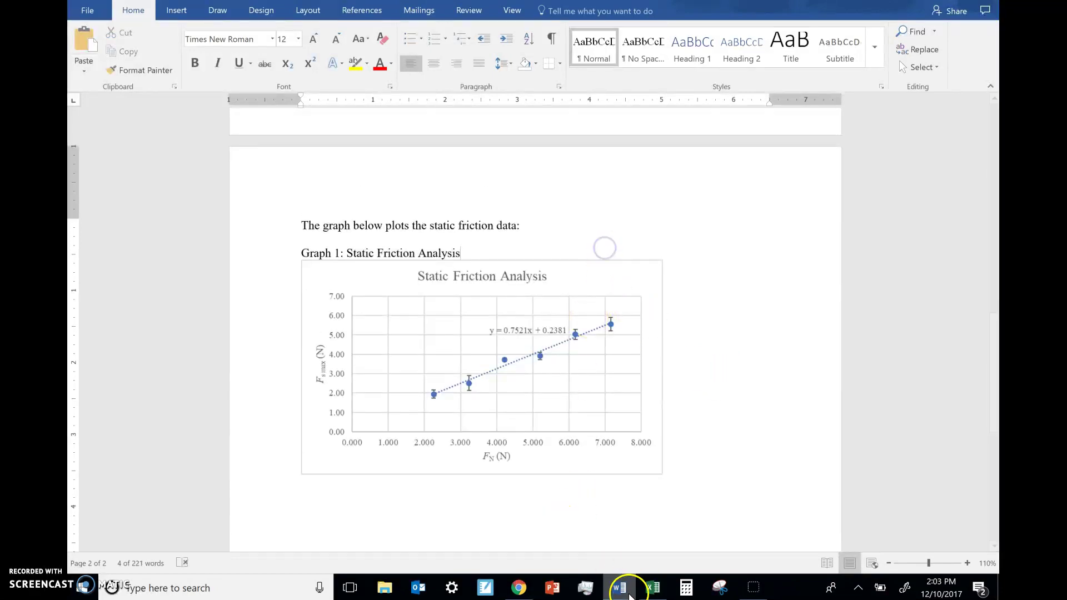
Step: Delete the static friction chart's title in Excel
left_click(652, 589)
left_click(305, 303)
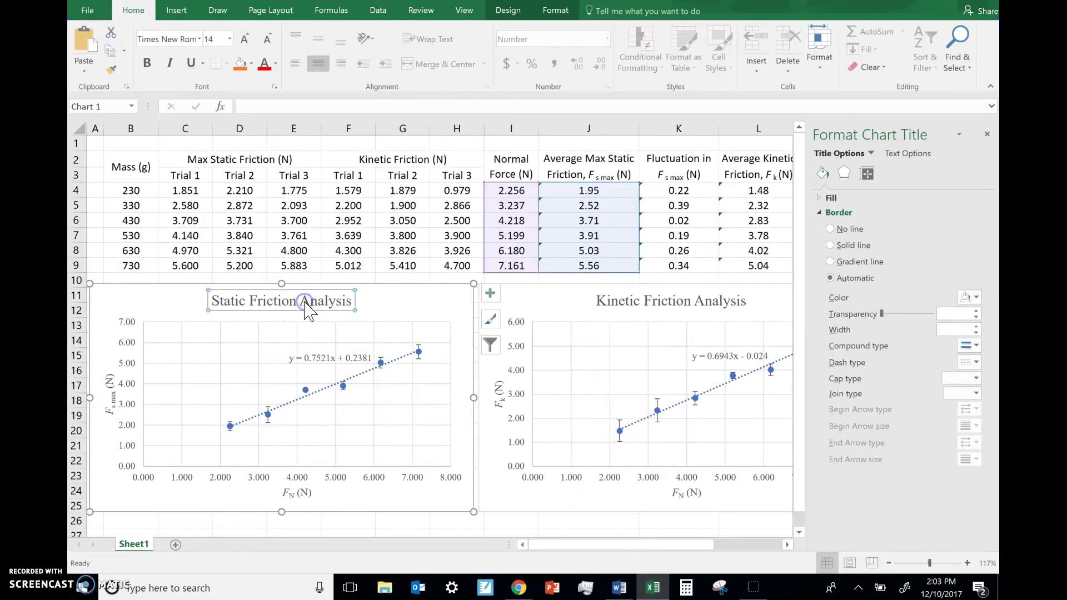
key("Delete")
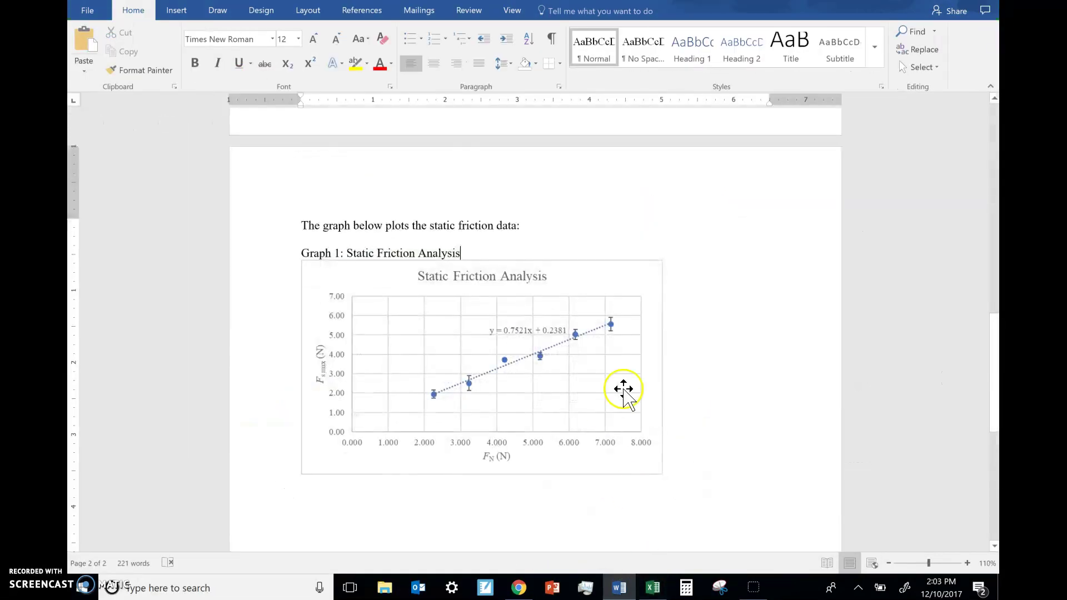
Step: Try re-pasting the untitled chart as a picture, undo it, and add a line below the chart
left_click(619, 588)
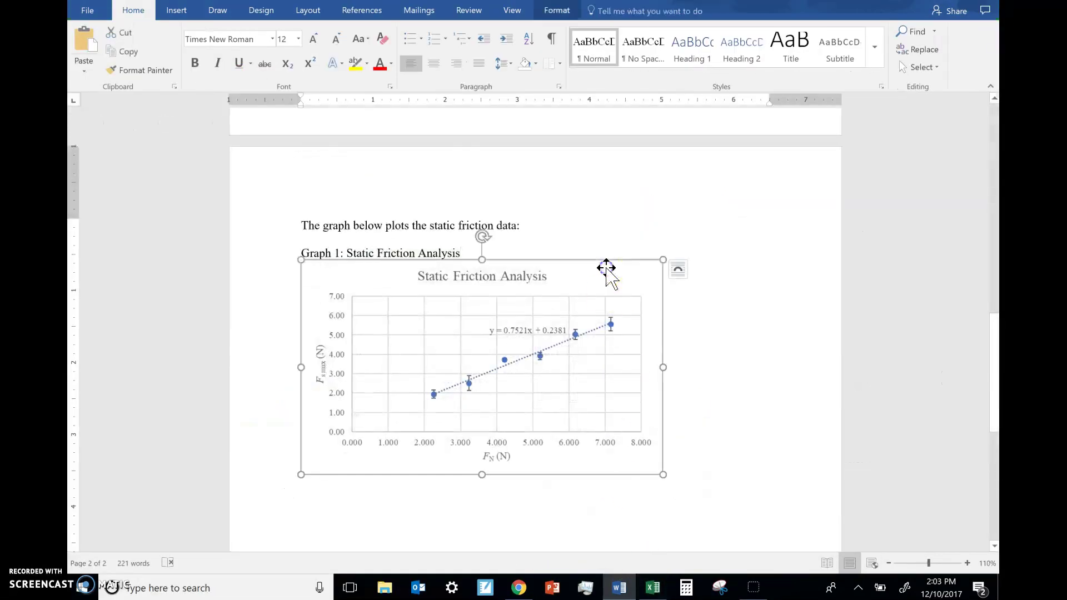
key("Delete")
key("ctrl+v")
left_click(684, 484)
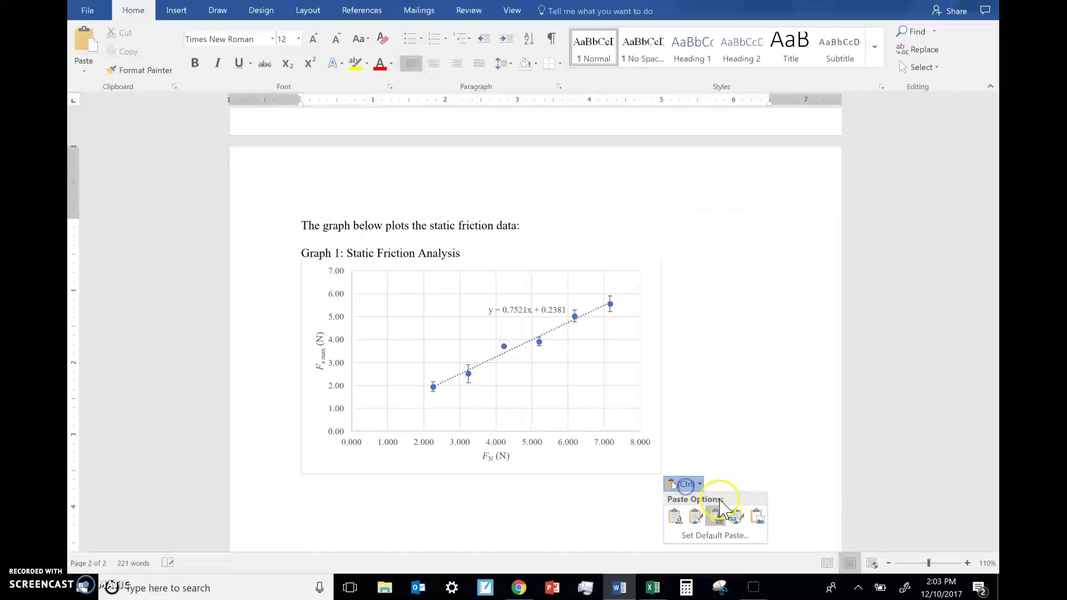
left_click(757, 516)
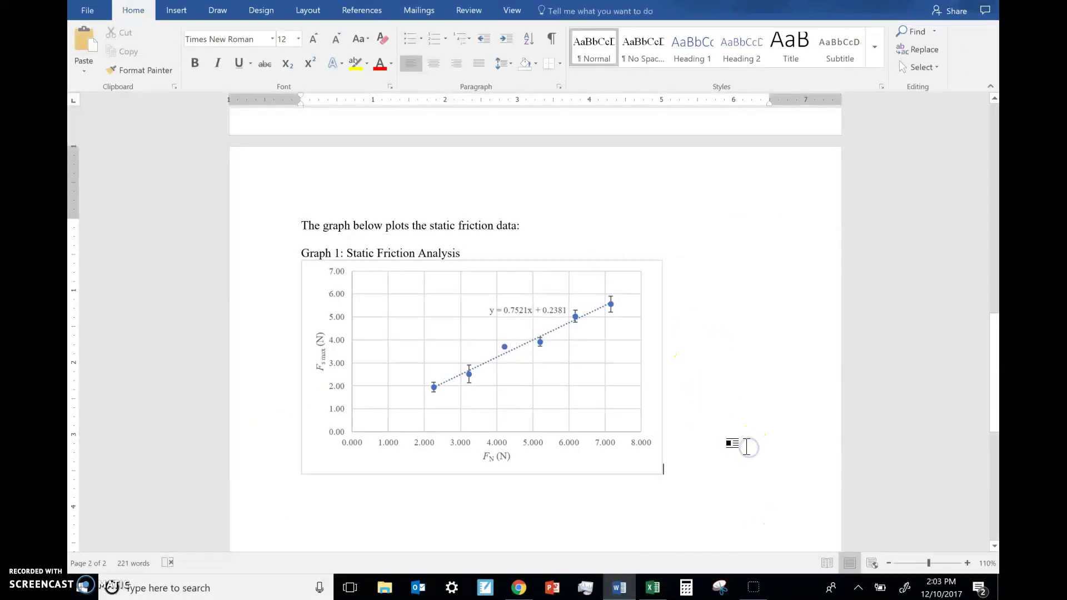
key("ctrl+z")
key("ctrl+z")
key("ctrl+z")
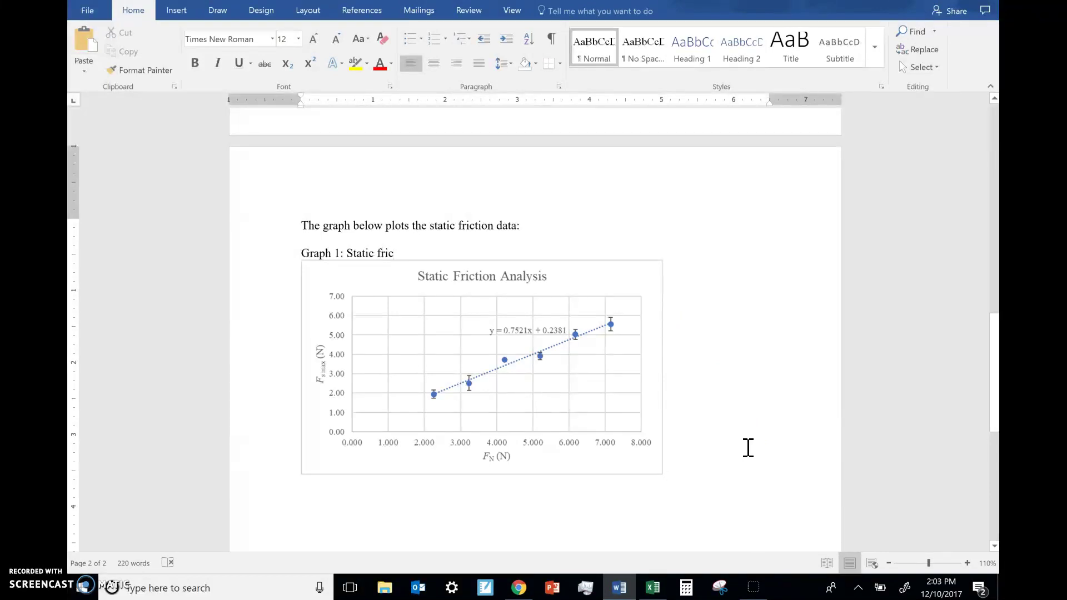
key("ctrl+z")
key("ctrl+y")
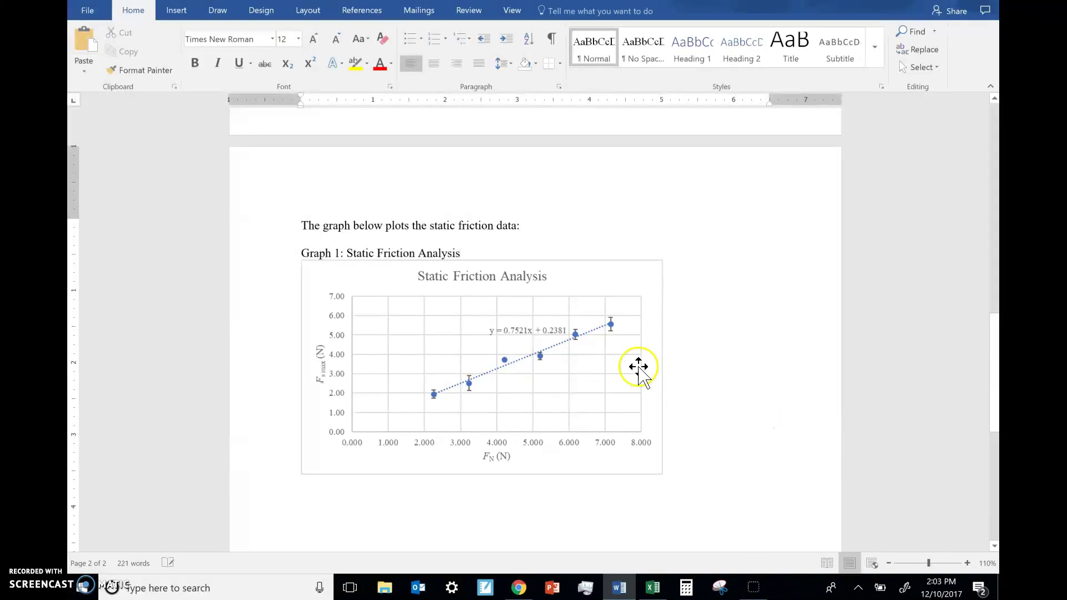
left_click(696, 435)
key("Return")
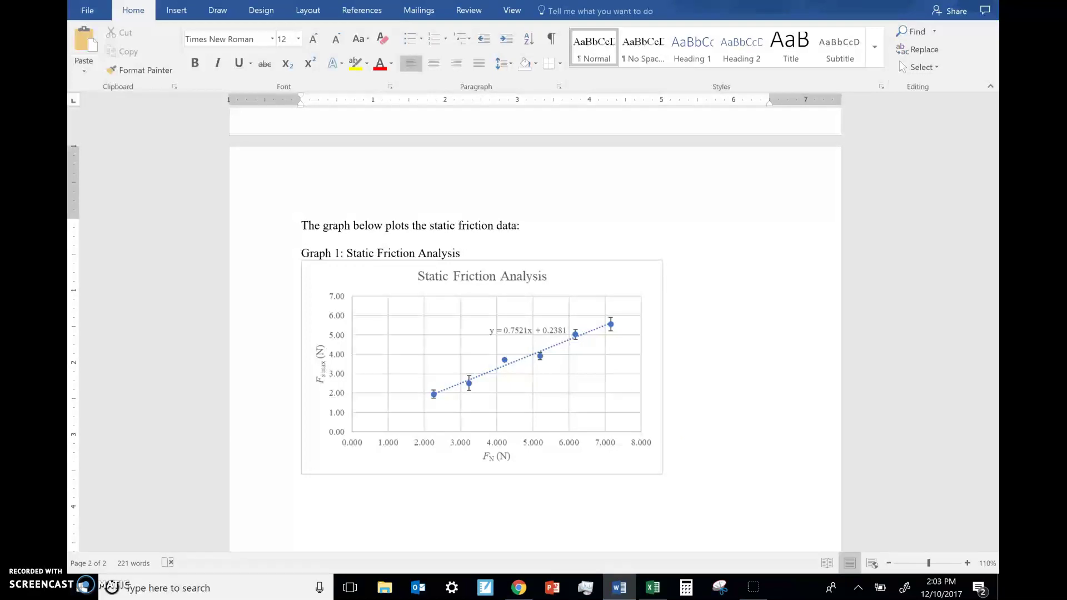
Step: Type 'The graph below illustrates the kinetic friction data:' and the caption 'Graph 2: Kinetic Friction Analysis'
scroll(389, 495, "down", 1)
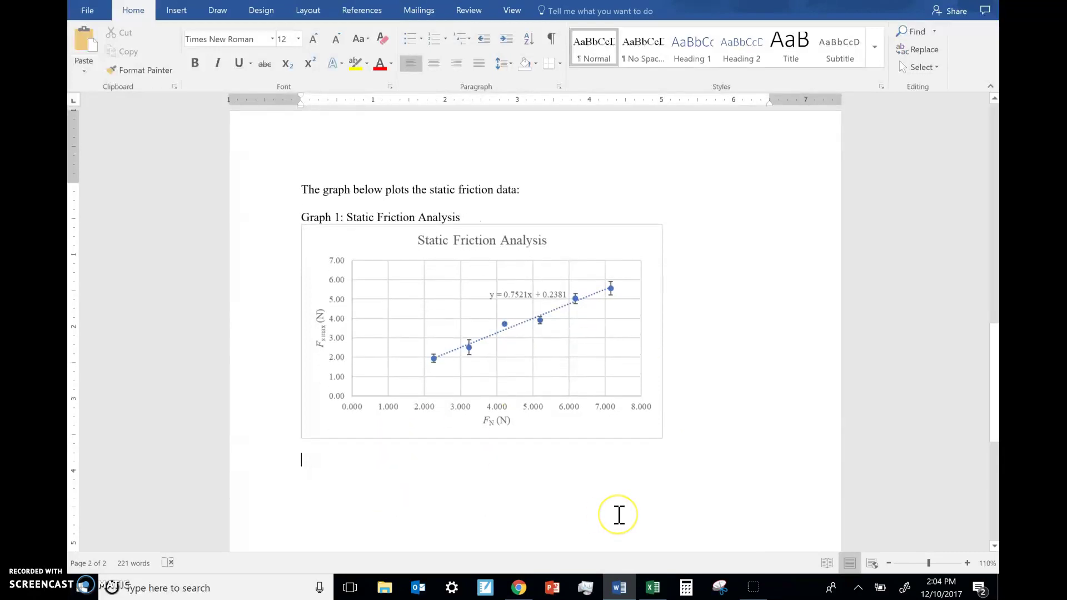
type("The graph below illustrates the")
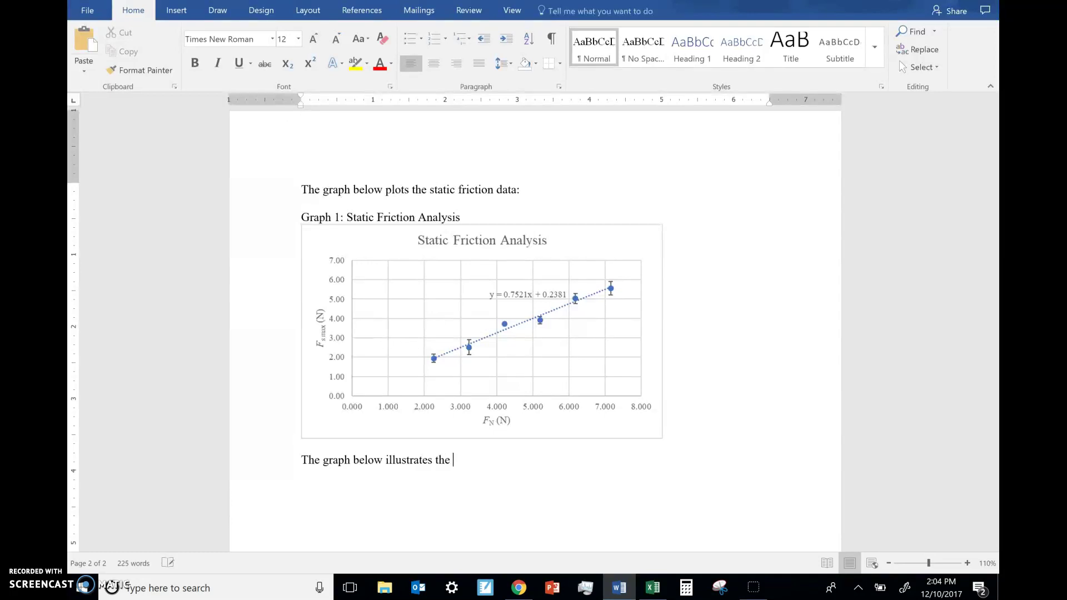
key("ctrl+shift+Left")
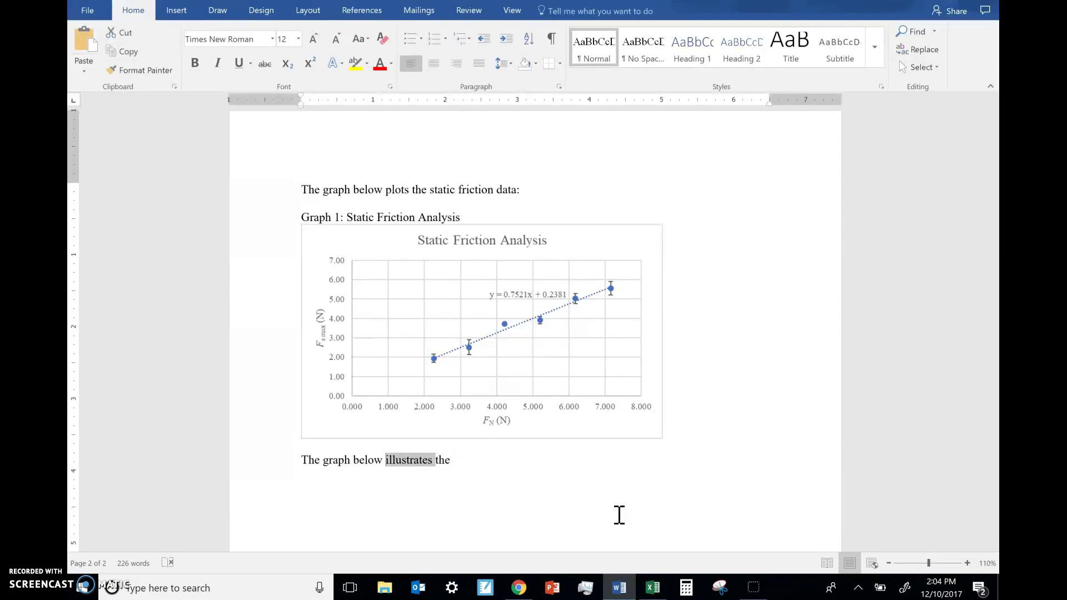
key("End")
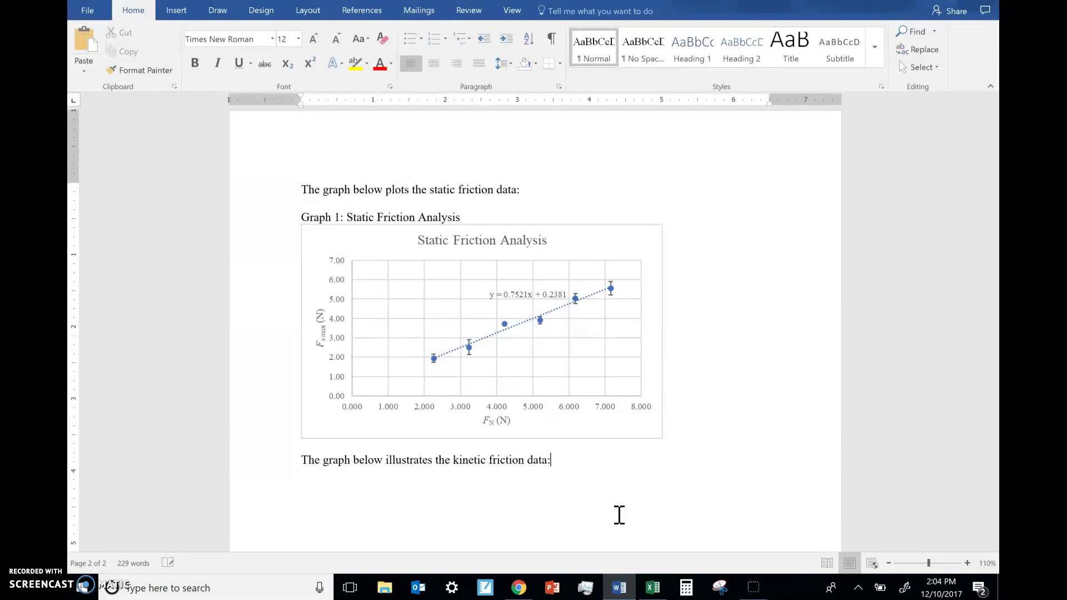
scroll(611, 373, "down", 2)
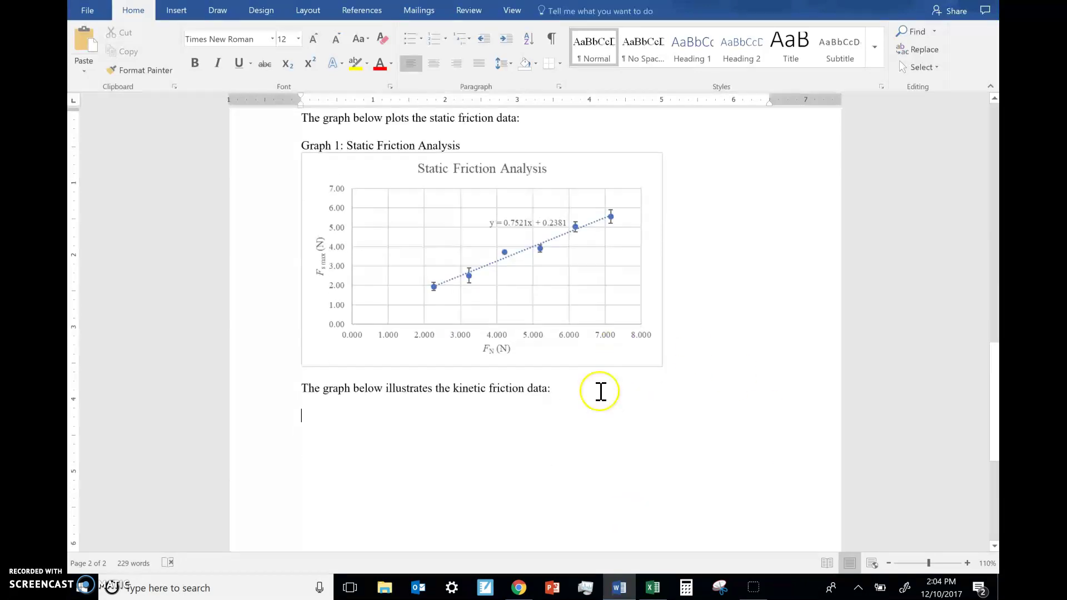
type("Graph 2: Kinetic Friction Analysis")
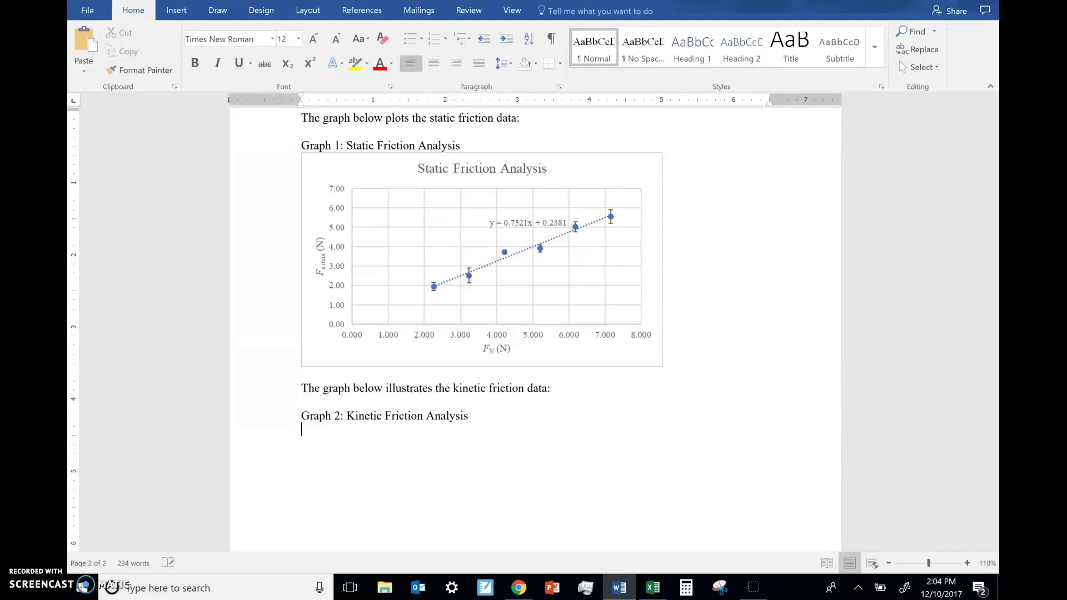
Step: Copy the Kinetic Friction Analysis chart from Excel and paste it under the Graph 2 caption
left_click(653, 587)
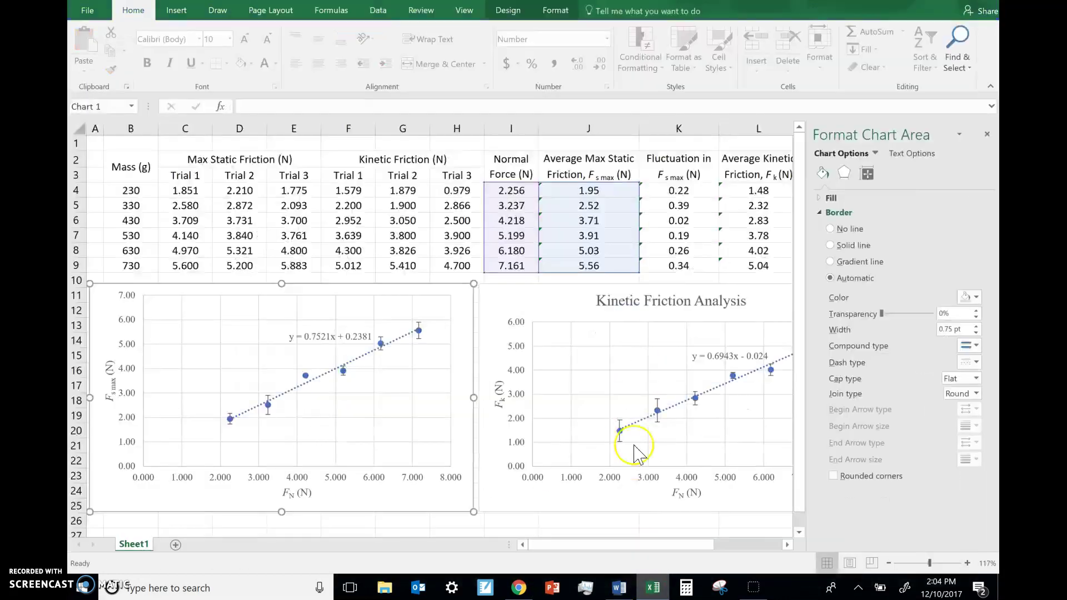
left_click(504, 286)
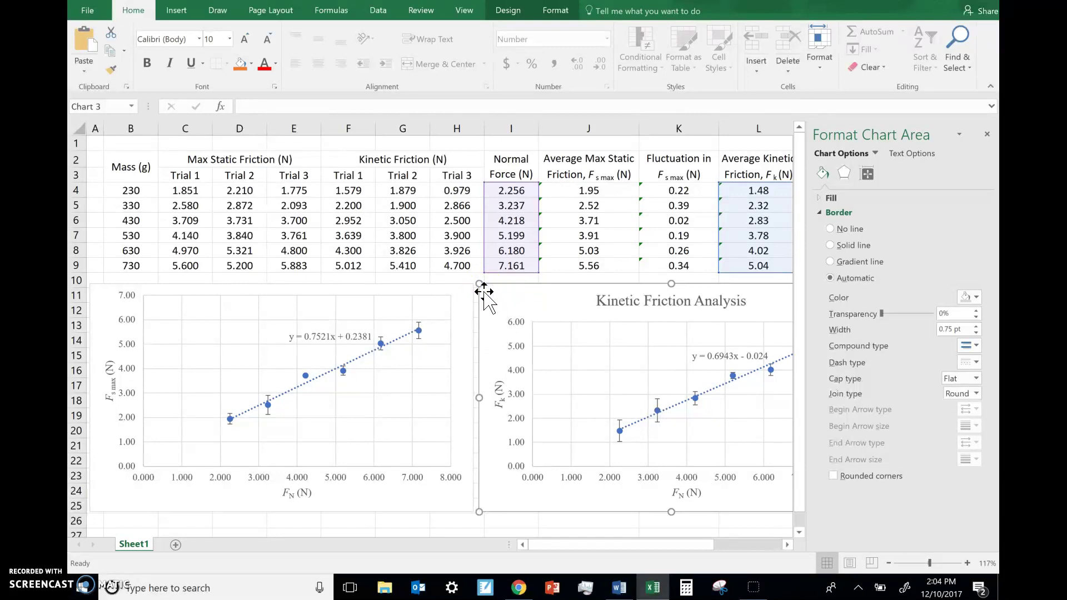
left_click(572, 477)
left_click(620, 588)
left_click(573, 315)
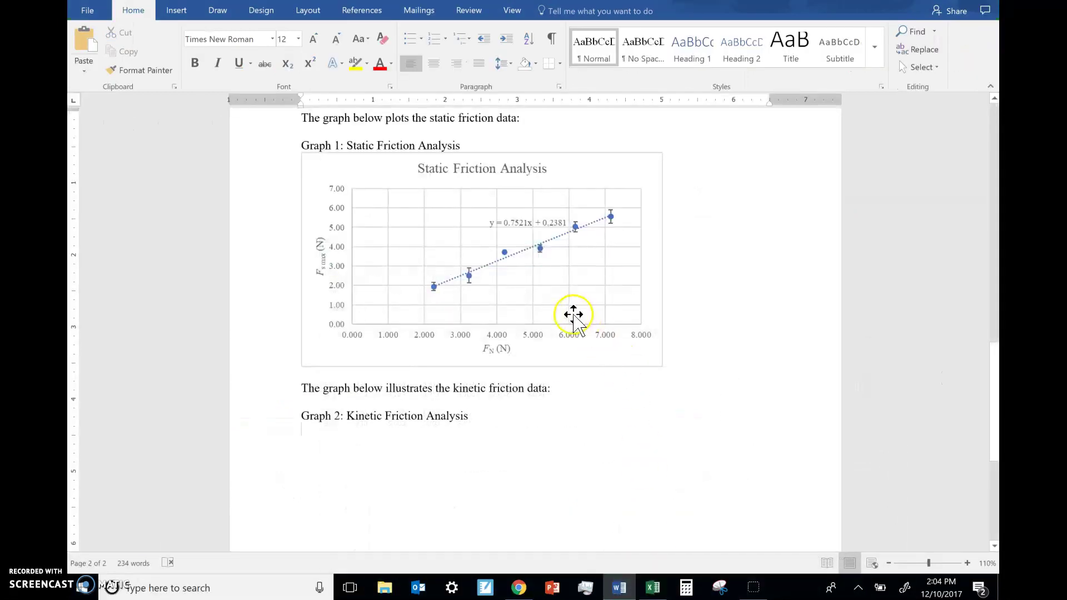
left_click(538, 414)
key("ctrl+v")
left_click(682, 537)
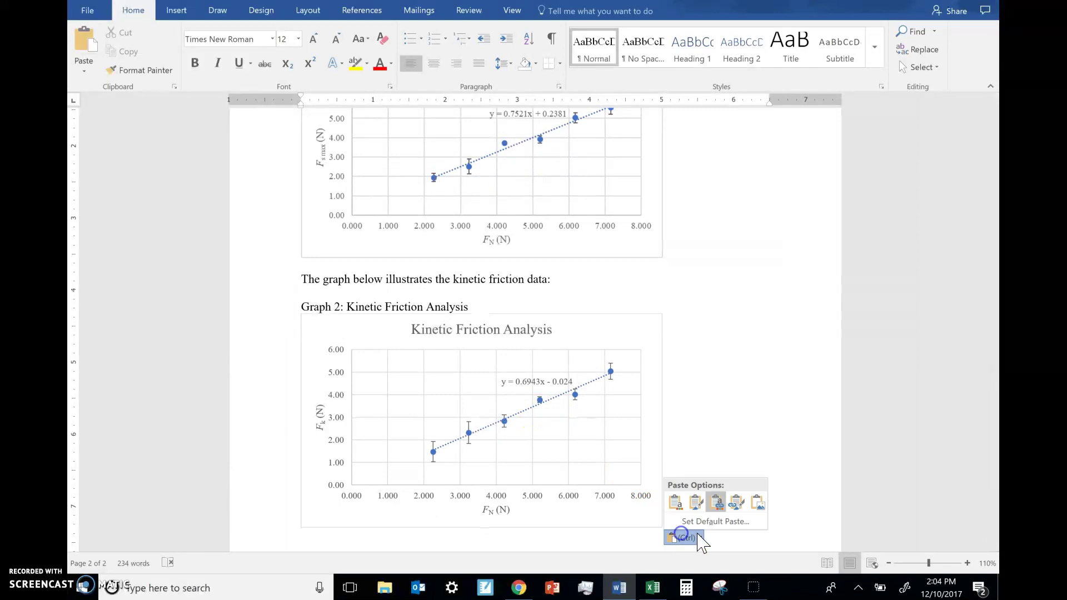
left_click(748, 500)
left_click(779, 521)
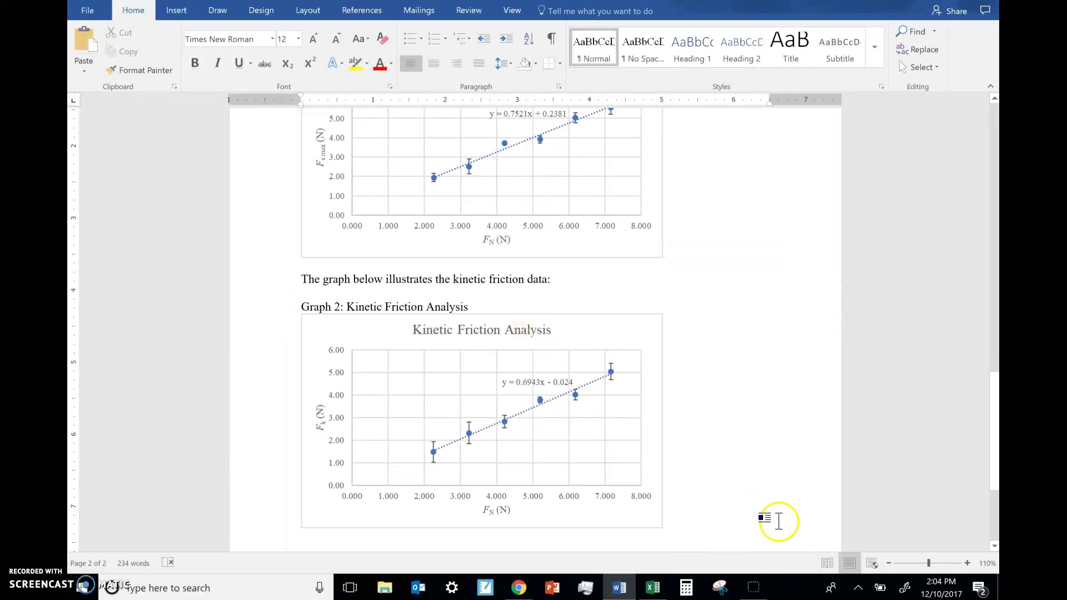
Step: Move the insertion point to the line just below the kinetic chart
scroll(527, 484, "down", 2)
left_click(494, 468)
left_click(433, 449)
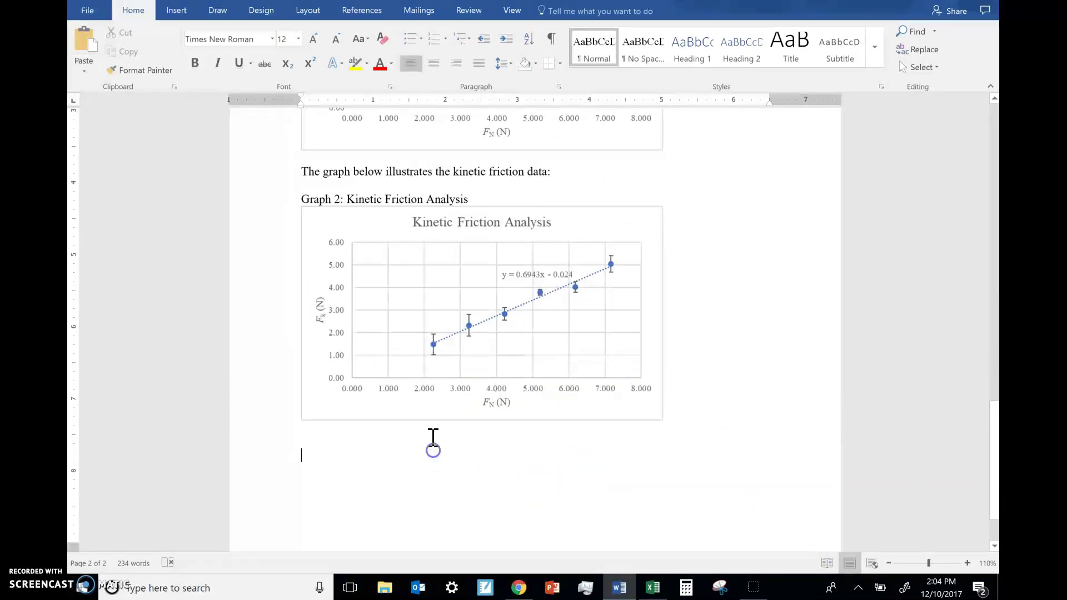
left_click(366, 502)
left_click(688, 410)
key("Down")
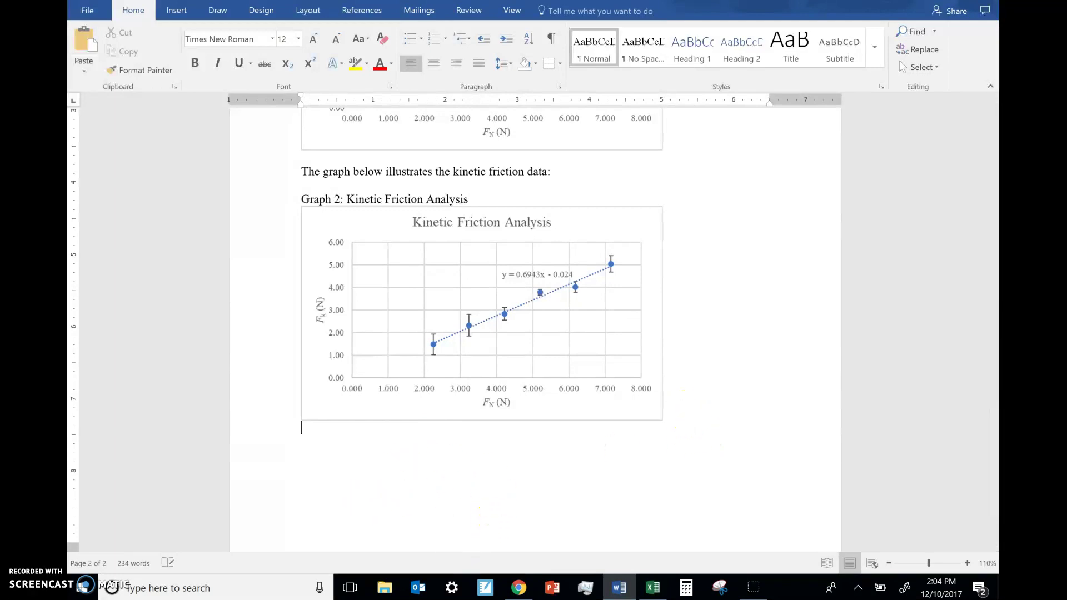
Step: Type a bold 'Evaluation' heading on the line below the kinetic chart
left_click(574, 451)
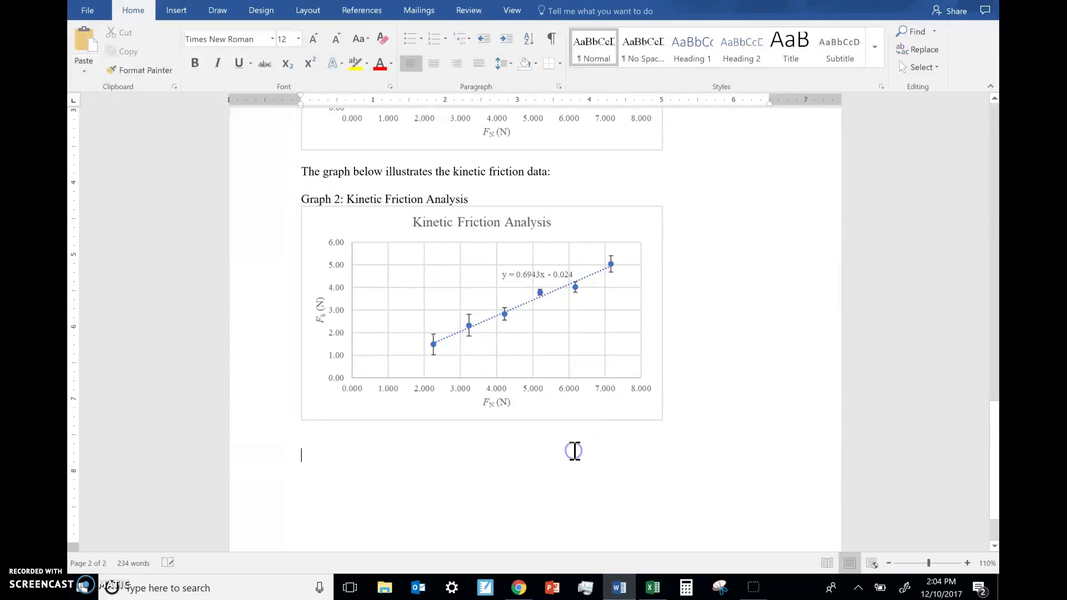
left_click(547, 447)
scroll(785, 234, "up", 2)
left_click(785, 234)
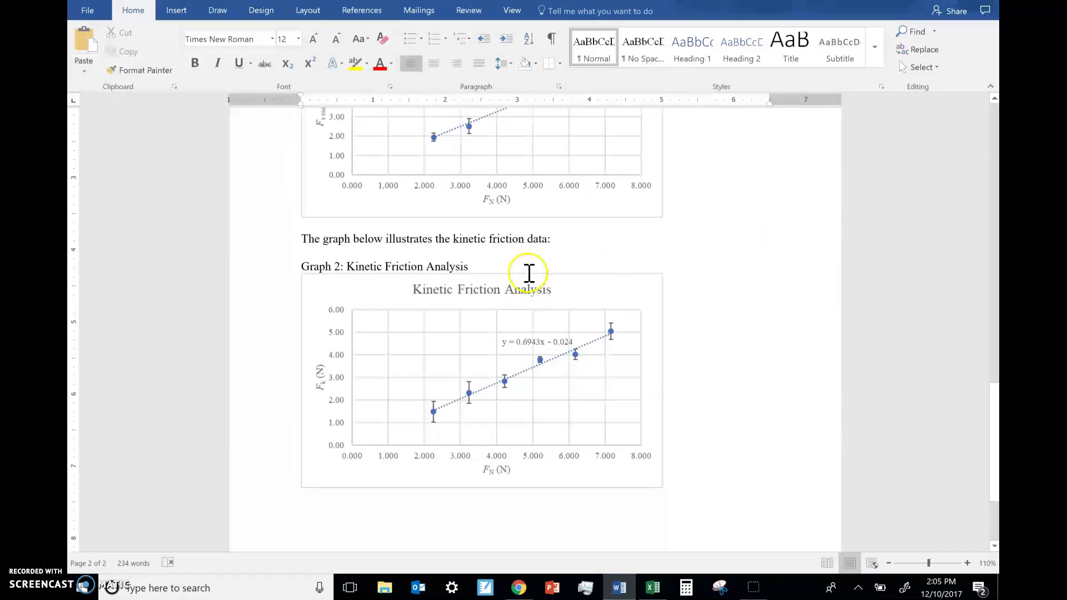
scroll(405, 334, "down", 4)
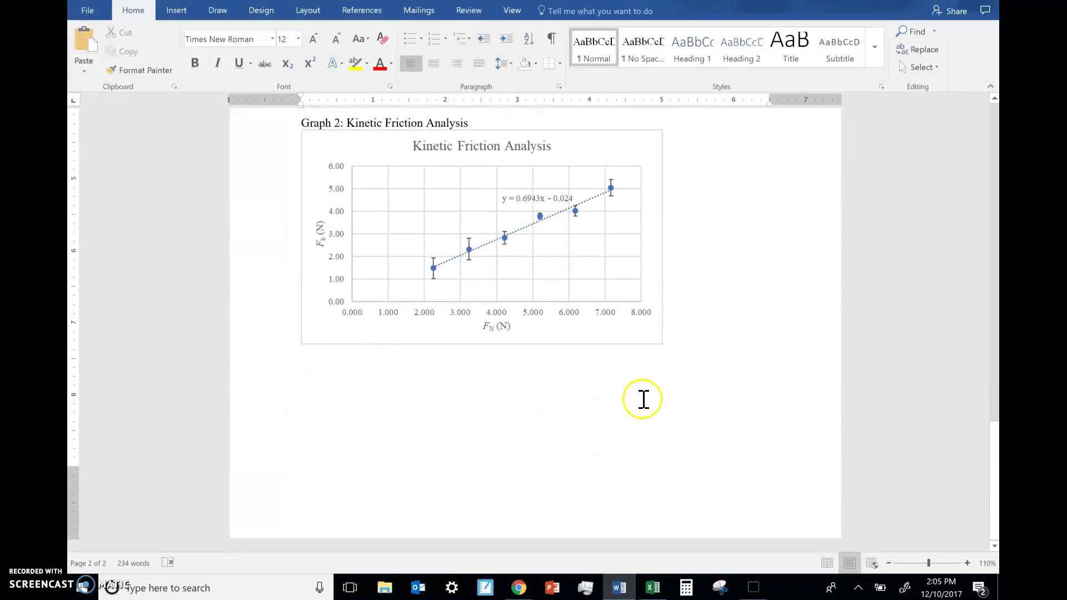
type("Evaluation")
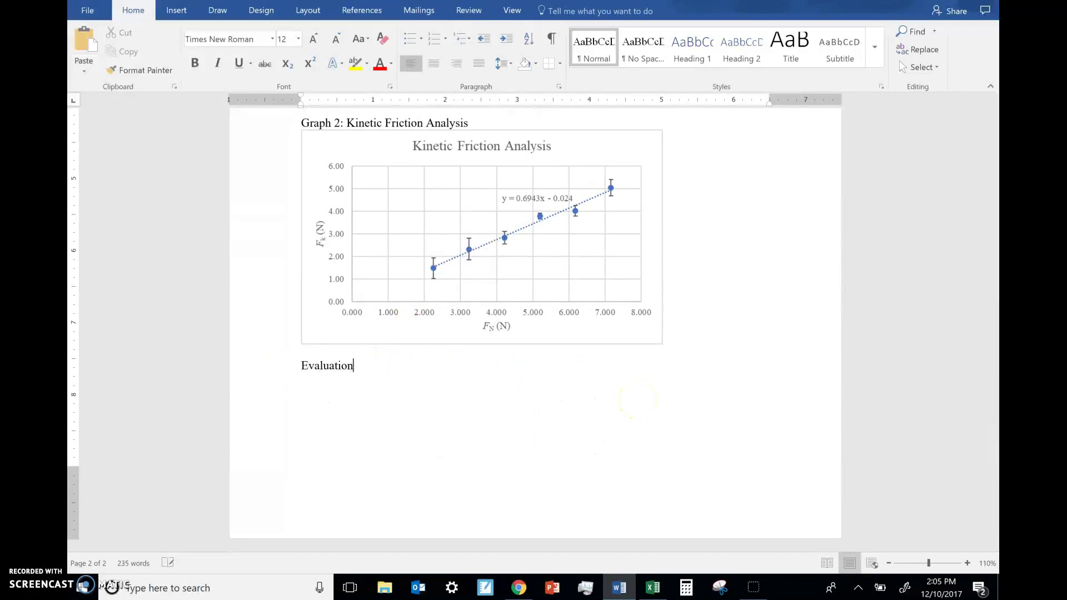
key("shift+End")
key("ctrl+b")
key("Down")
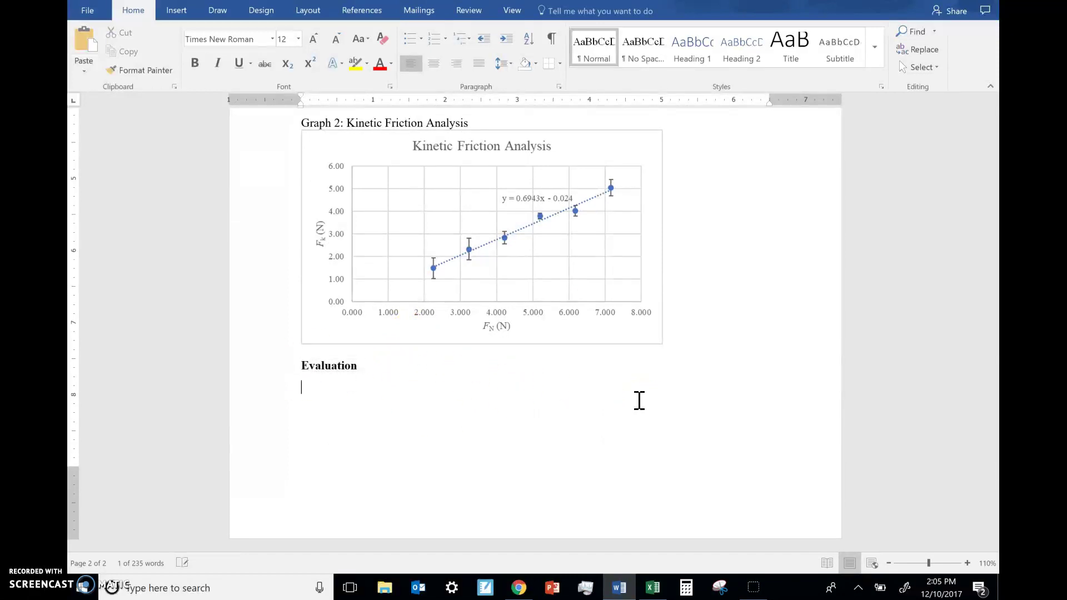
Step: Switch the Evaluation heading from bold to underlined
key("Up")
key("shift+End")
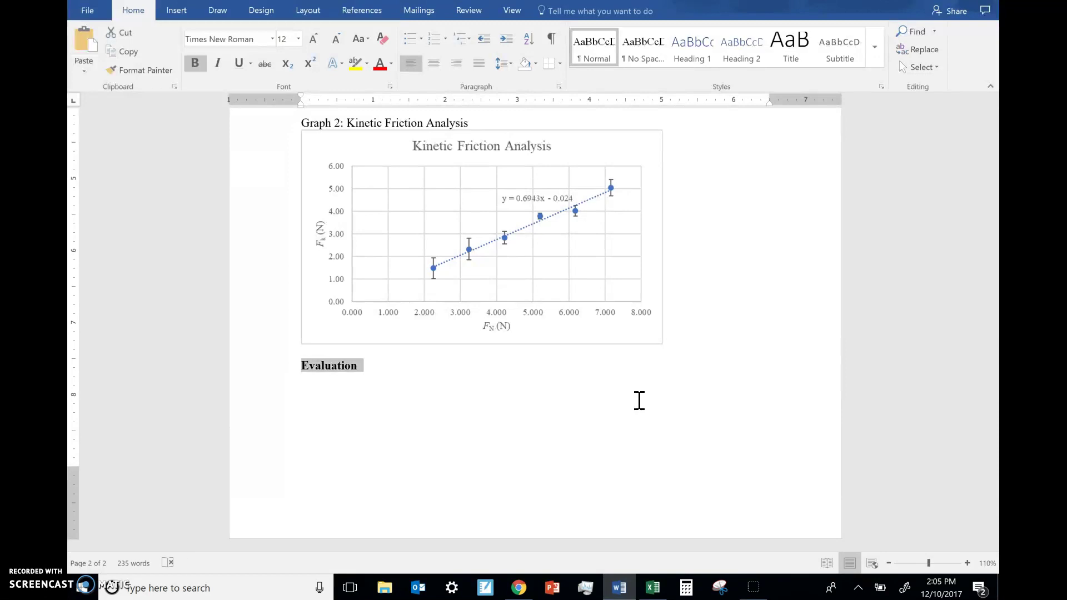
key("Delete")
key("ctrl+v")
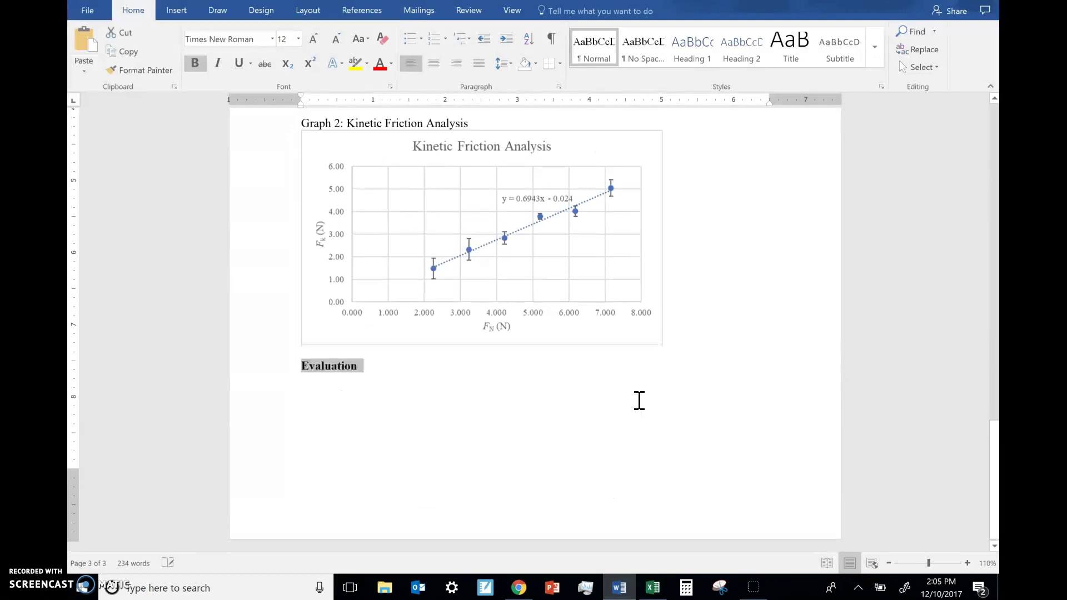
key("ctrl+b")
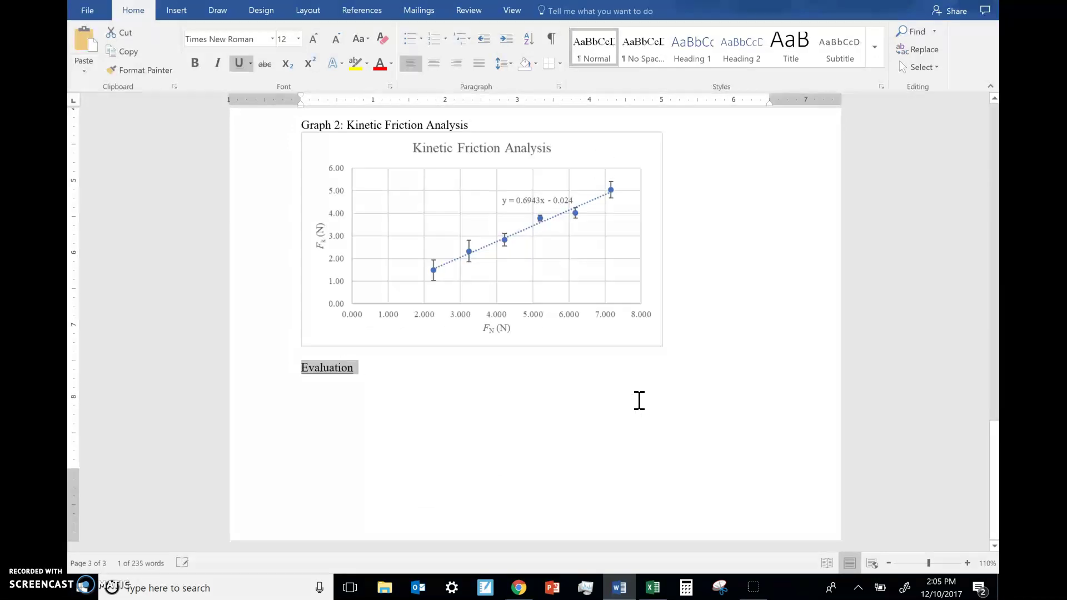
key("ctrl+u")
key("Down")
scroll(640, 400, "up", 15)
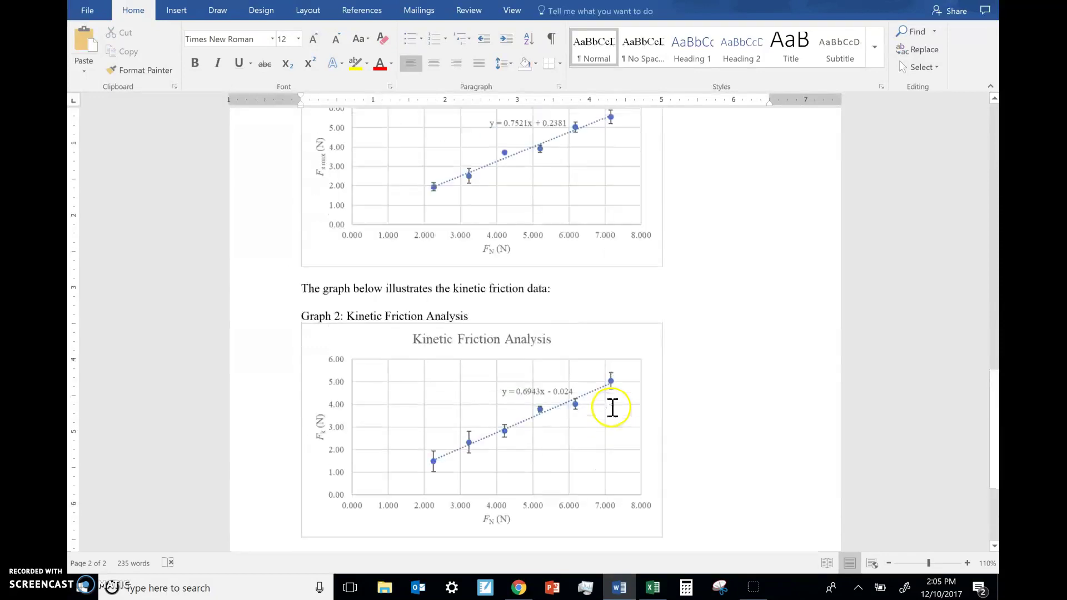
scroll(610, 396, "up", 3)
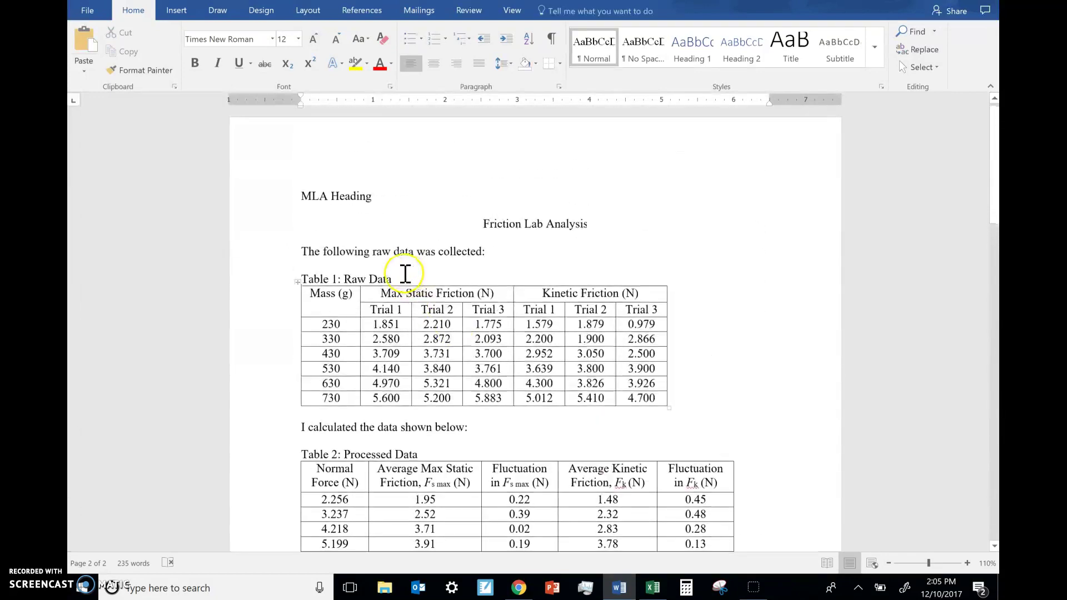
Step: Add an underlined Data Analysis heading on a new line above the raw data sentence
left_click(406, 244)
key("Return")
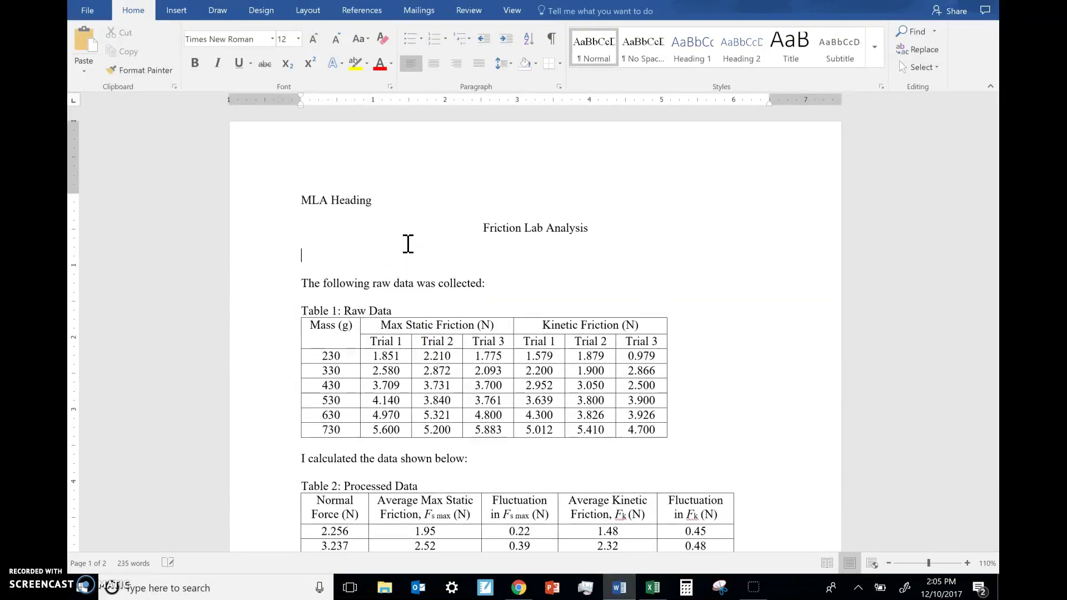
key("shift+Home")
key("ctrl+u")
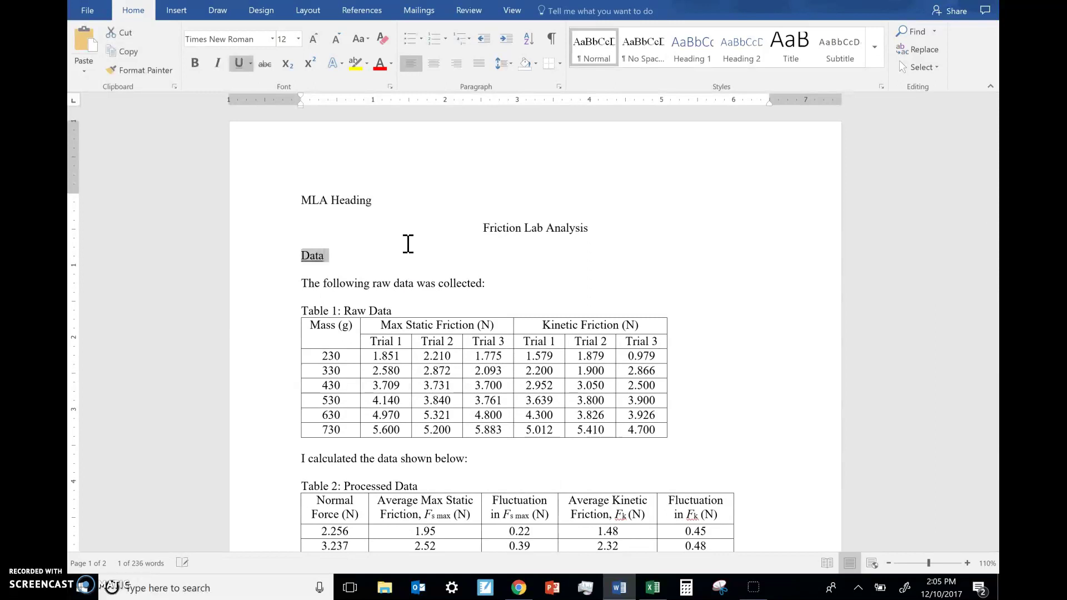
key("End")
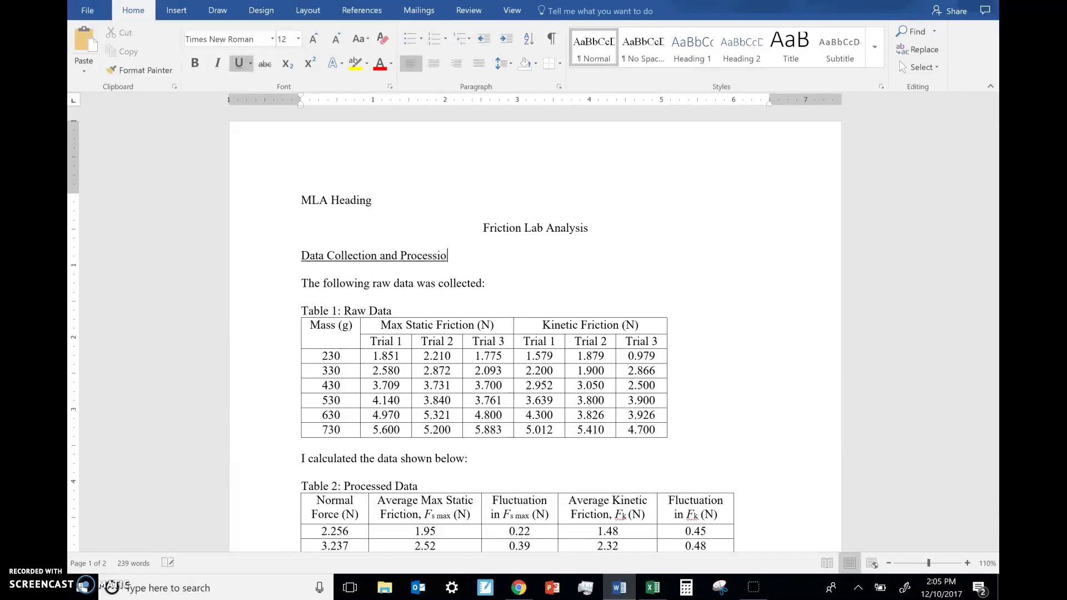
key("ctrl+shift+Left")
key("ctrl+shift+Left")
key("ctrl+shift+Left")
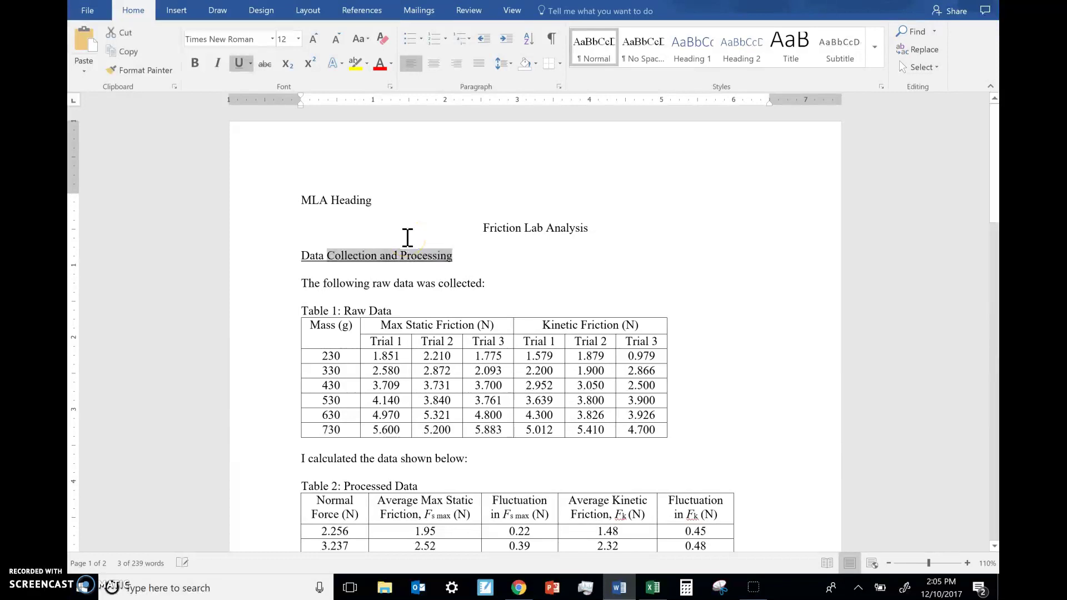
type("Analysis")
Step: Save the report, dismiss the save screen, and return to the Evaluation section
scroll(419, 229, "down", 15)
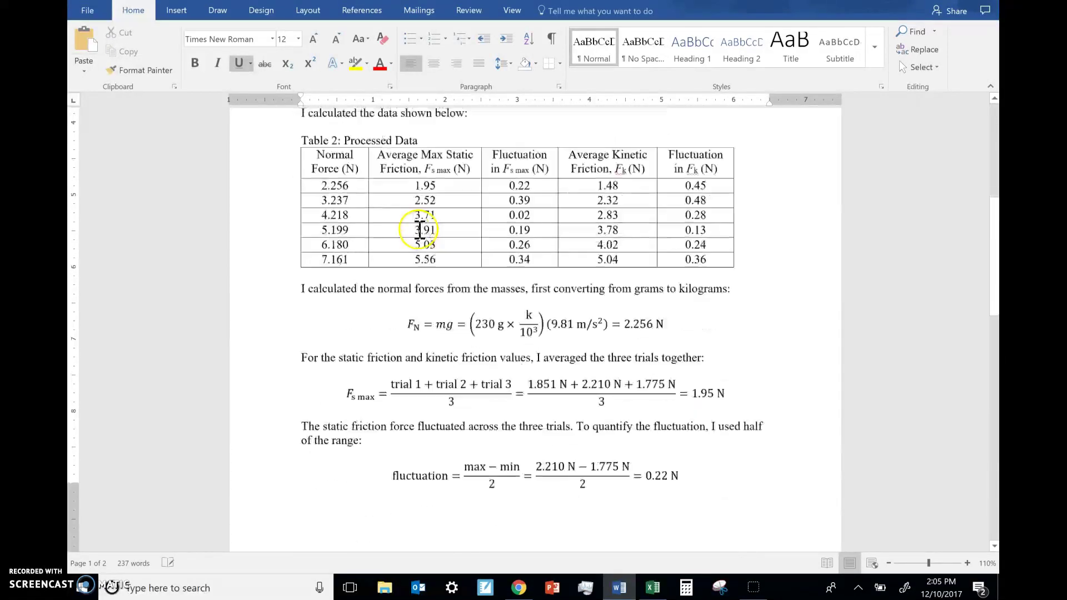
key("ctrl+s")
key("Escape")
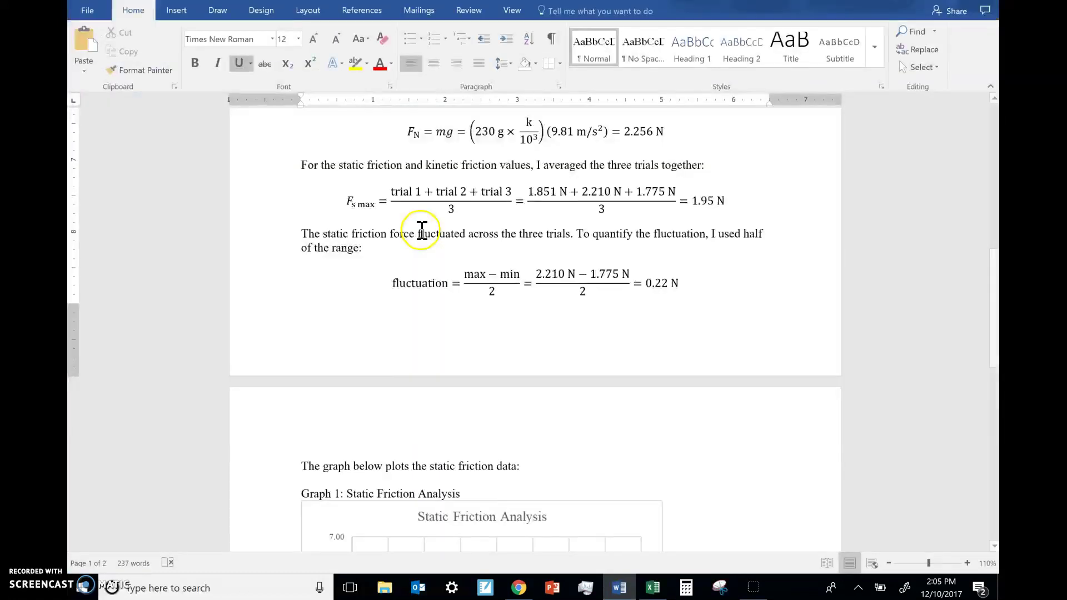
scroll(422, 233, "down", 10)
scroll(423, 234, "down", 3)
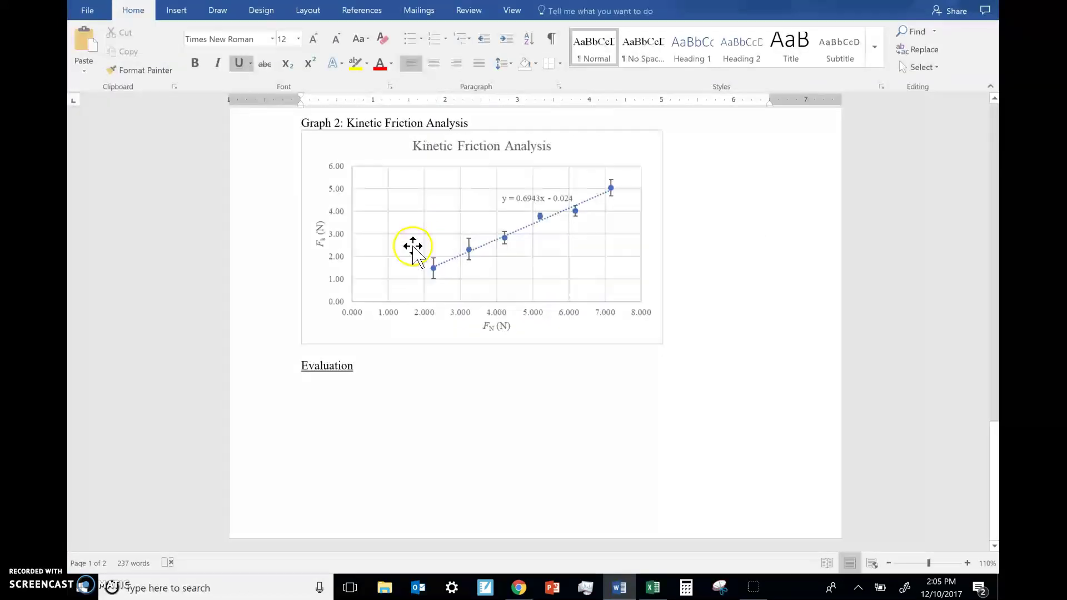
Step: Type 'First paragraph: State whether the graphs do or don't illustrate a direct proportionality.' under Evaluation
left_click(377, 387)
type("f")
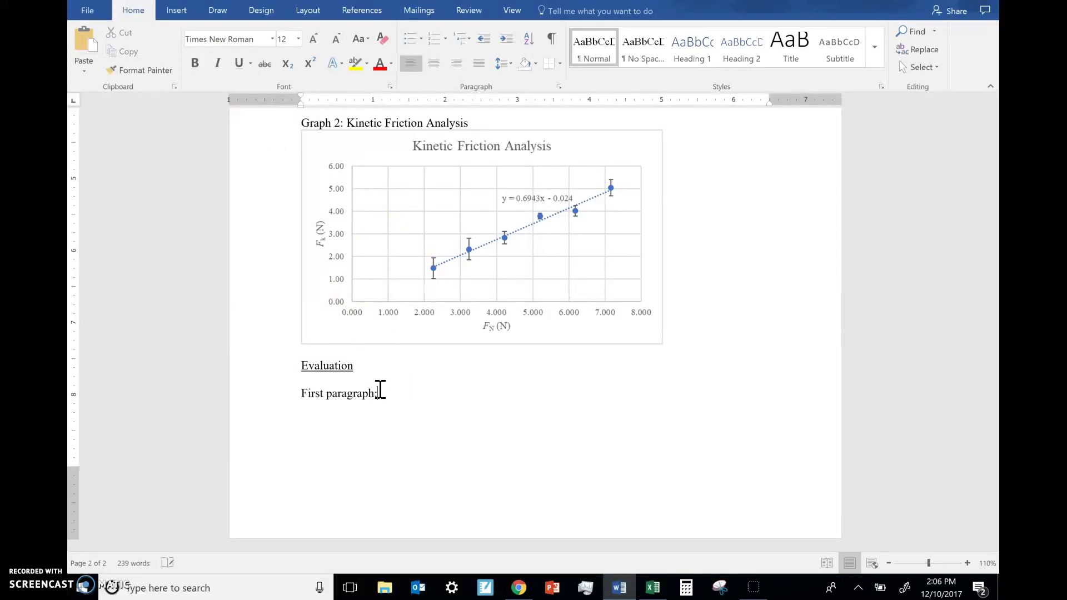
type(" State whether the graphs do or don’t illustrate a direct proportionality.")
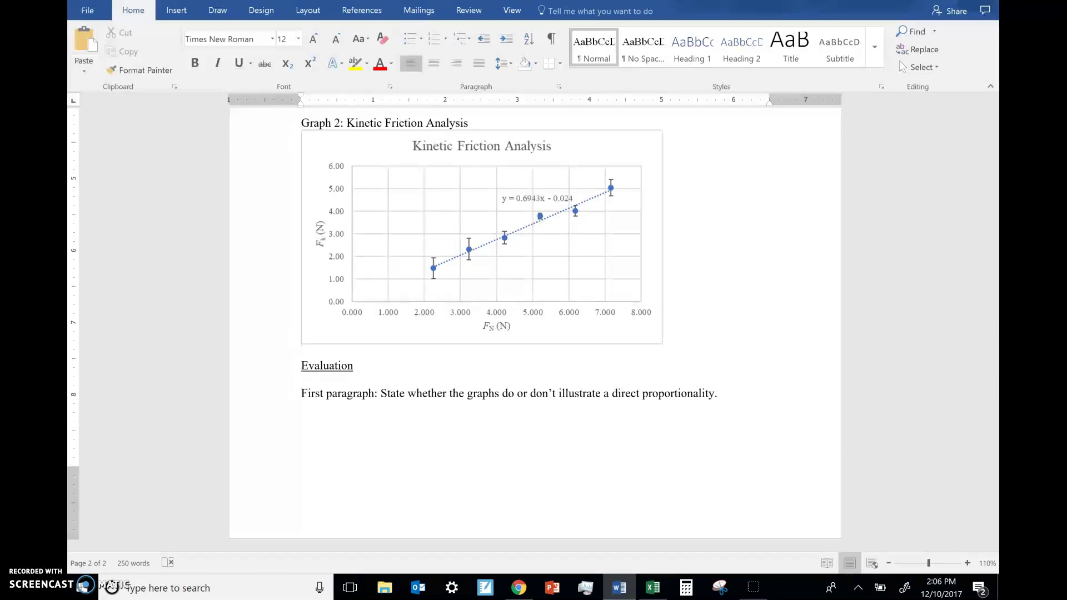
scroll(603, 462, "up", 3)
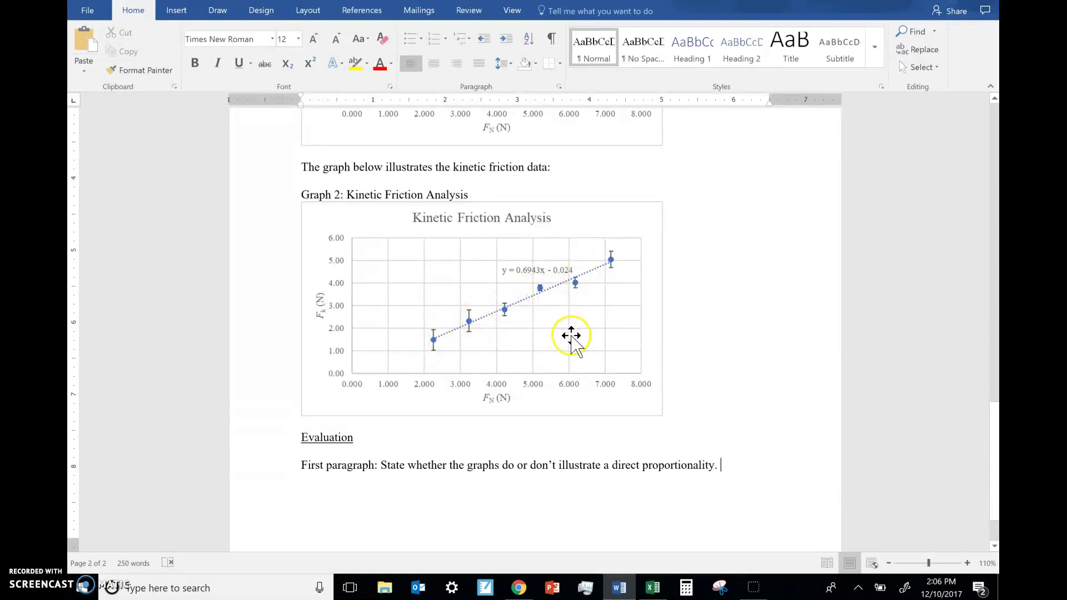
scroll(572, 336, "up", 5)
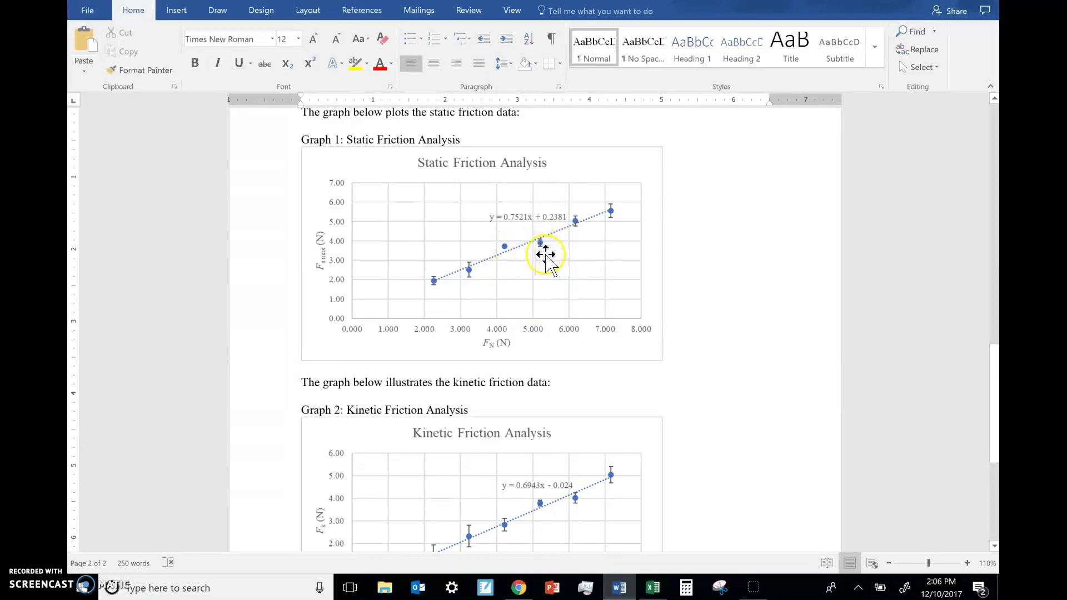
scroll(508, 370, "down", 3)
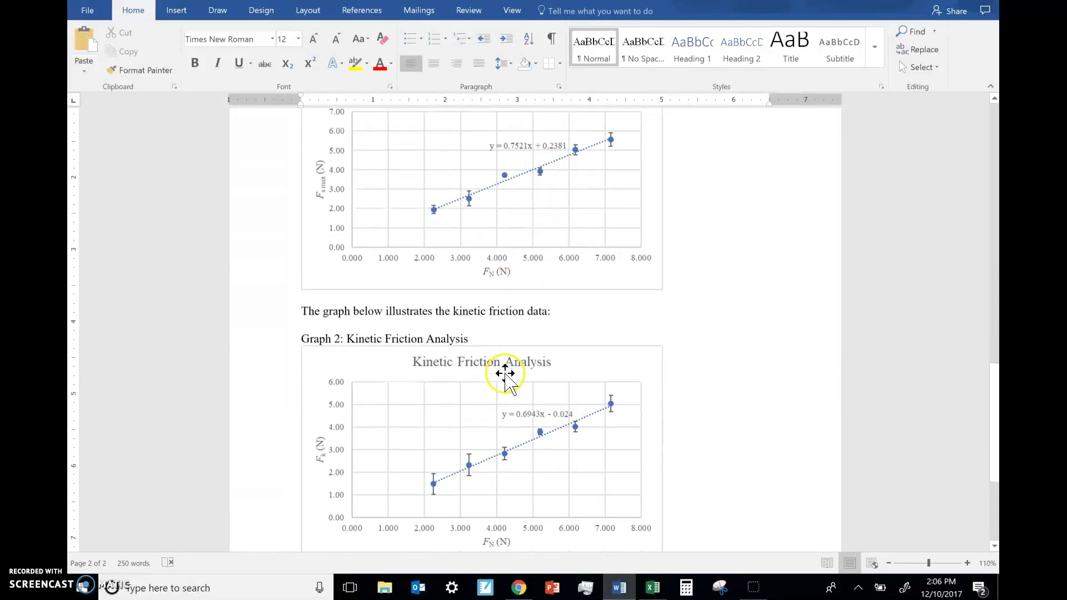
scroll(506, 369, "up", 3)
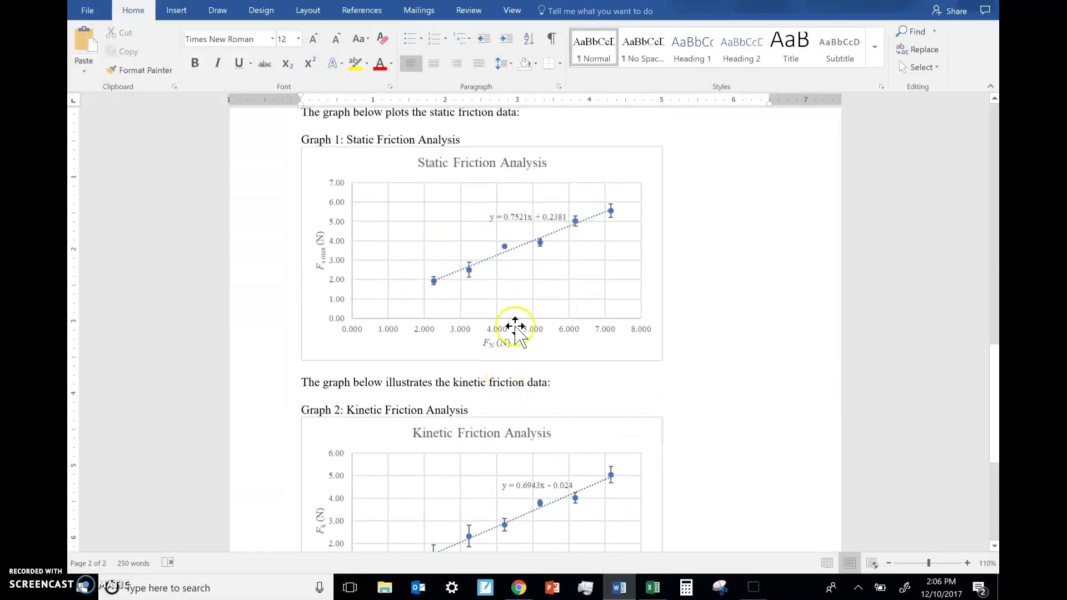
left_click(470, 271)
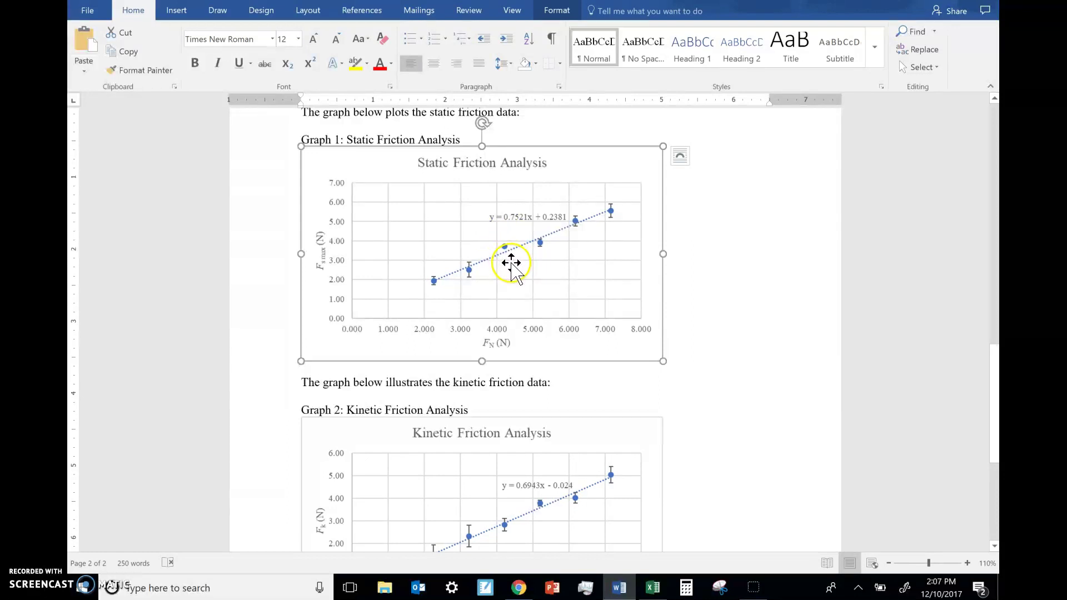
scroll(512, 261, "down", 5)
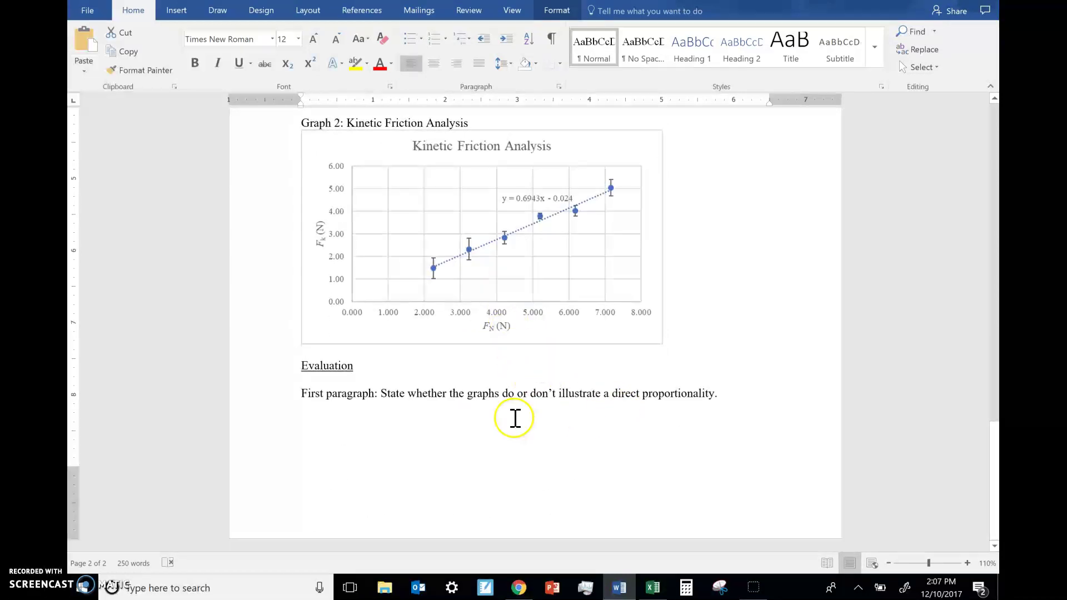
scroll(448, 360, "up", 1)
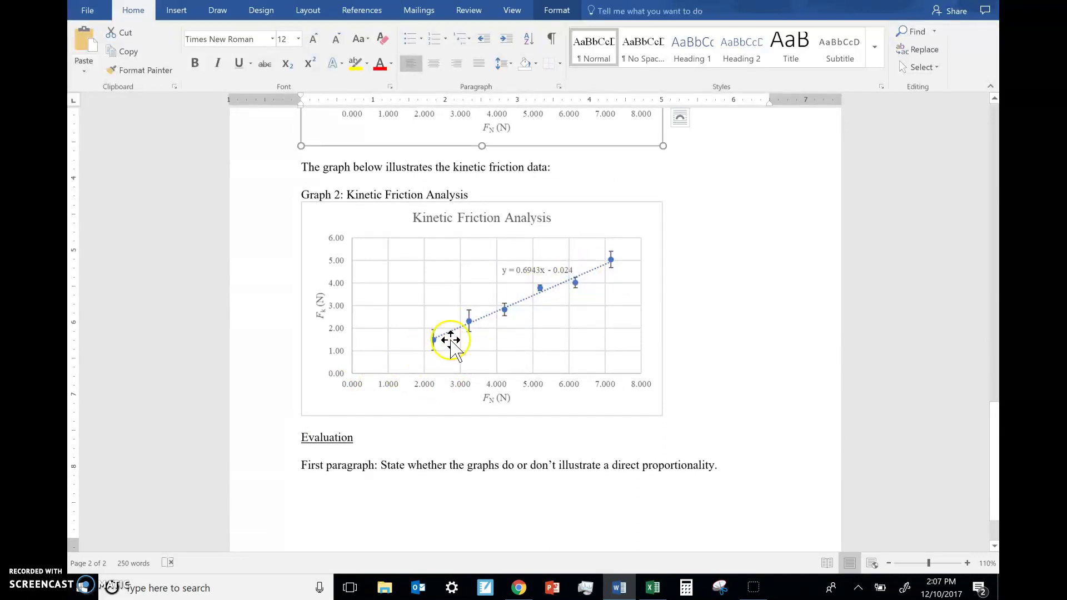
left_click(751, 477)
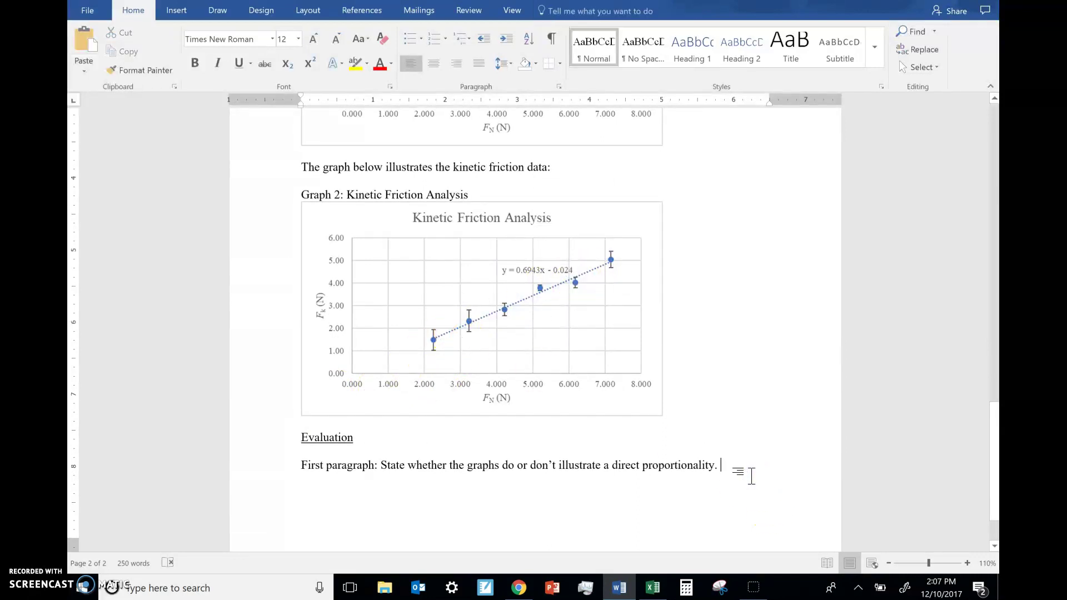
Step: Append '(Do the data form a straight line? Does the line pass through the error bars? Does the line go through the origin?)'
key("BackSpace")
type("(Do the da)")
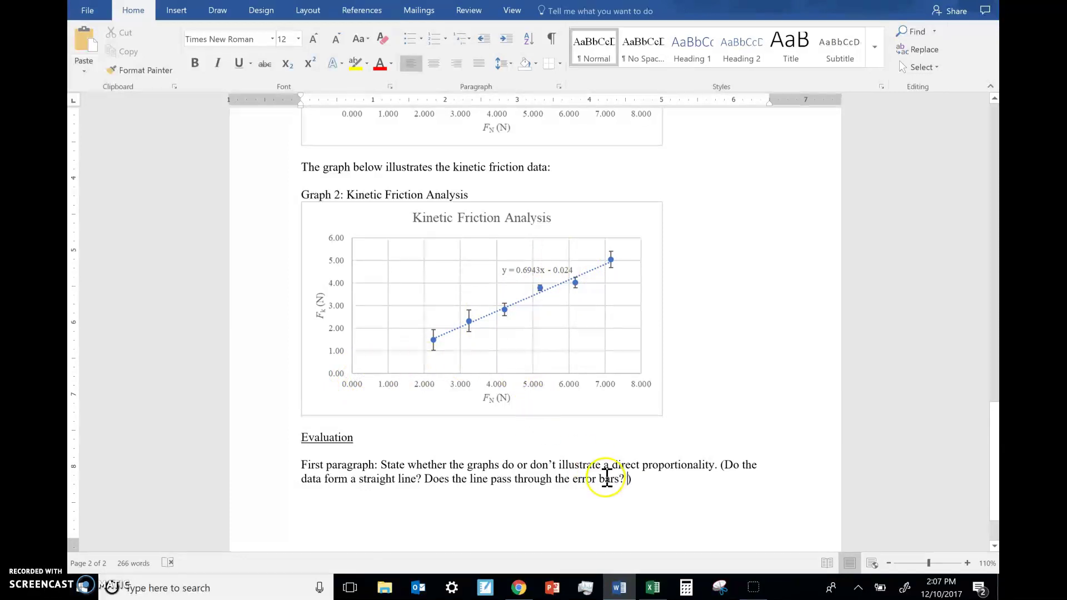
type("oes the line go through the")
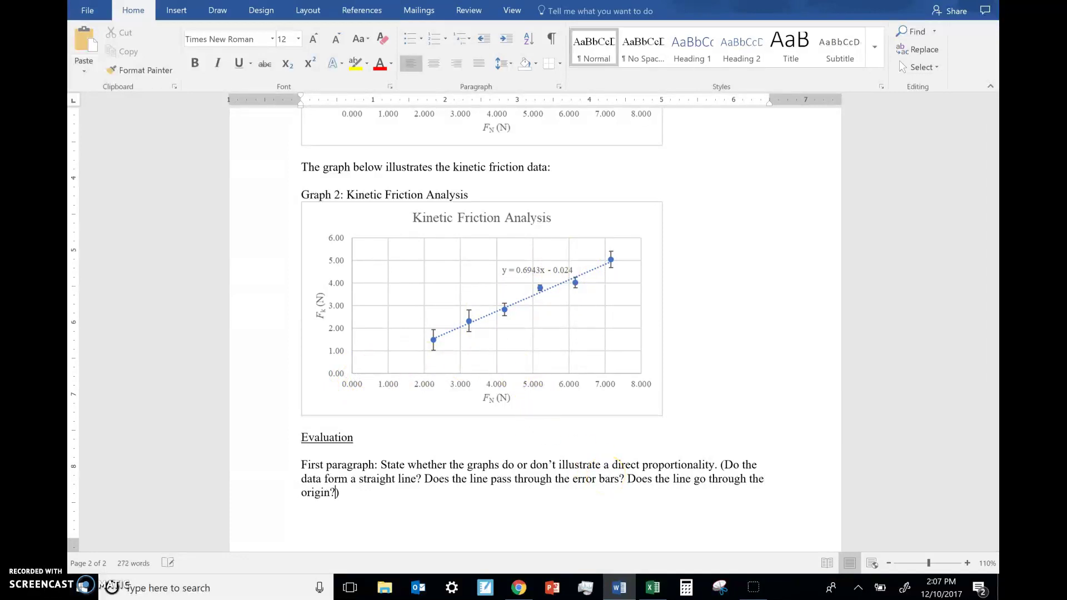
Step: Draw a straight line on the Static Friction graph from the origin to the top-right data point
scroll(607, 475, "up", 3)
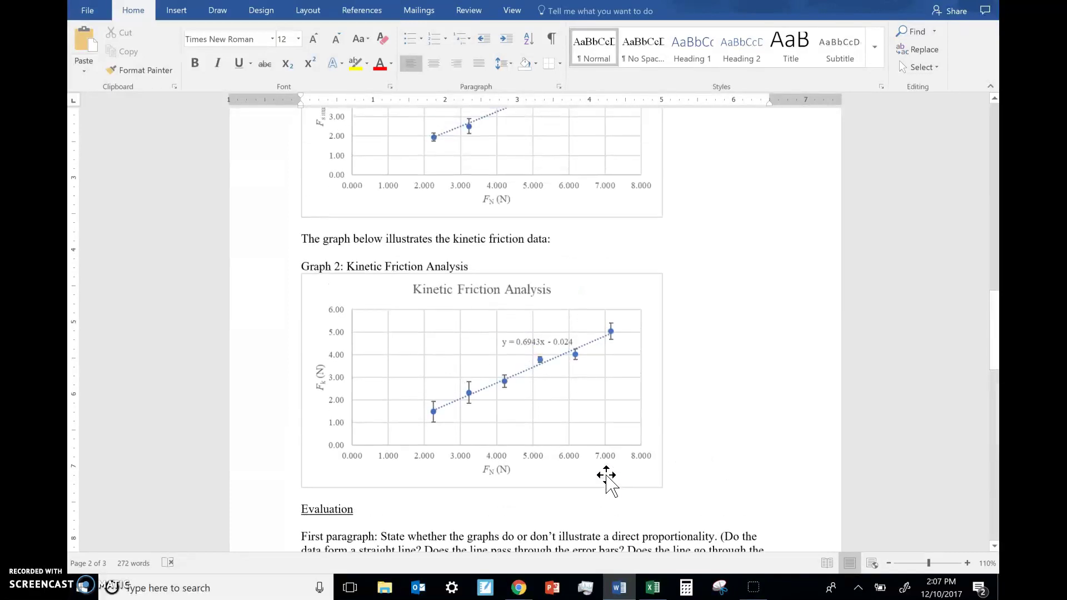
left_click(554, 378)
mouse_move(555, 378)
left_mouse_down()
mouse_move(584, 374)
mouse_move(560, 365)
mouse_move(553, 381)
mouse_move(571, 378)
left_mouse_up()
scroll(571, 376, "up", 3)
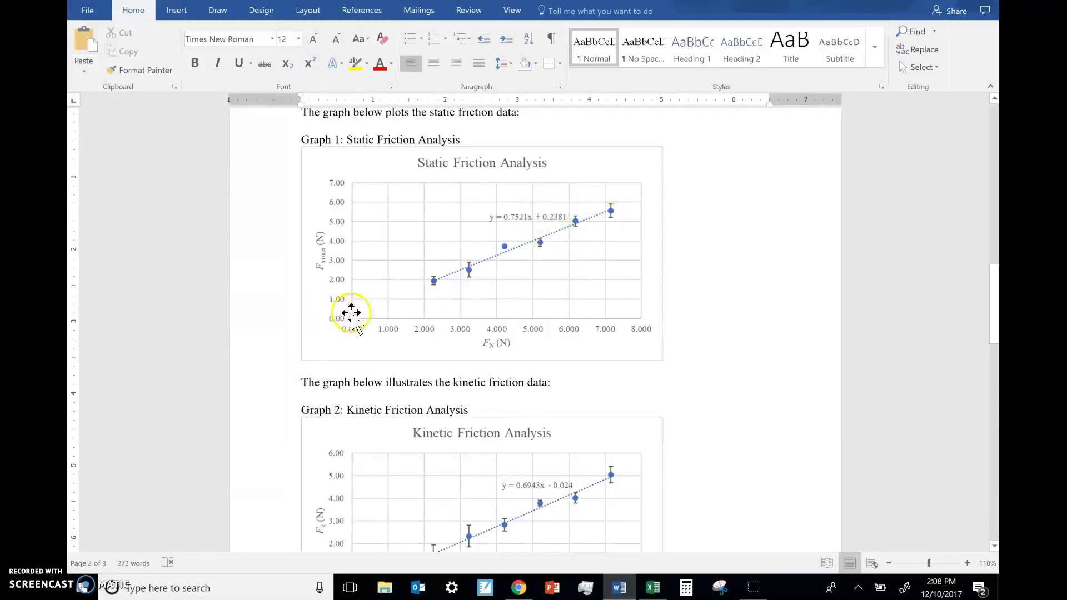
left_click(177, 10)
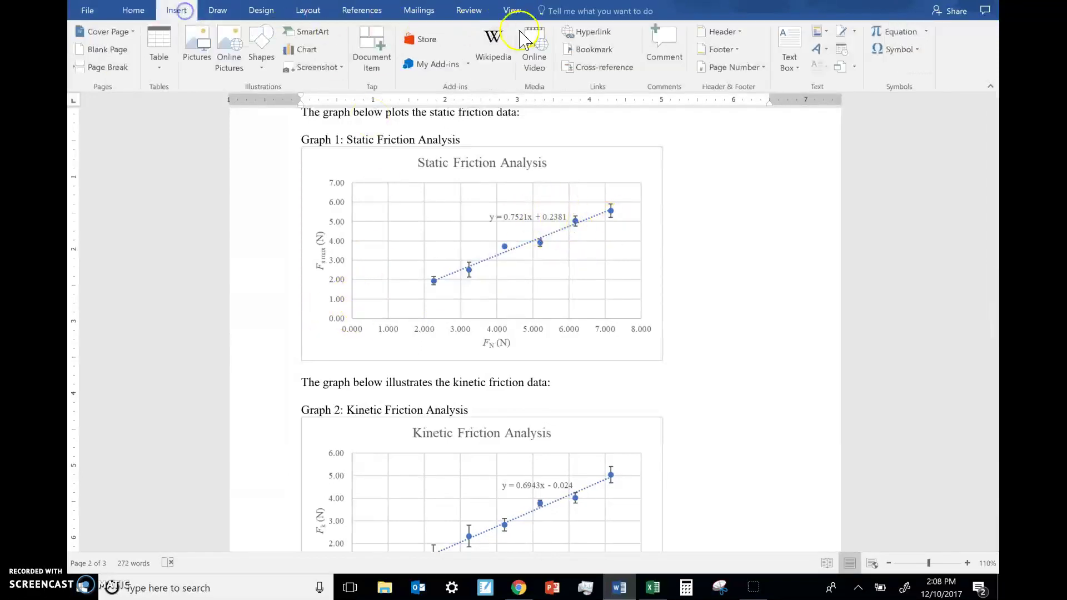
left_click(262, 46)
left_click(265, 114)
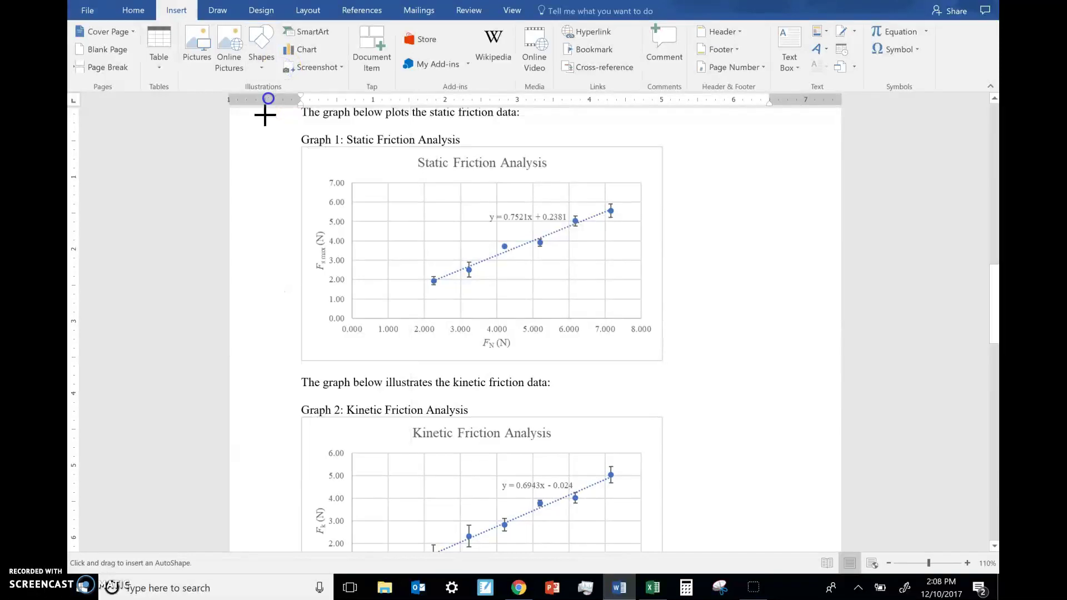
left_click_drag(350, 318, 590, 229)
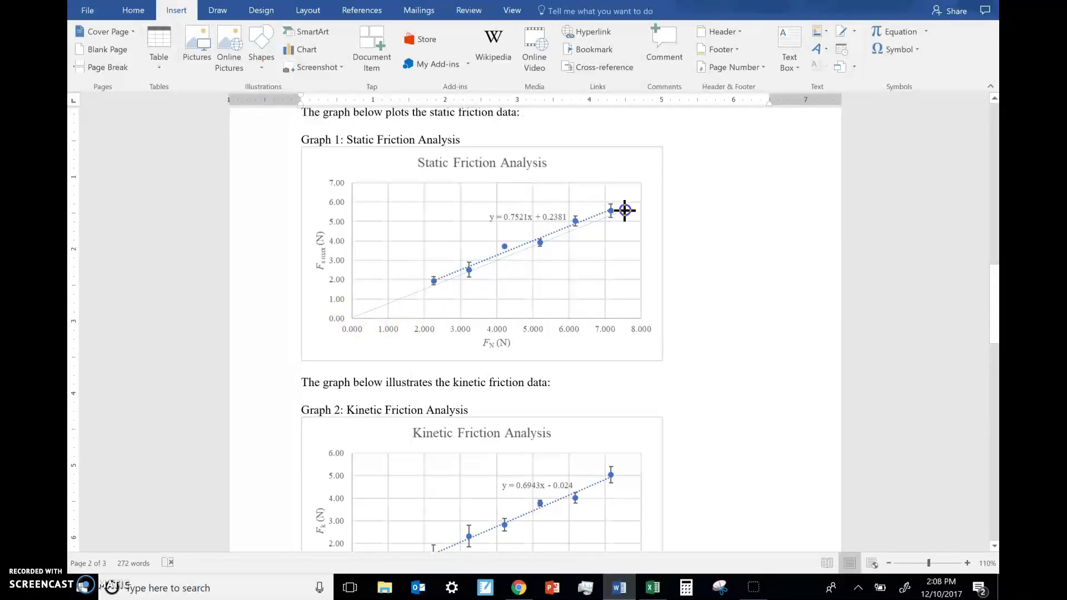
left_click_drag(625, 210, 625, 209)
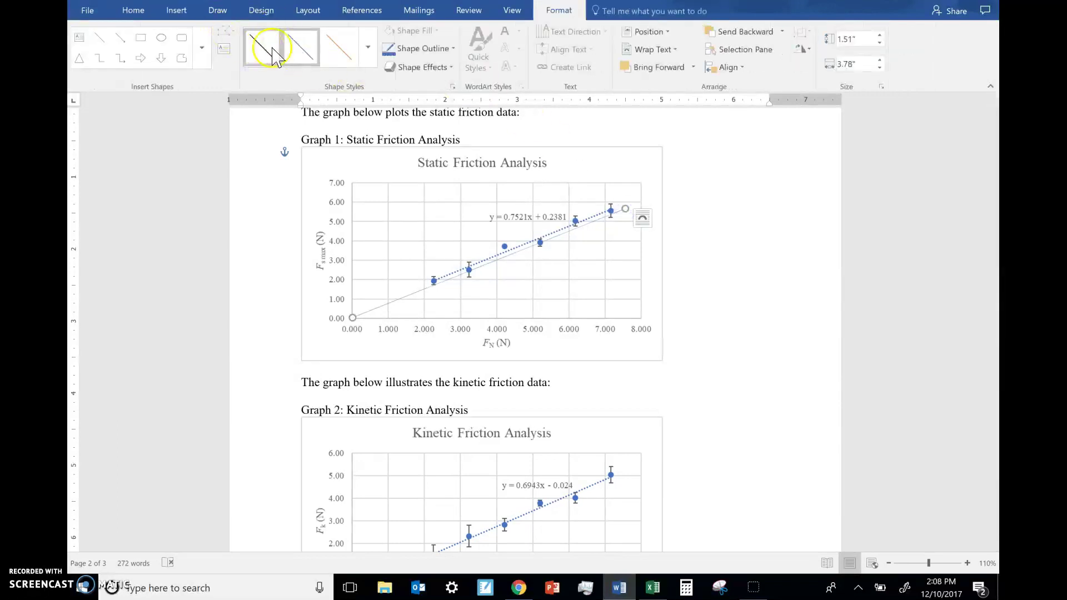
left_click(100, 38)
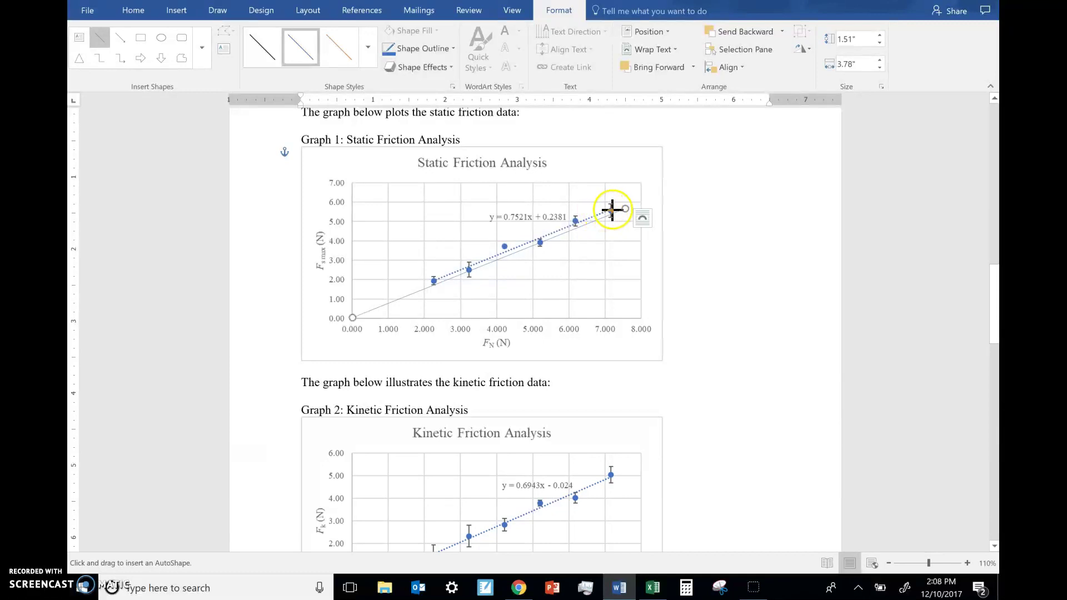
left_click_drag(612, 209, 336, 306)
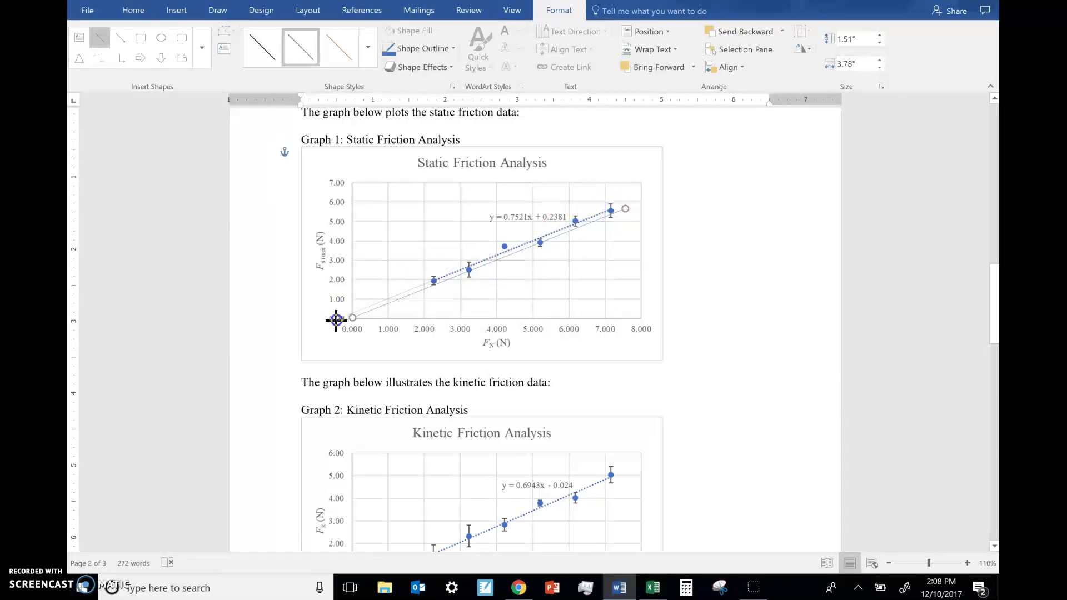
left_click(747, 268)
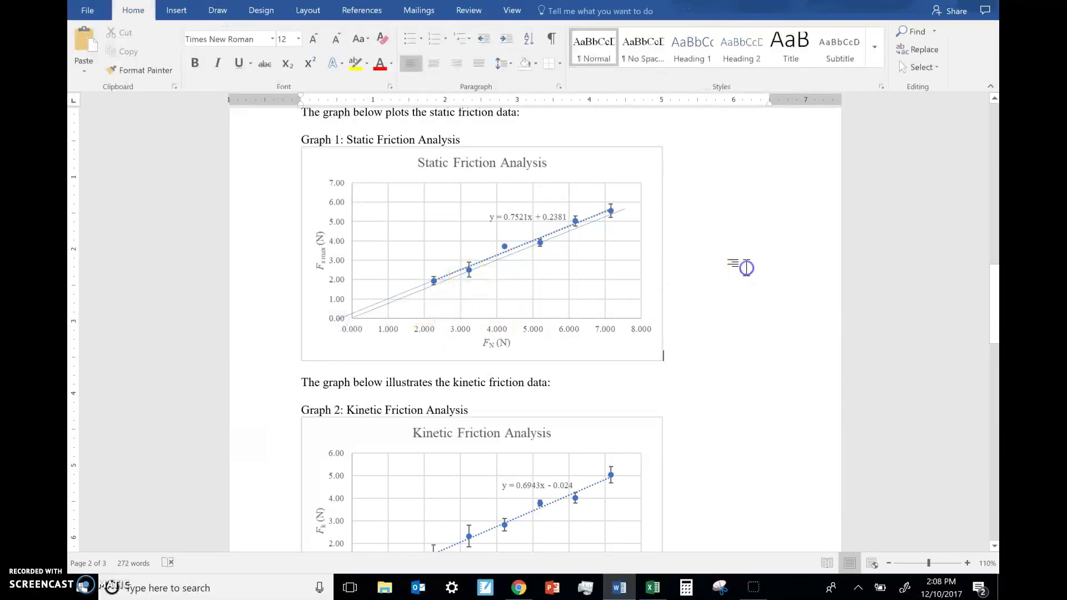
Step: Delete the thin stray line drawn across the Static Friction graph
left_click(407, 291)
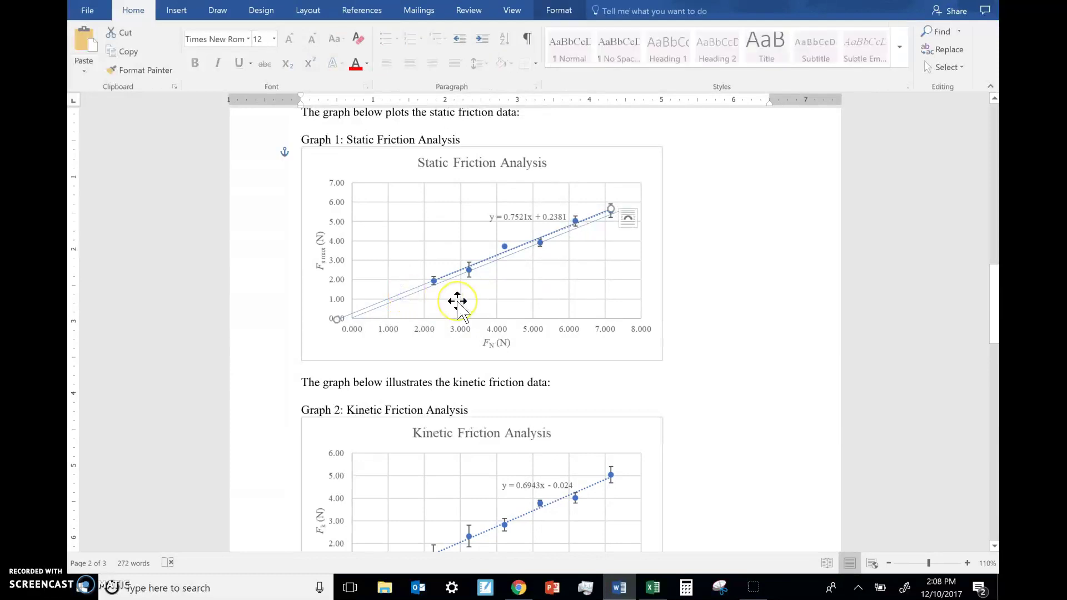
left_click(458, 301)
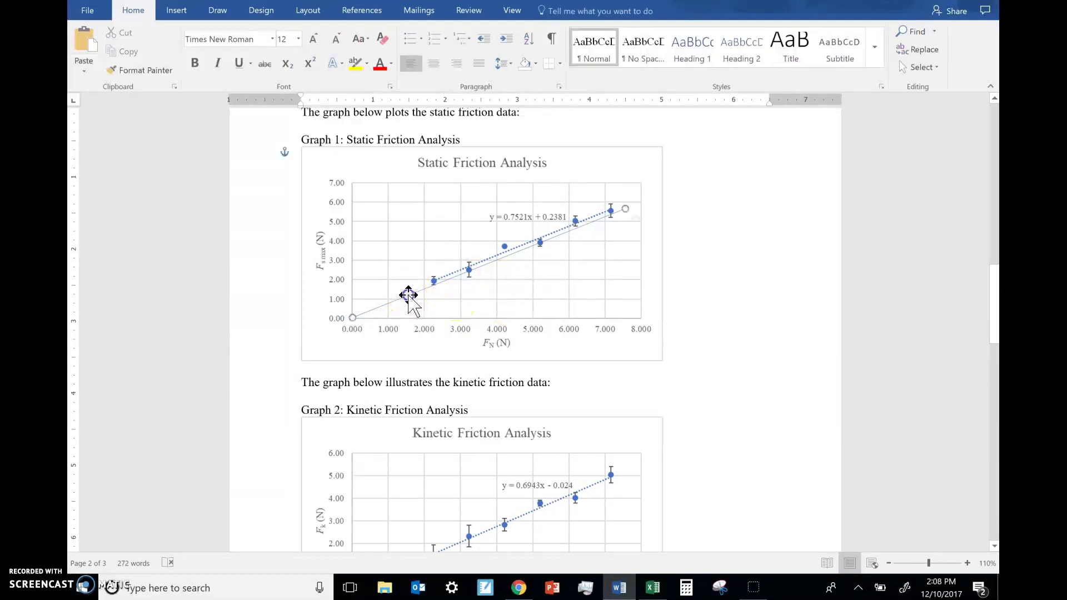
left_click(469, 265)
key("Delete")
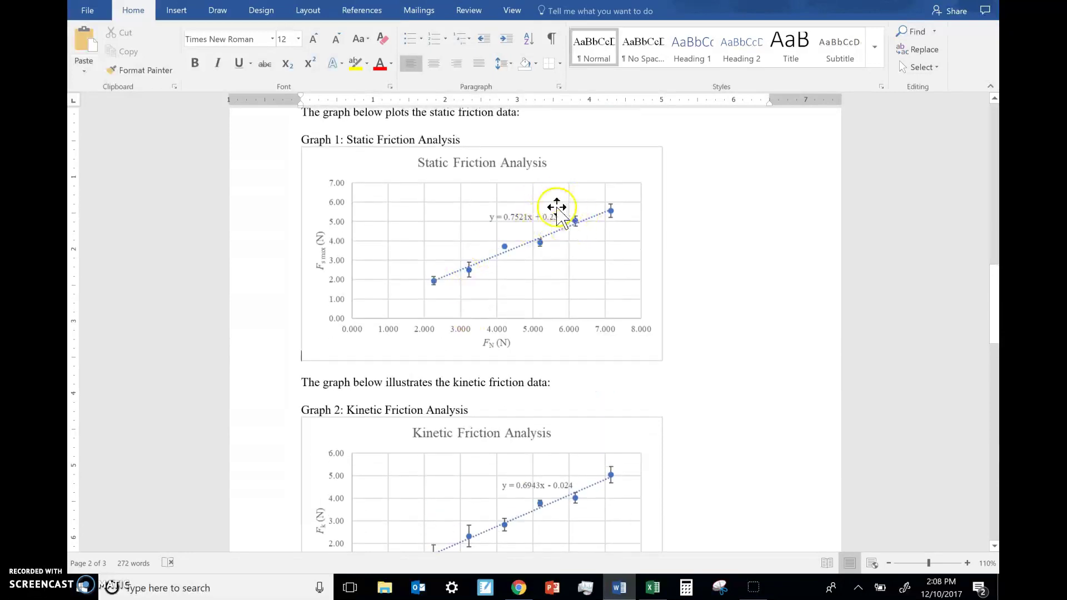
Step: Insert a blank paragraph right after the Evaluation section's first-paragraph prompt
scroll(531, 358, "down", 3)
scroll(356, 334, "up", 2)
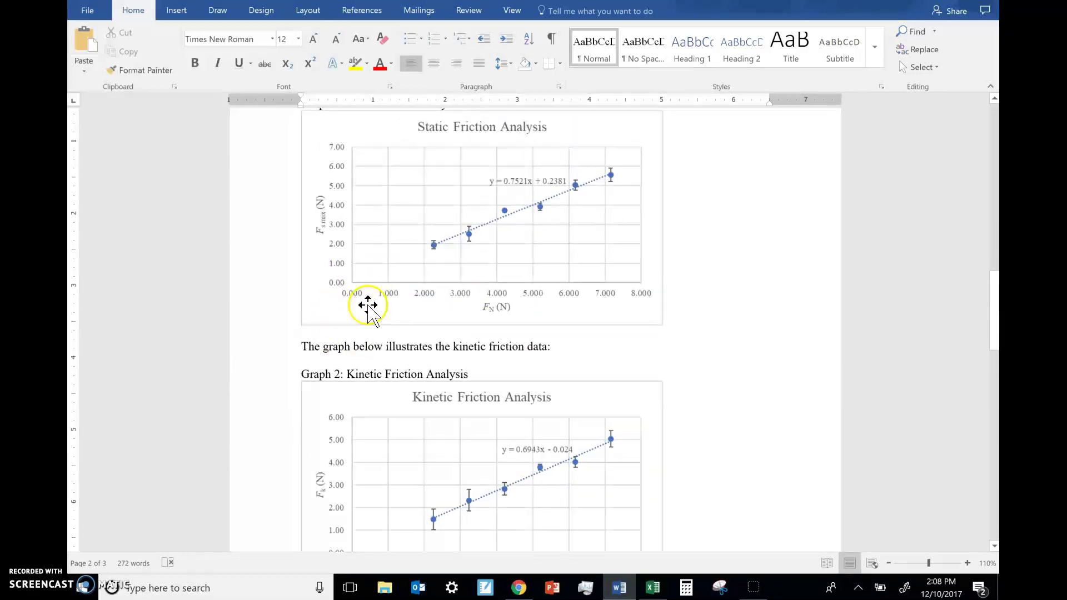
scroll(371, 360, "down", 5)
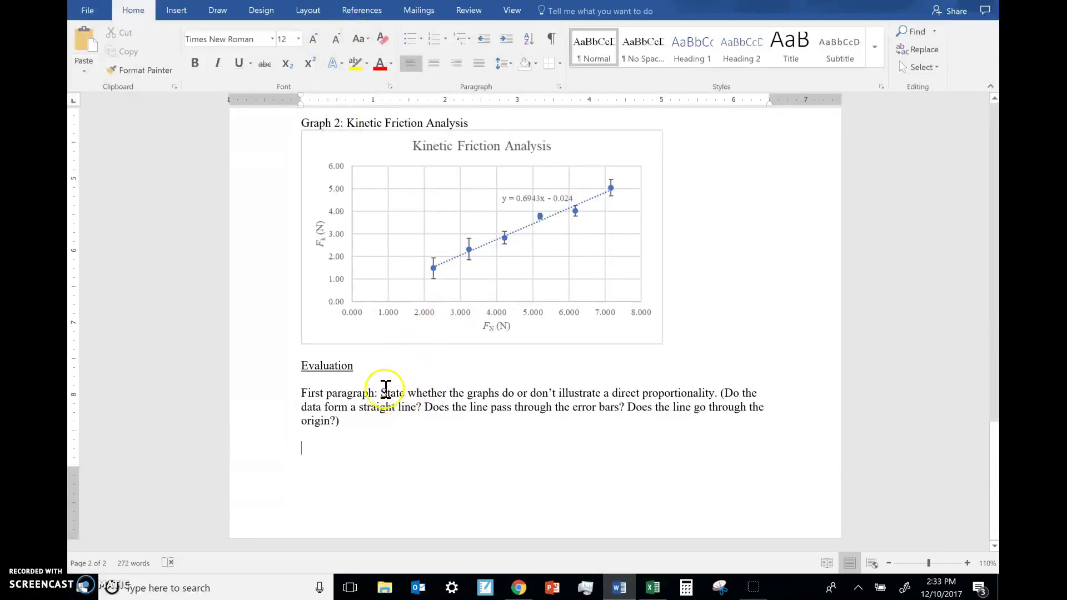
left_click_drag(381, 393, 348, 424)
scroll(414, 281, "up", 1)
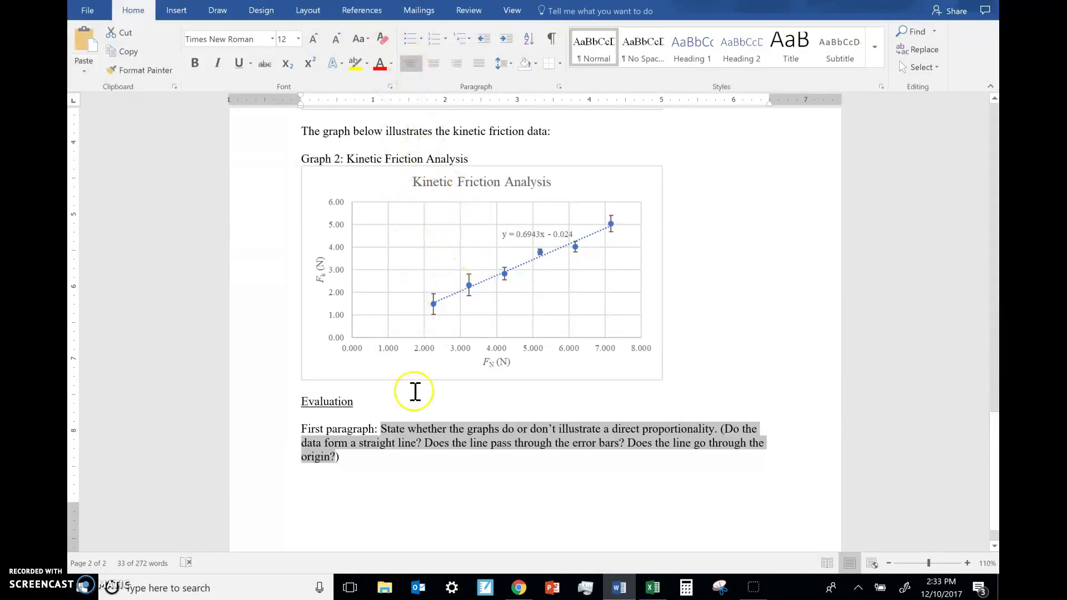
left_click(390, 457)
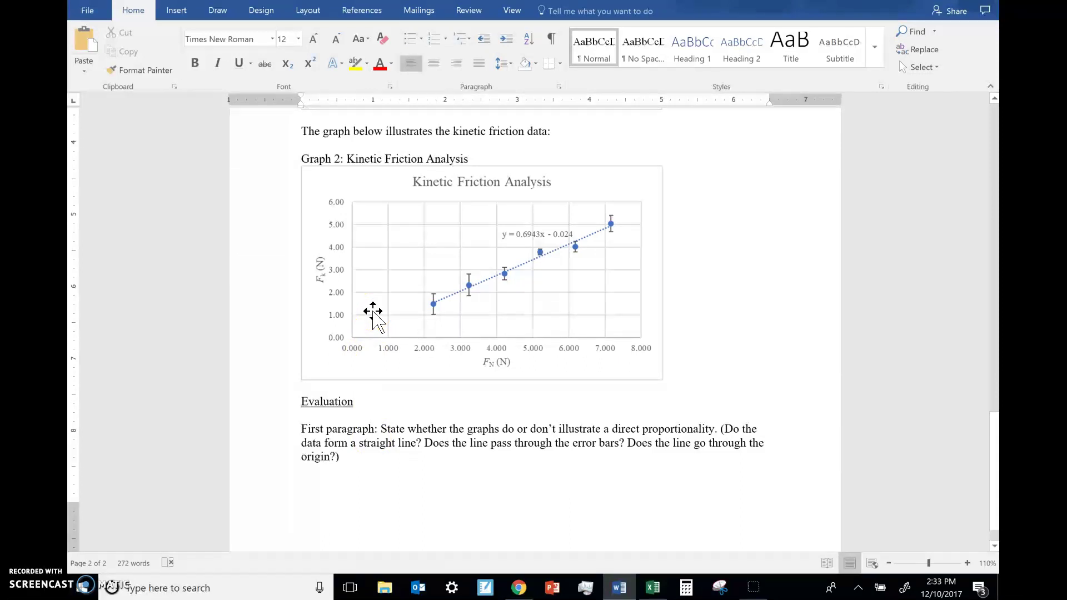
key("Return")
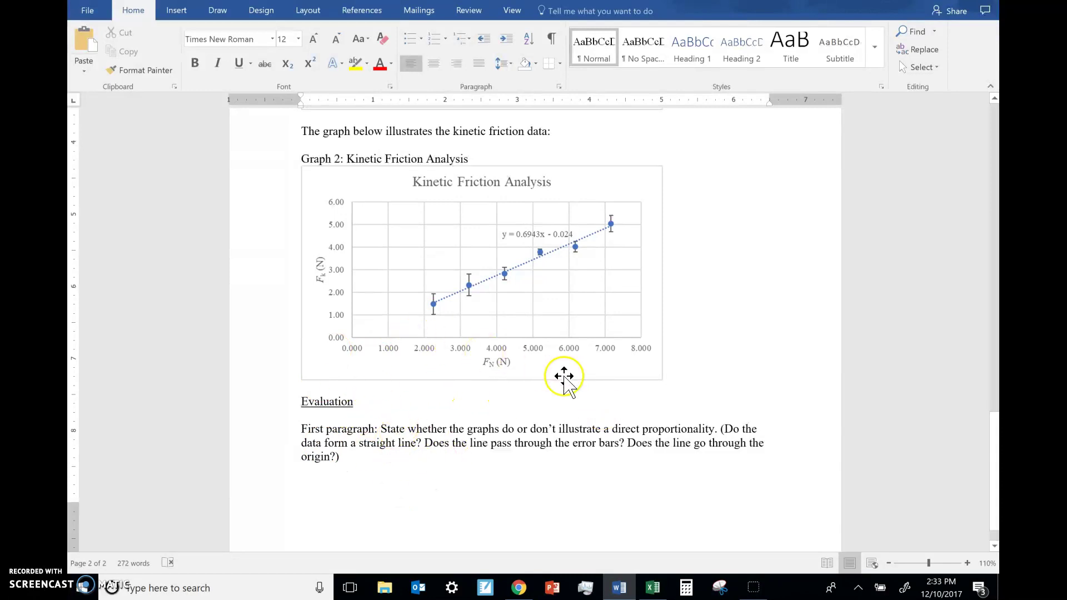
scroll(546, 443, "down", 1)
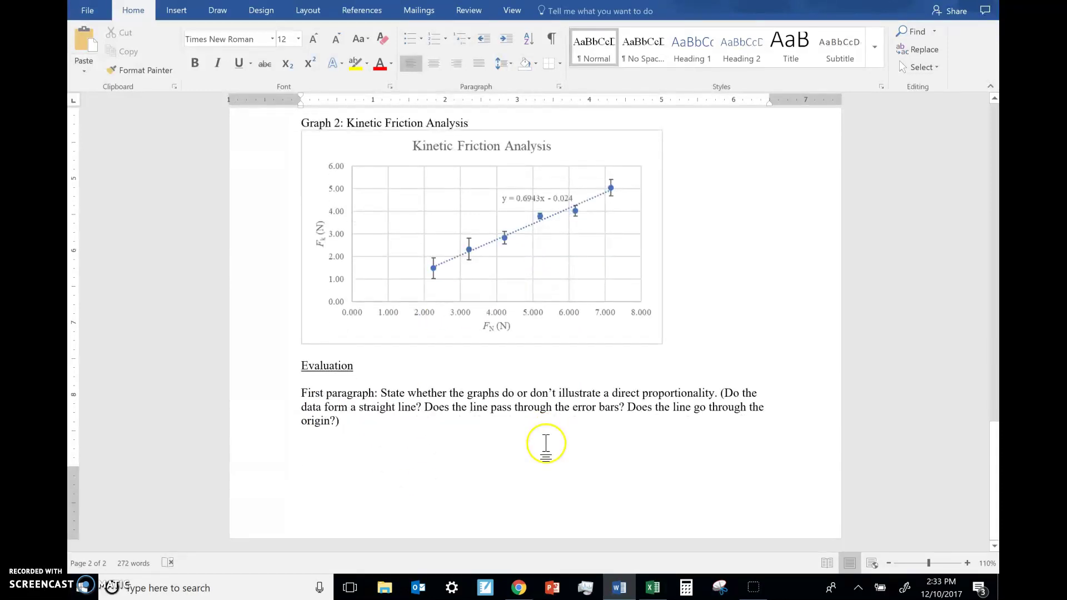
Step: Type the second-paragraph prompt about what the slope equals, adding 'briefly' before 'explain'
type("Sec")
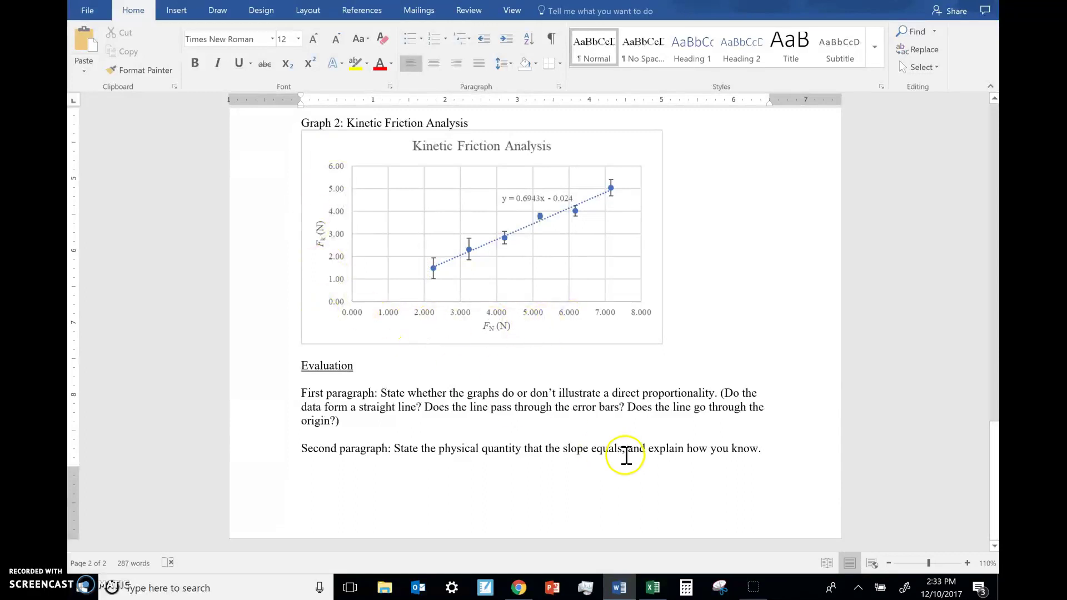
left_click(651, 449)
type("briefly")
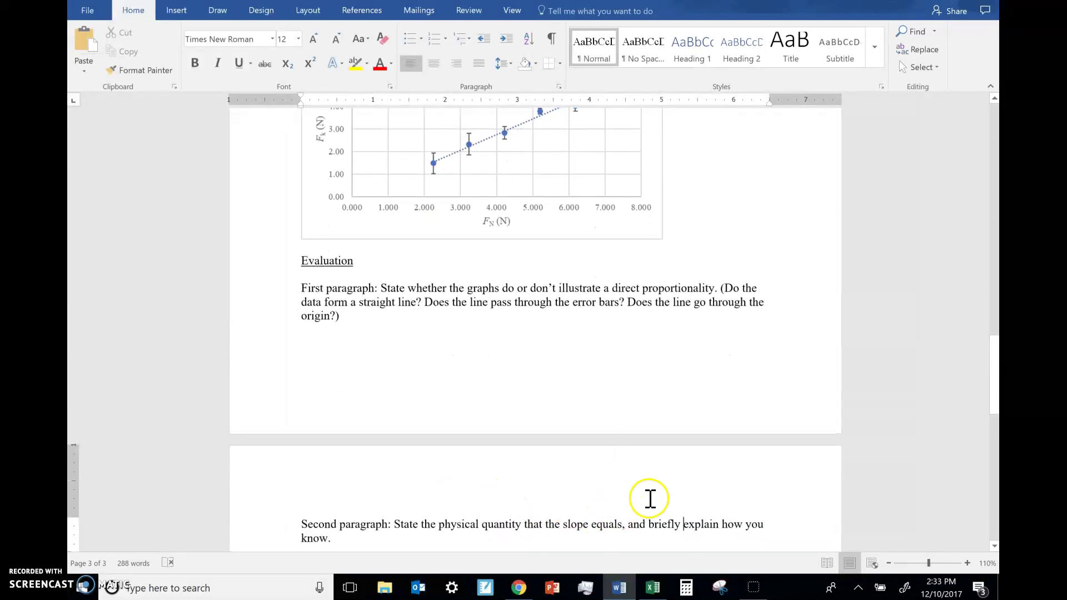
scroll(649, 500, "up", 4)
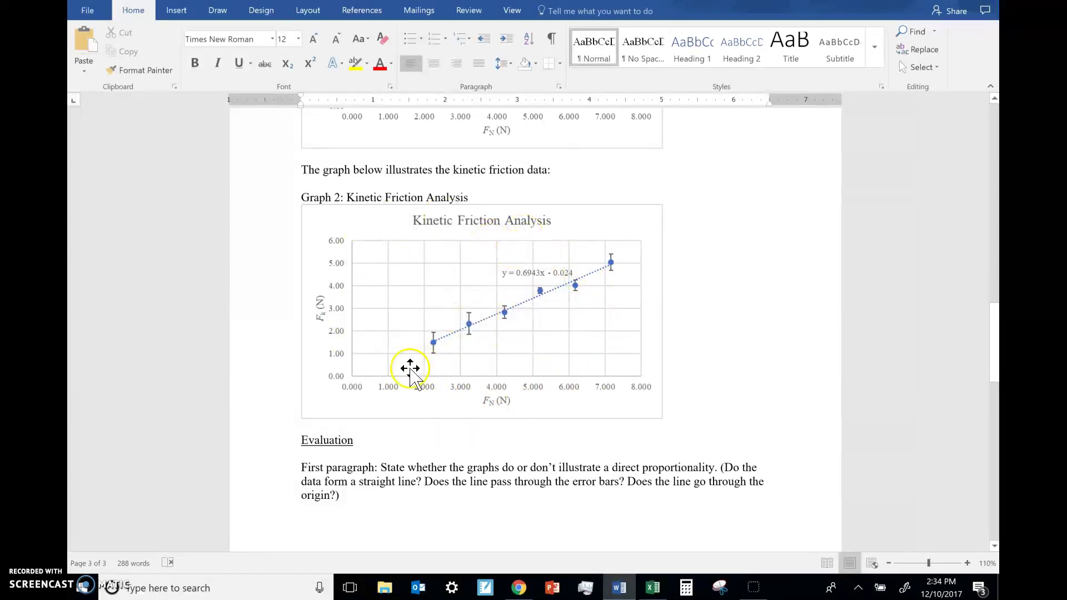
Step: Below the second prompt, insert the equation y = mx, replacing a trial slope equation
scroll(520, 378, "down", 7)
left_click(553, 456)
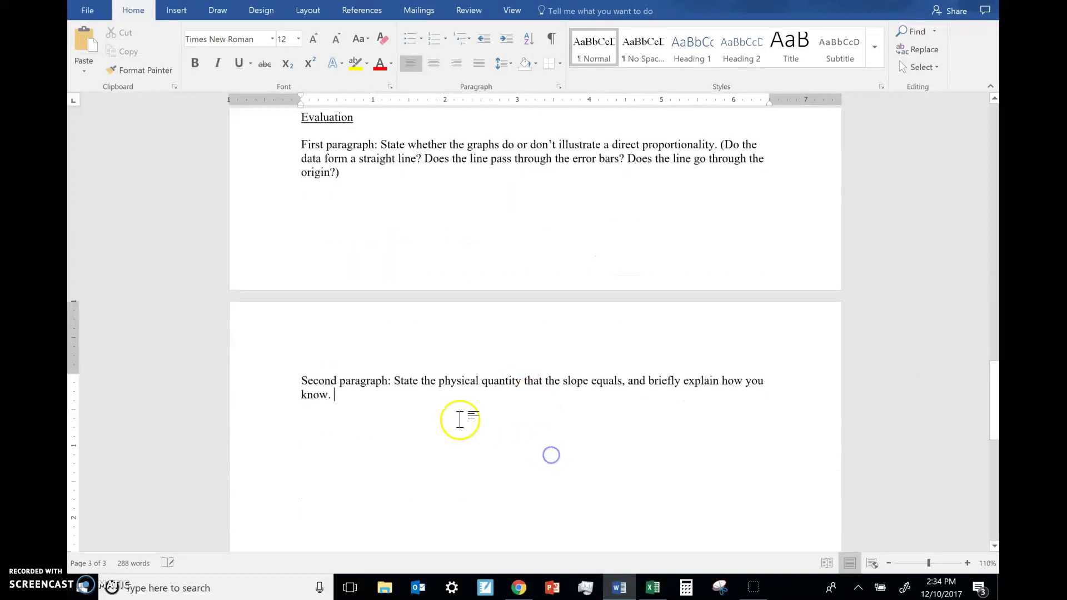
left_click(323, 403)
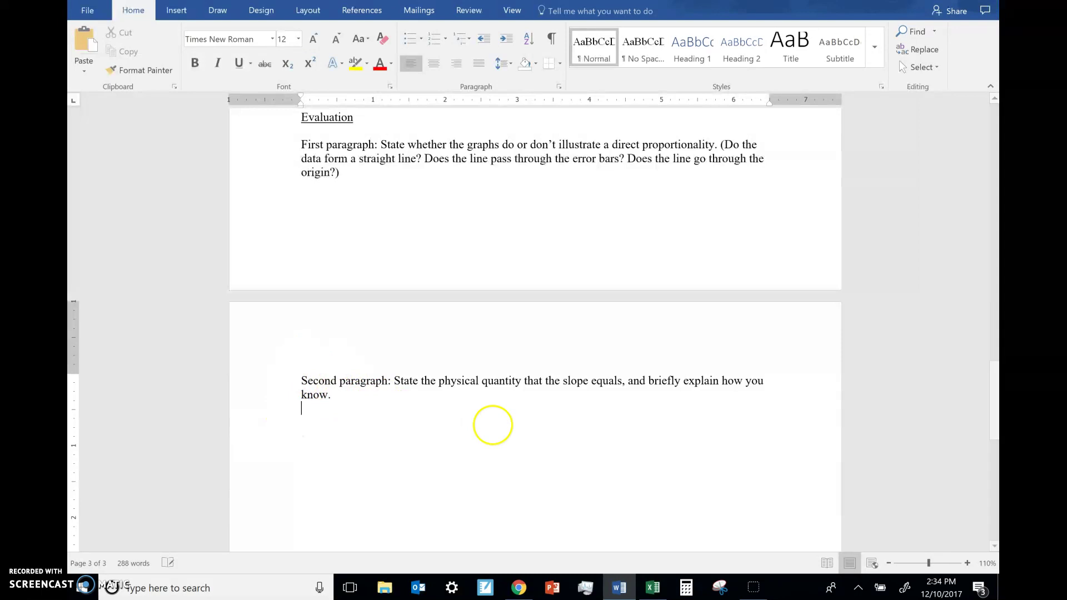
key("alt+equal")
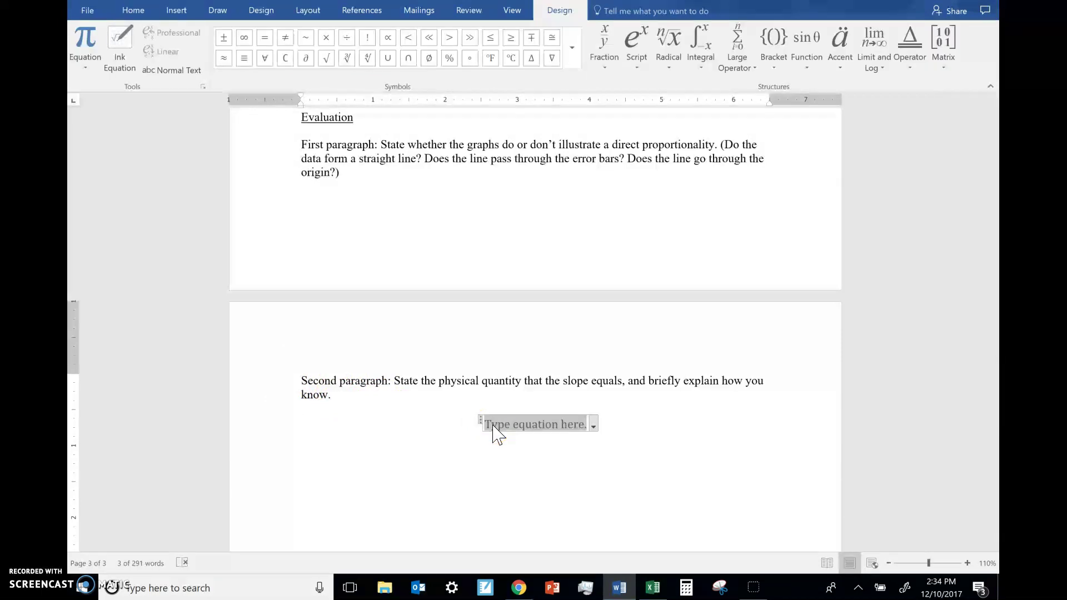
type("m=y/x ")
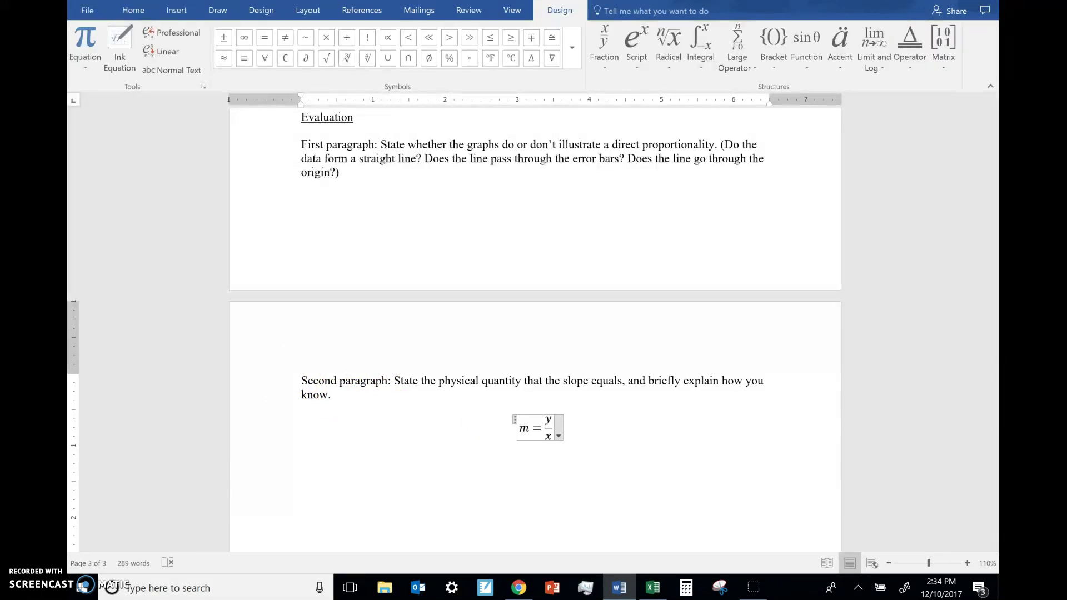
type("\\in")
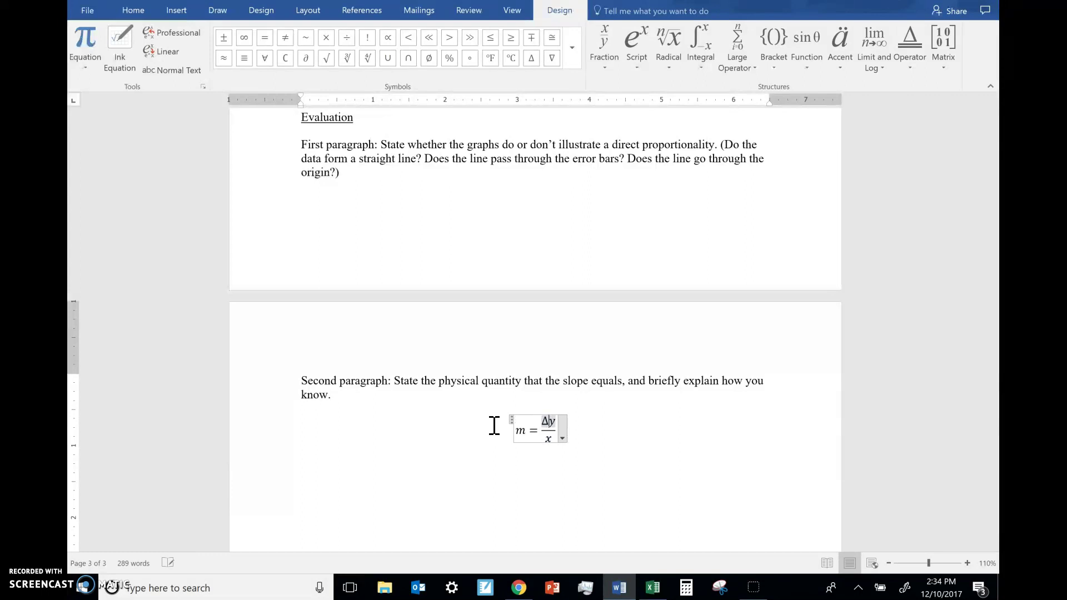
key("Left")
type("\\i")
key("ctrl+a")
key("BackSpace")
type("y=m")
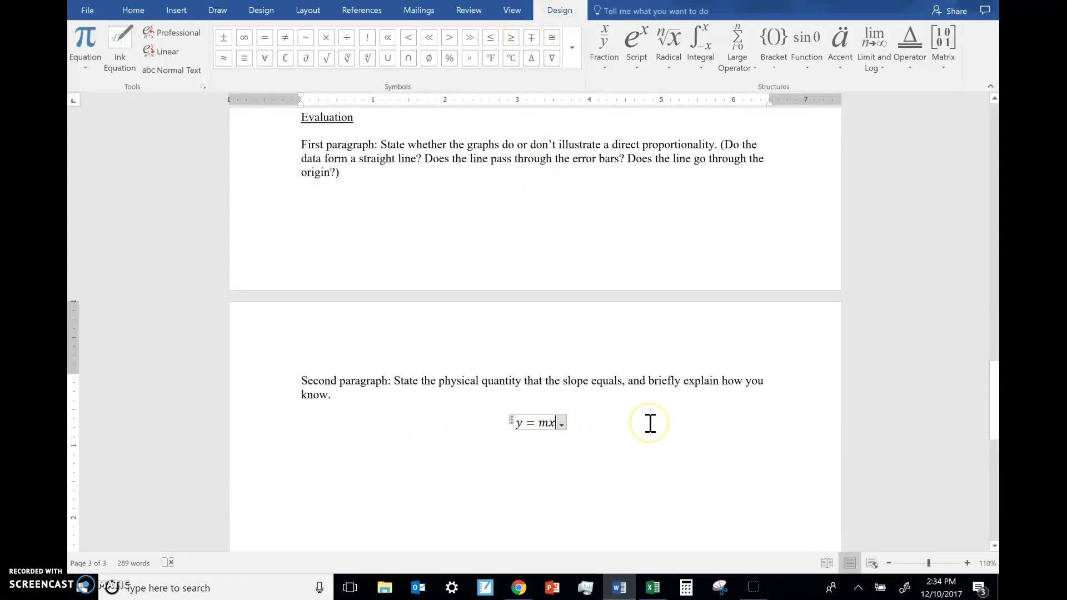
key("Return")
Step: Add the equations Ff = mFN, Ff/FN = m and μ = m on successive lines
key("alt+equal")
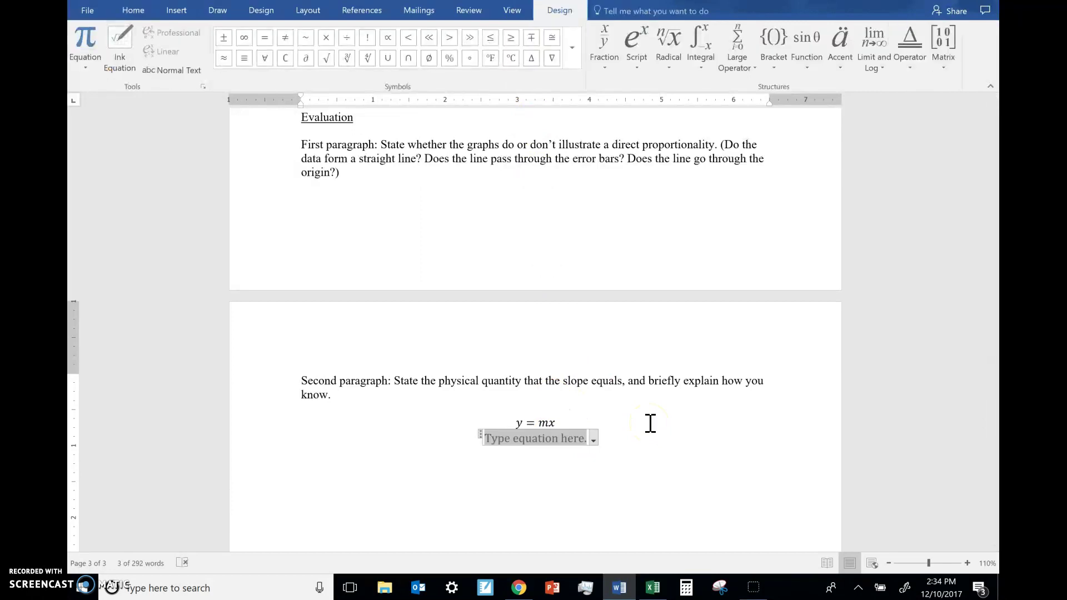
type("Ff = m")
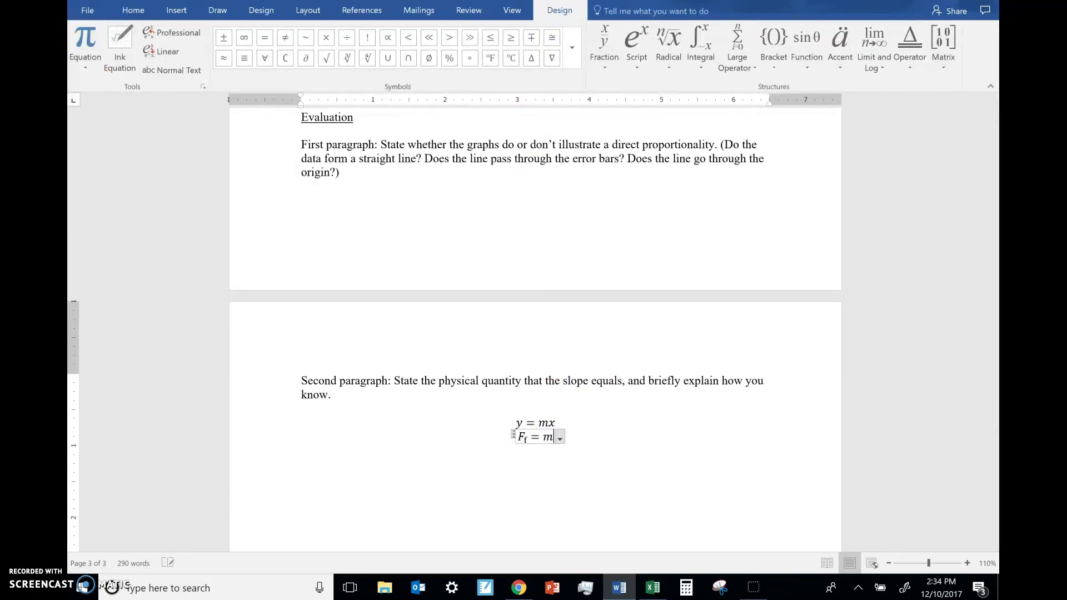
type("_f=mF_N")
key("Return")
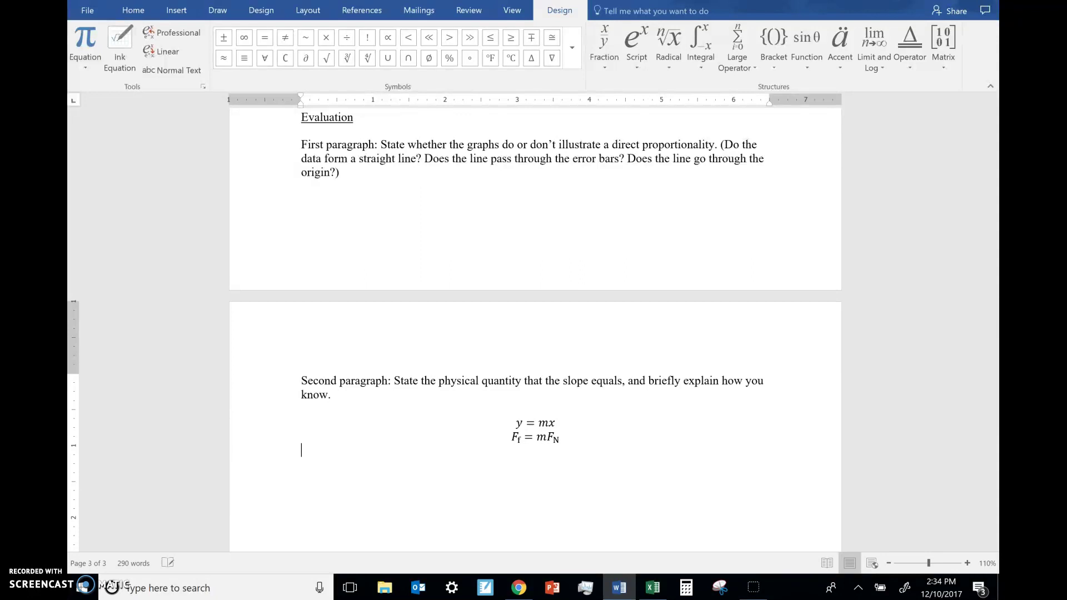
key("alt+equal")
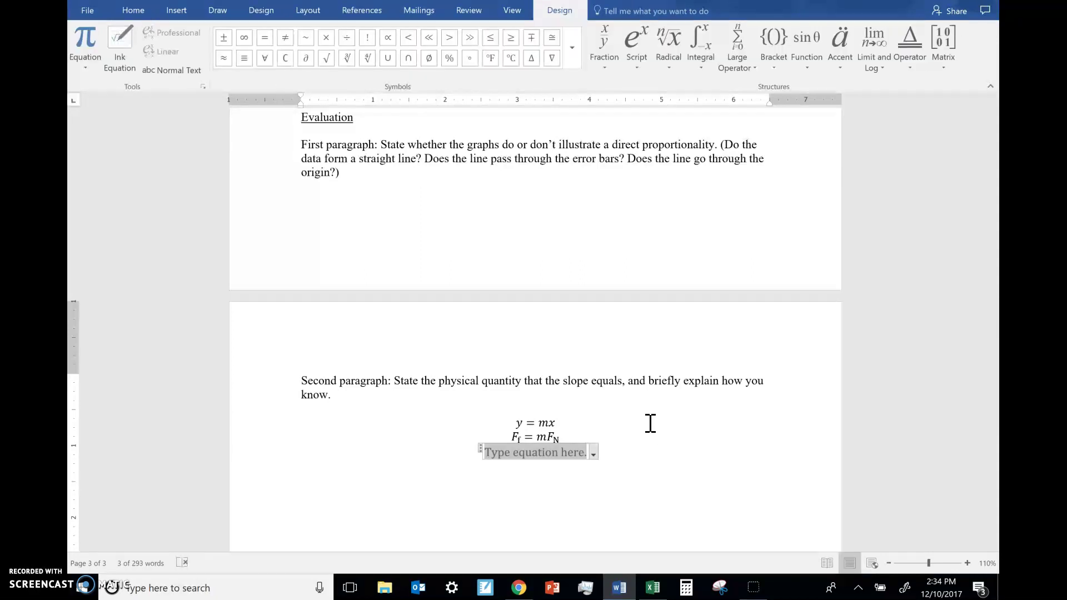
type("F_")
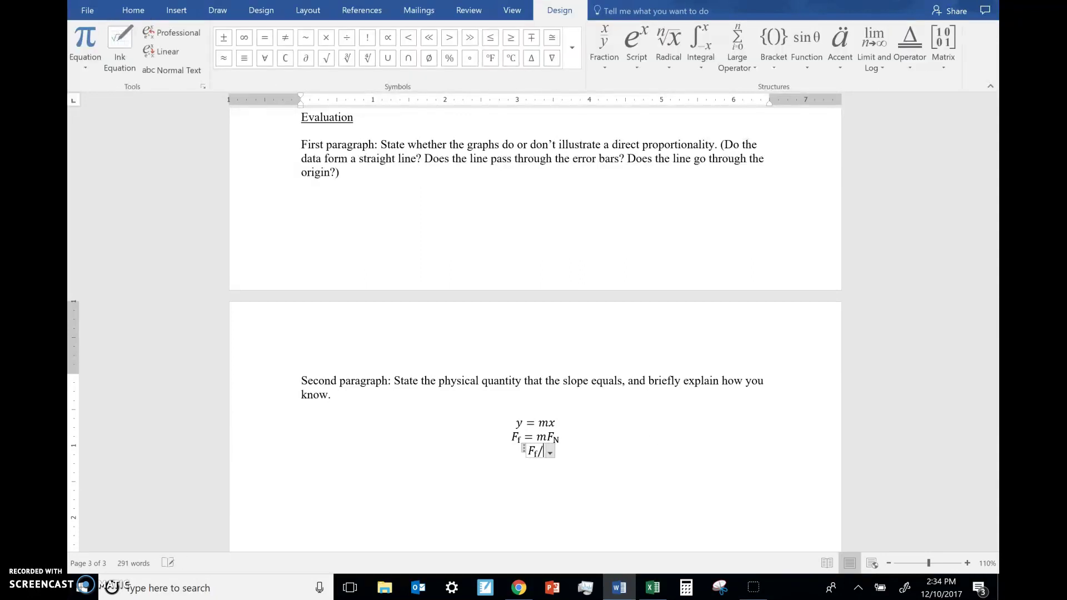
type("f/F_N=m")
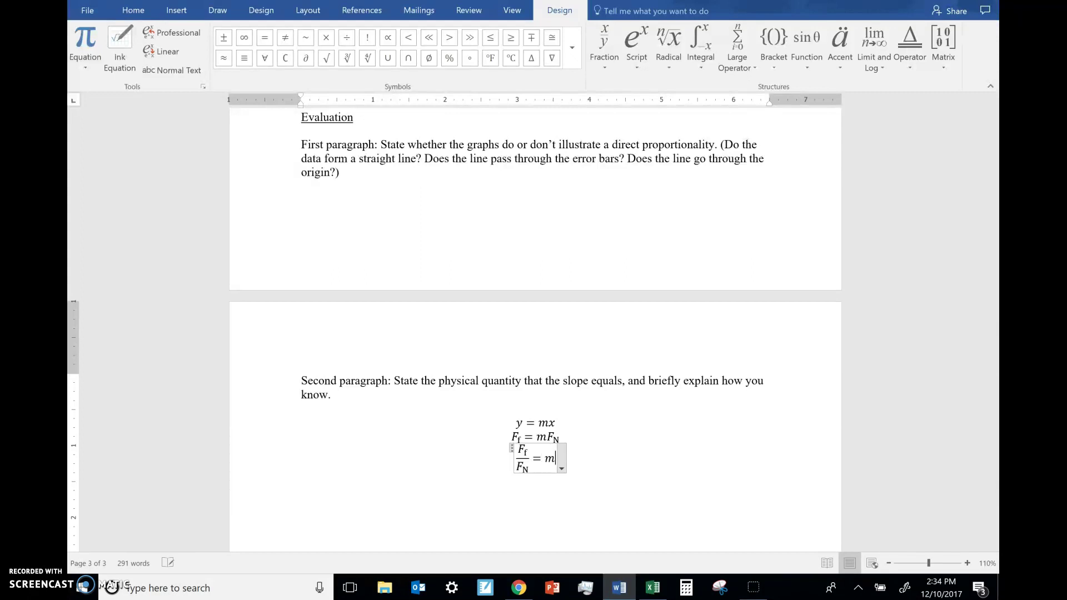
left_click(304, 479)
key("alt+equal")
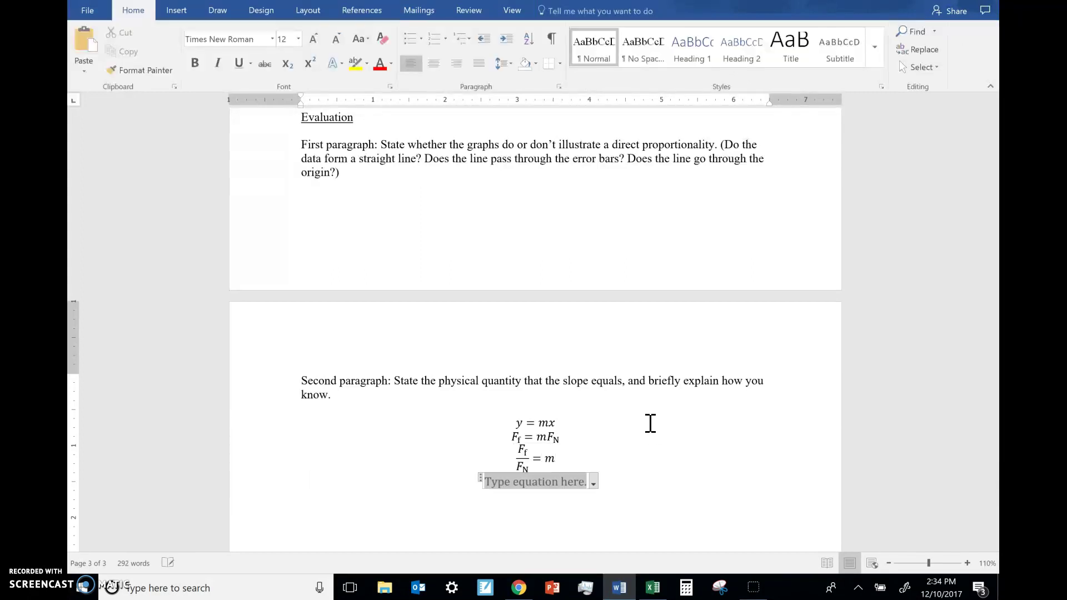
type("\\mu")
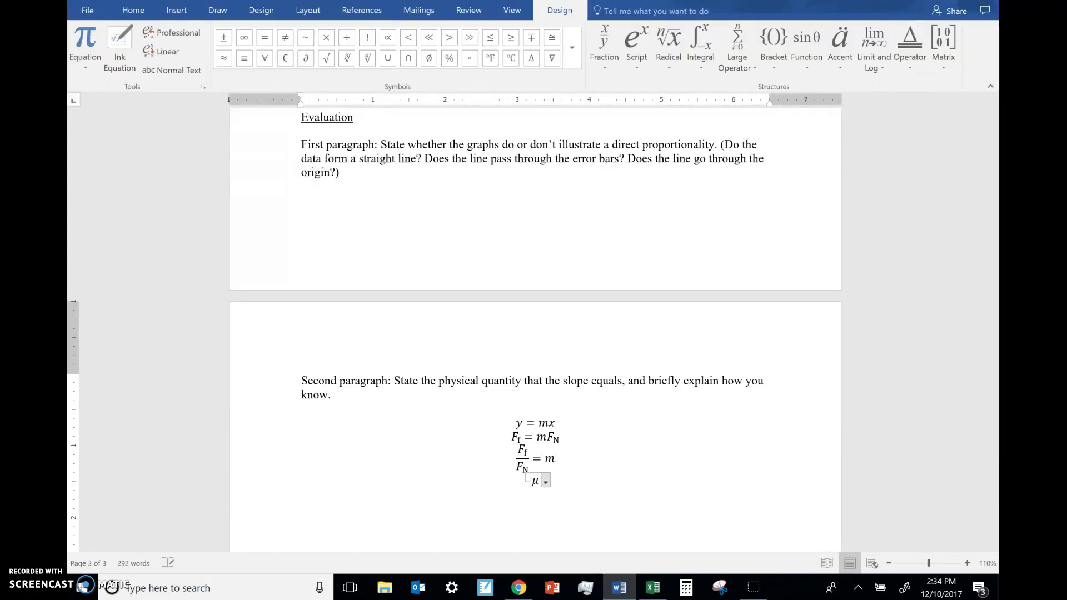
key("Right")
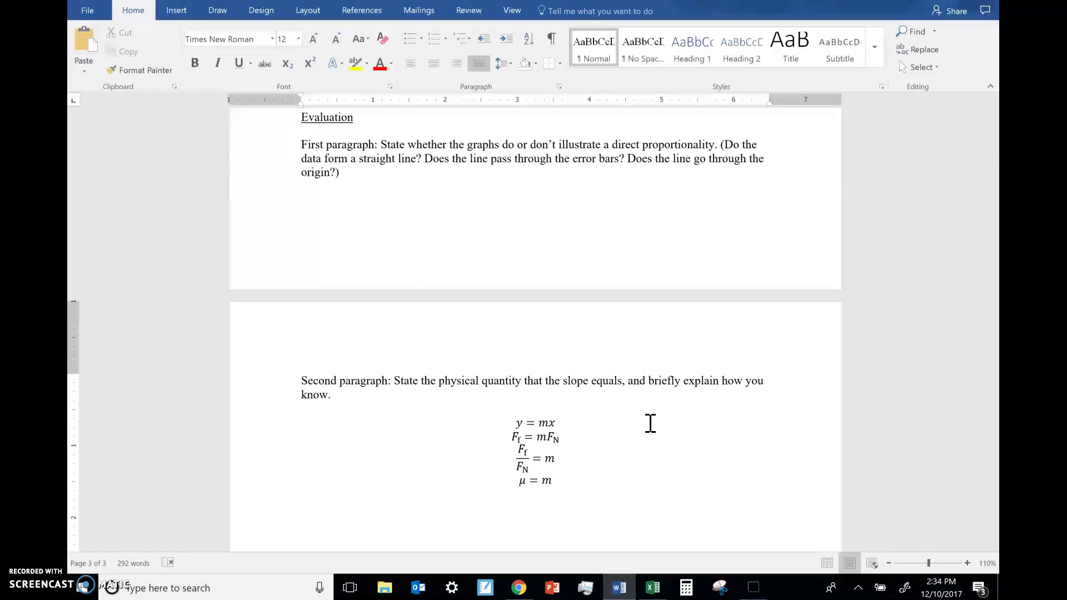
left_click_drag(554, 503, 520, 482)
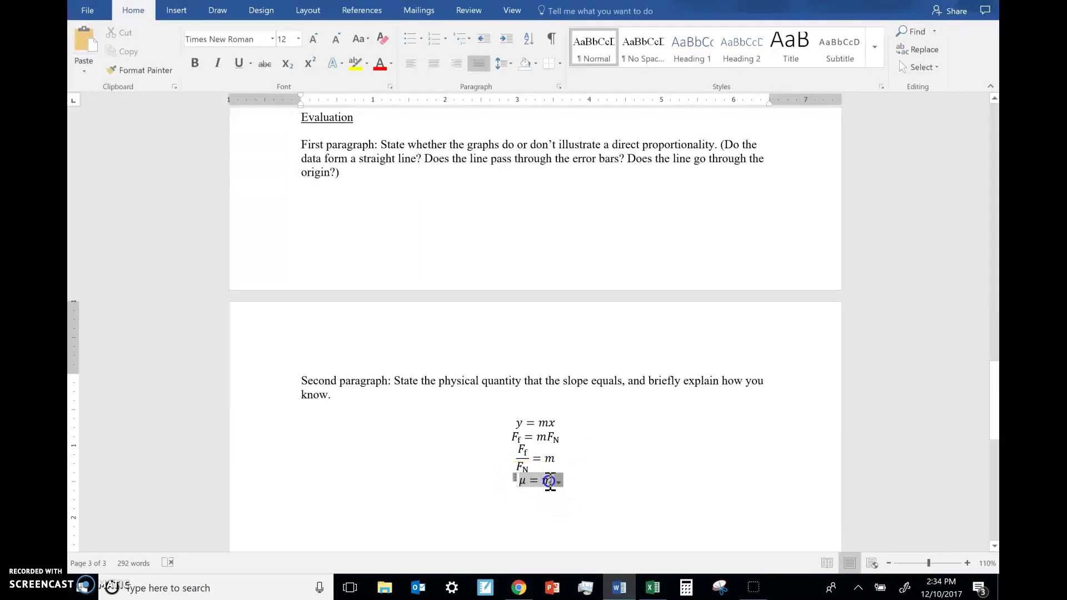
left_click(549, 481)
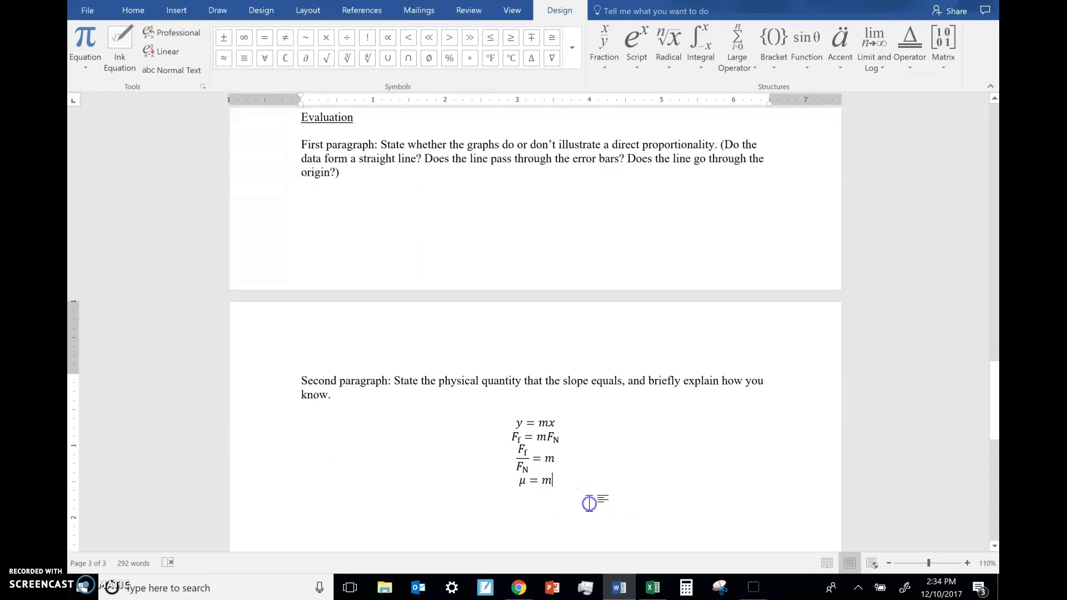
left_click_drag(590, 504, 475, 413)
Step: Delete the four equation lines and the empty line left after the prompt
key("Delete")
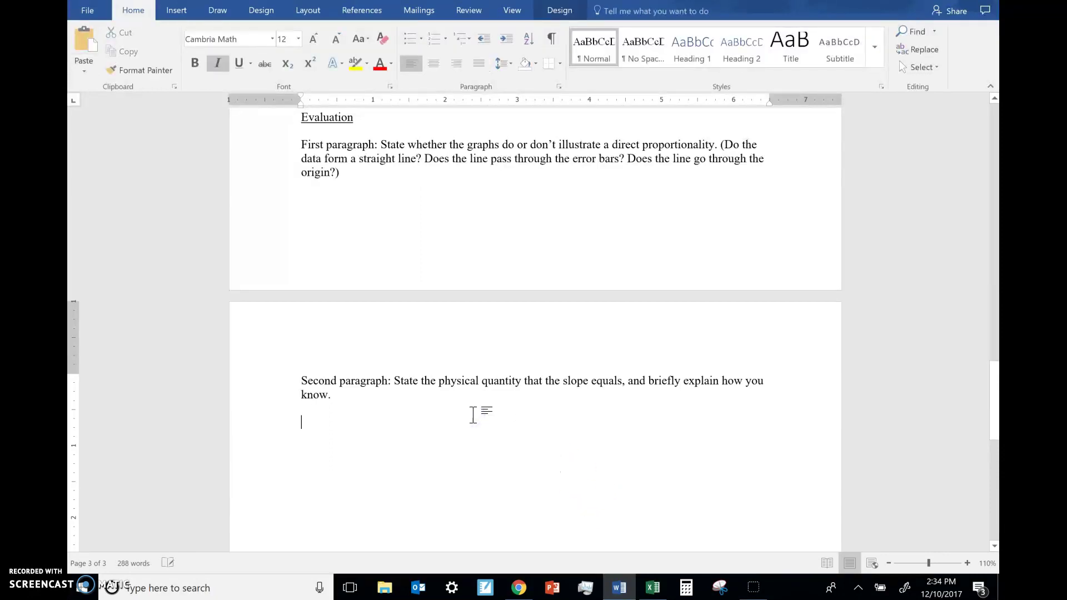
key("BackSpace")
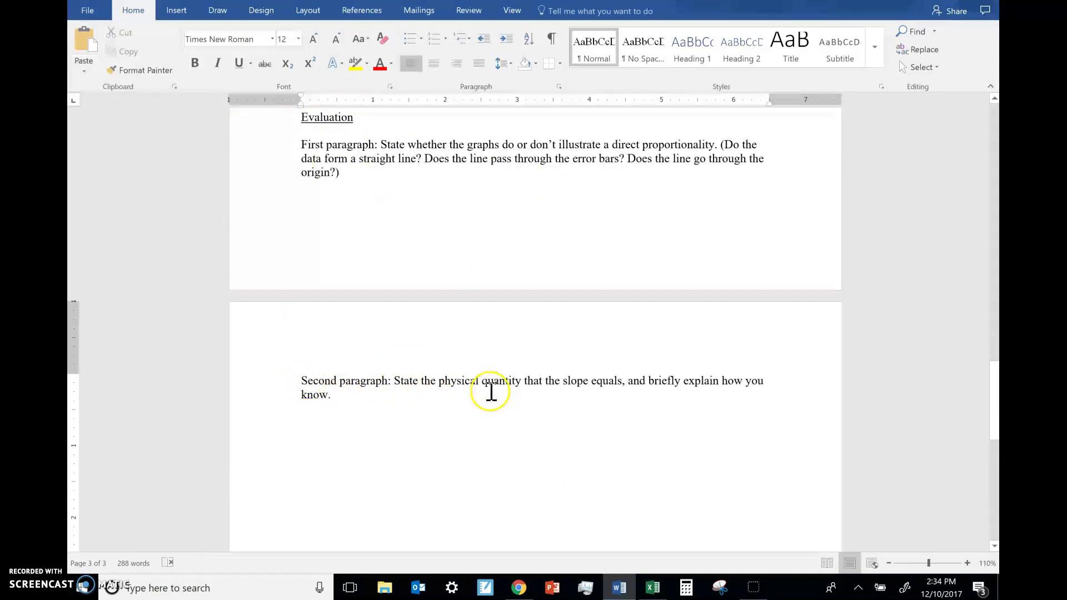
left_click_drag(690, 382, 649, 382)
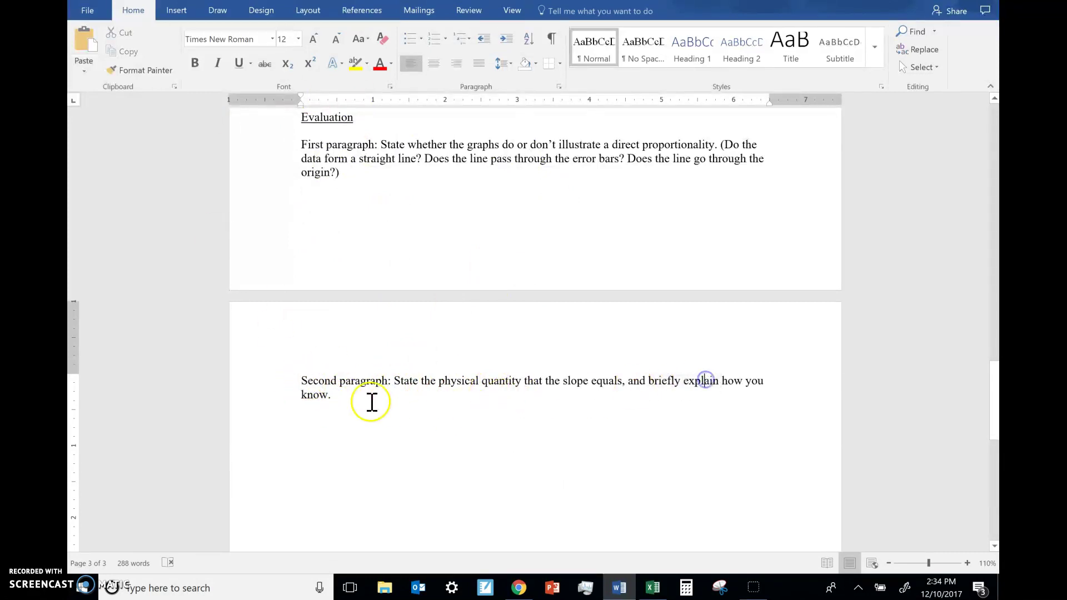
left_click(354, 410)
Step: Type a draft sentence after 'know.' and then delete it again
scroll(543, 377, "up", 6)
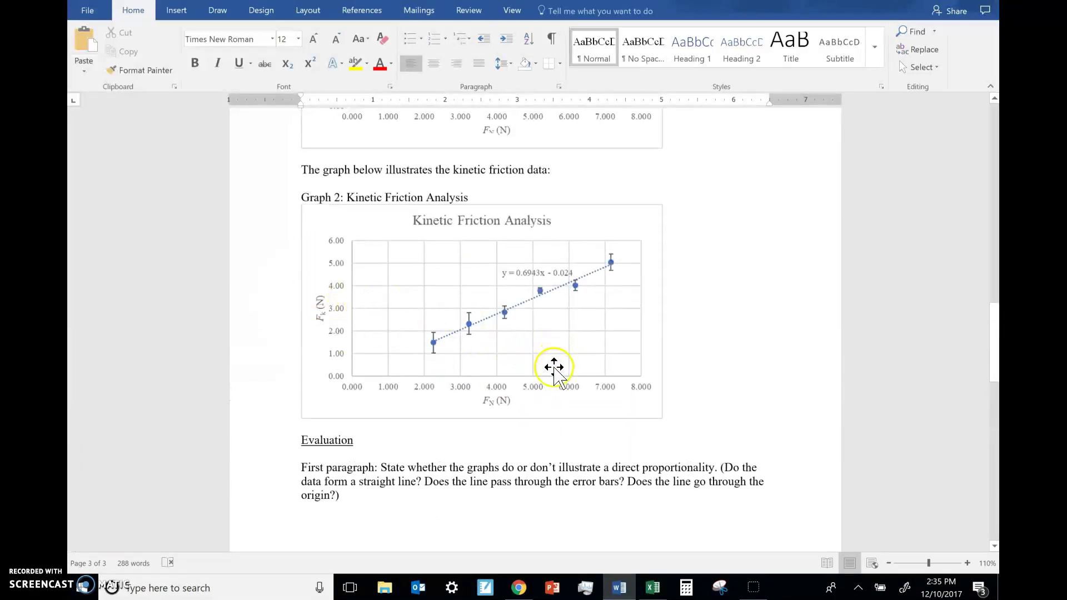
scroll(554, 374, "down", 5)
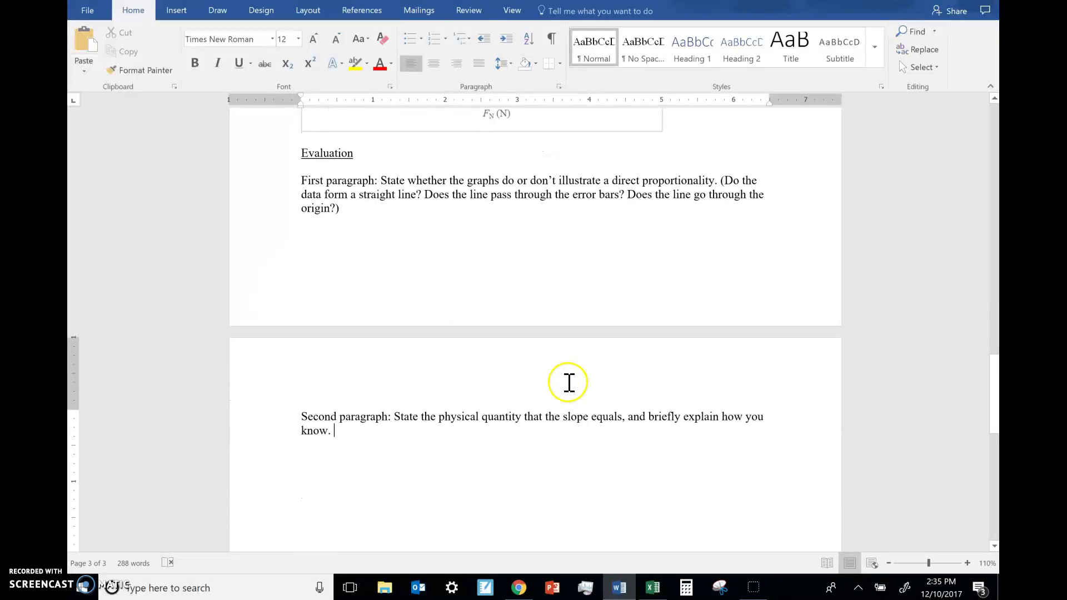
scroll(569, 382, "up", 4)
scroll(393, 353, "down", 5)
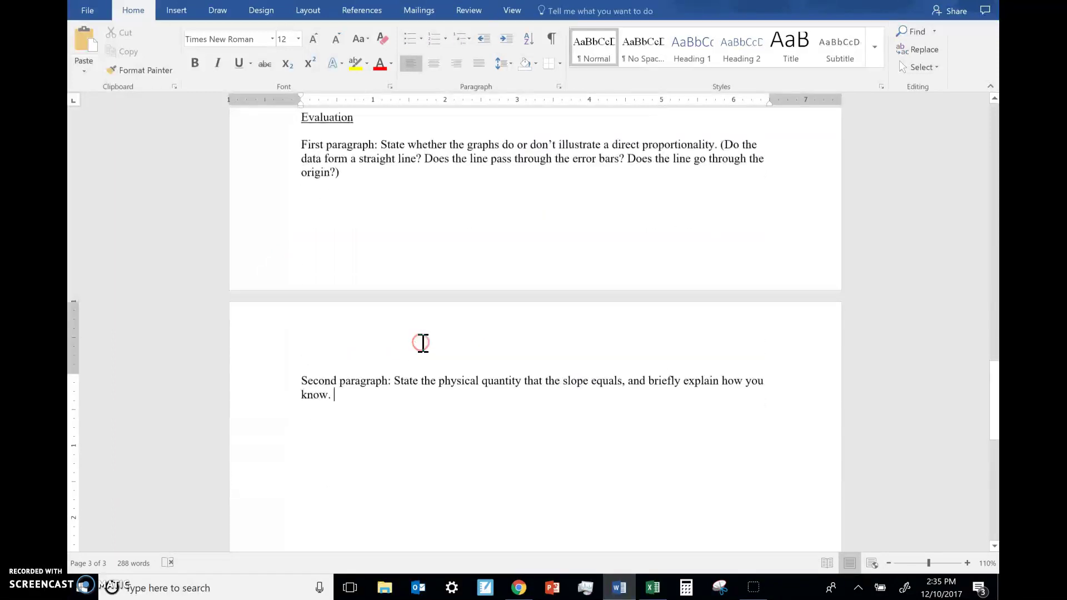
type("The y-axis quantity… y ov")
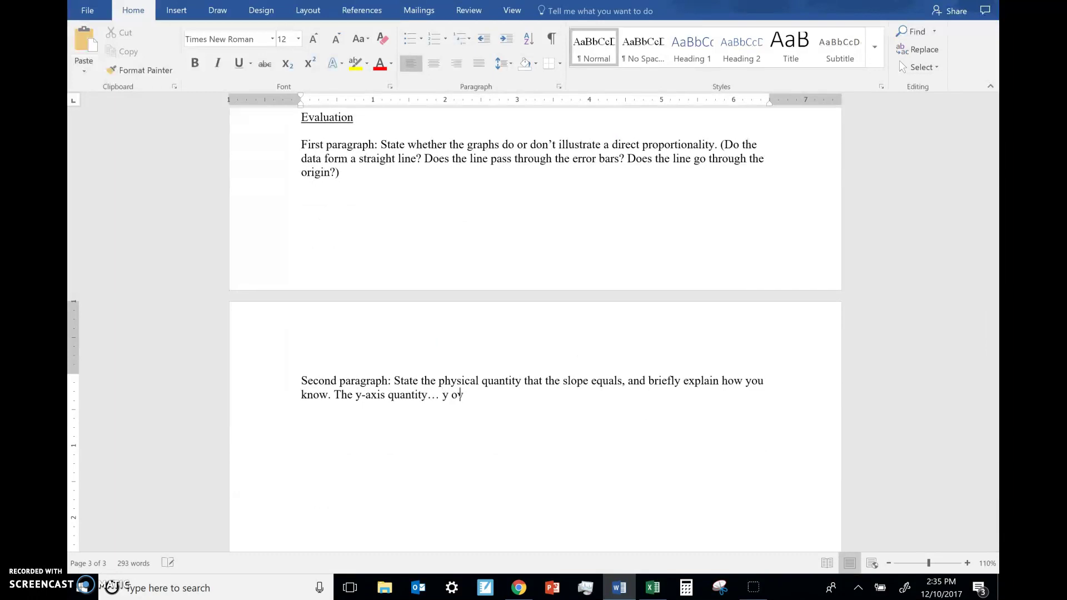
type("divi")
key("BackSpace")
key("BackSpace")
key("BackSpace")
type("ed b")
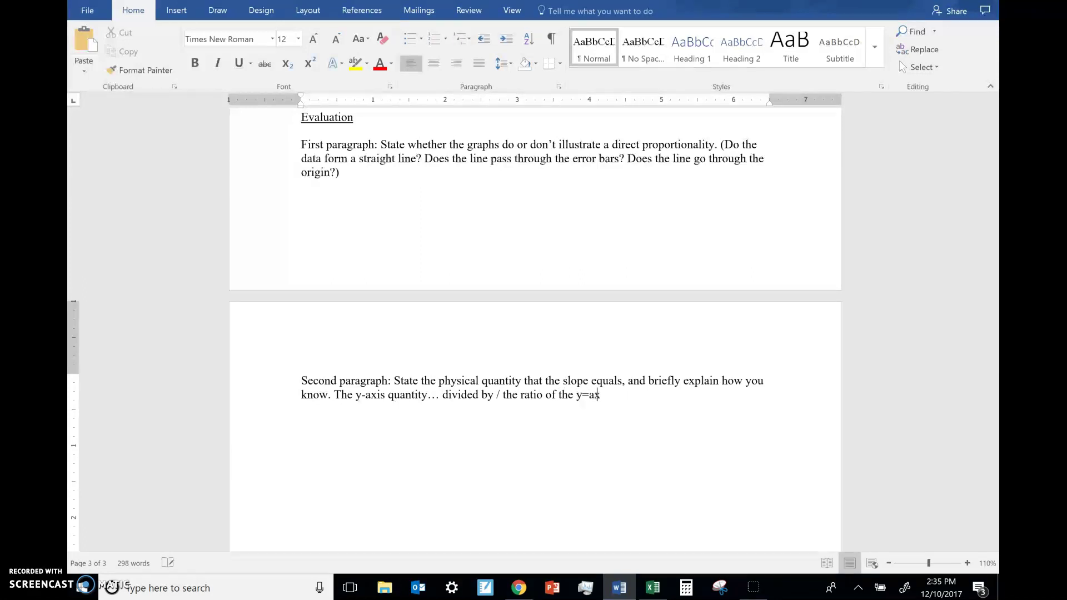
type("uantity to the x-axis")
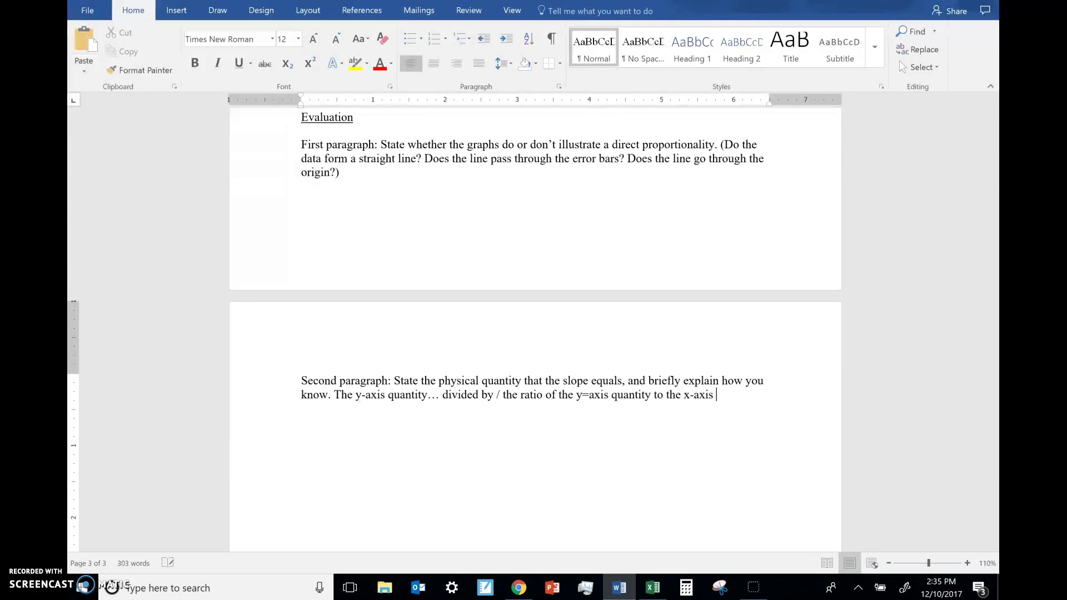
left_click(335, 395, "shift")
key("BackSpace")
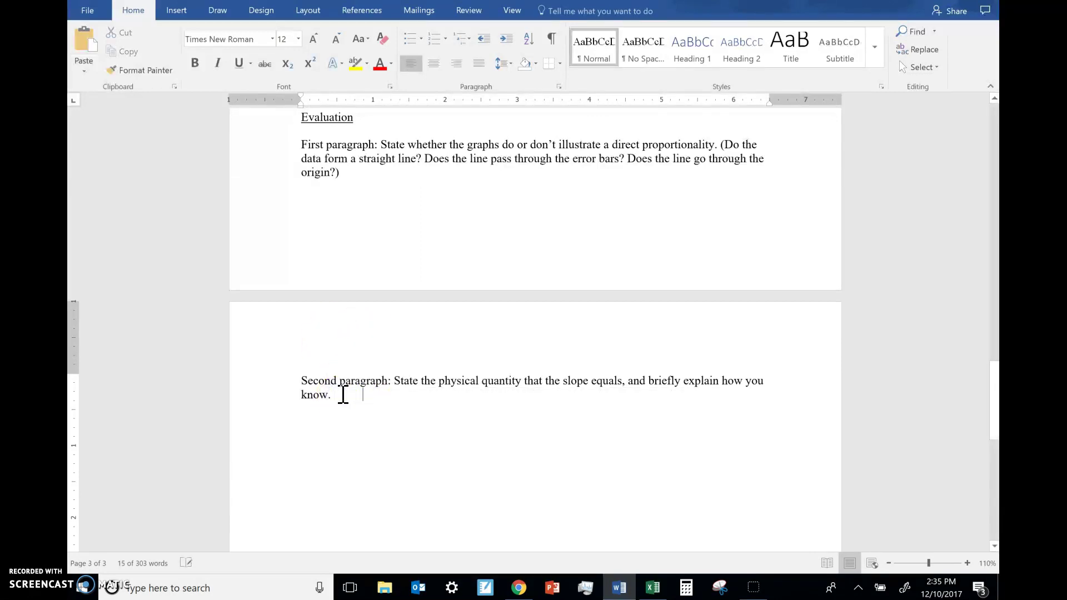
left_click(347, 394)
Step: After 'know.', add 'State the value of μs and μk.' with both symbols as subscripted equations
left_click(375, 397)
type("State the value of")
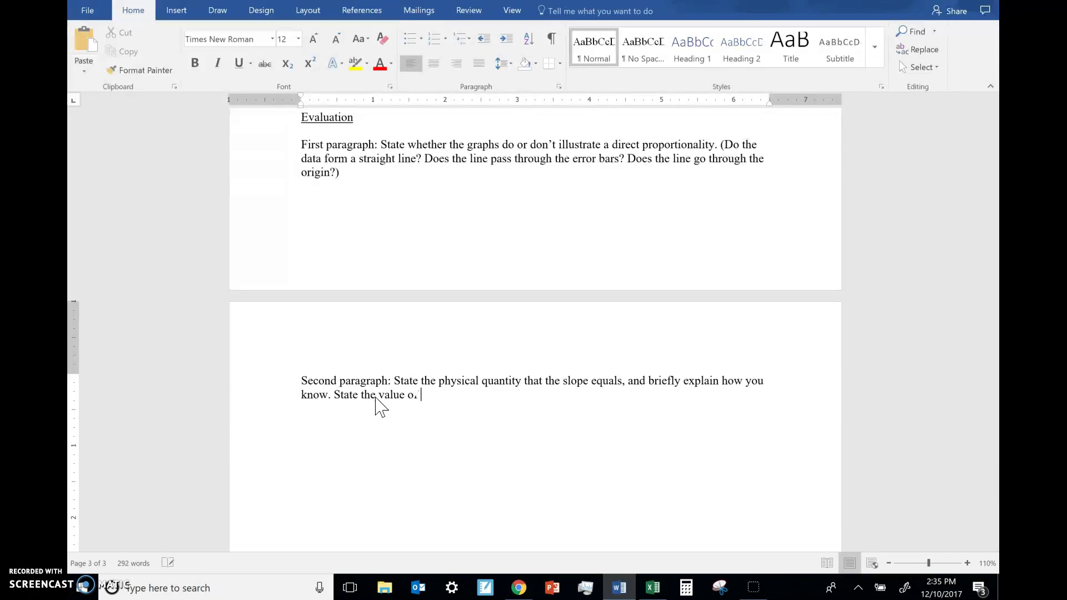
key("alt+equal")
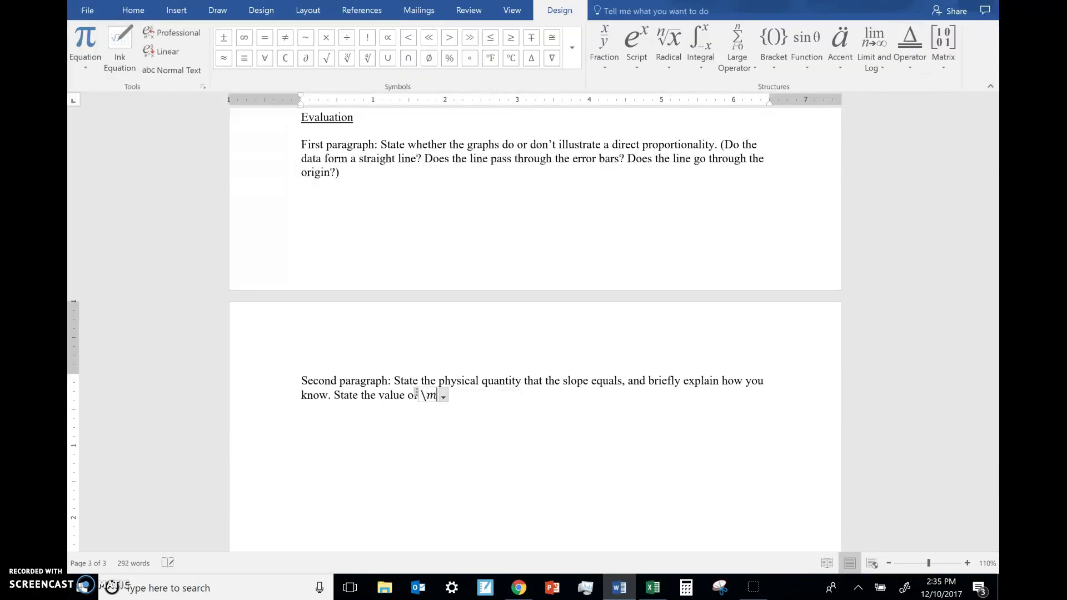
type("\\mu_")
type("s")
key("Right")
type("and")
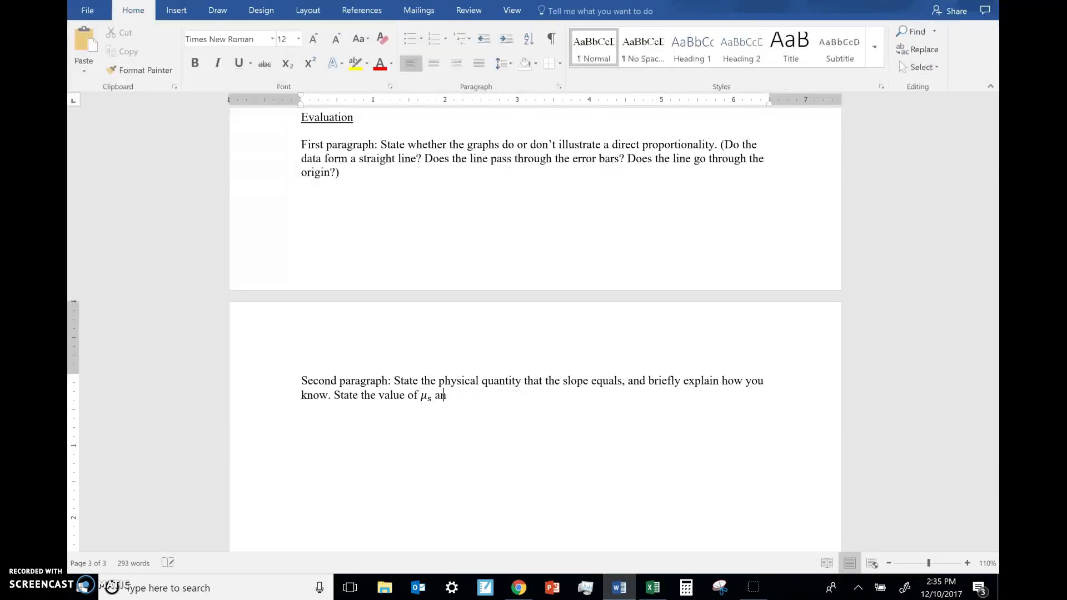
key("alt+equal")
type("mu_")
key("BackSpace")
key("BackSpace")
key("BackSpace")
key("BackSpace")
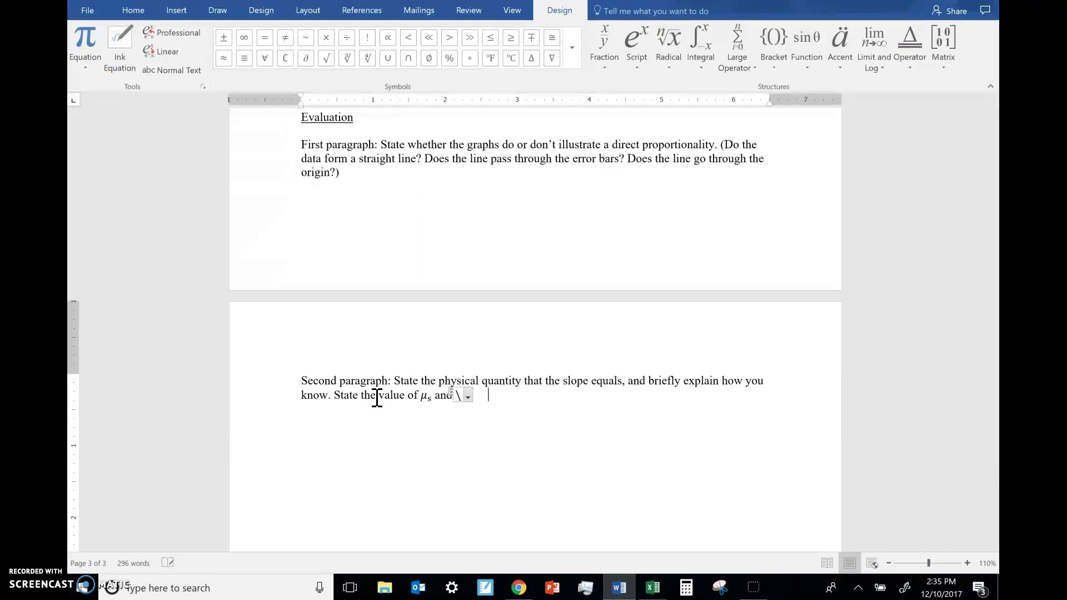
type("mu_k")
key("Right")
type(".")
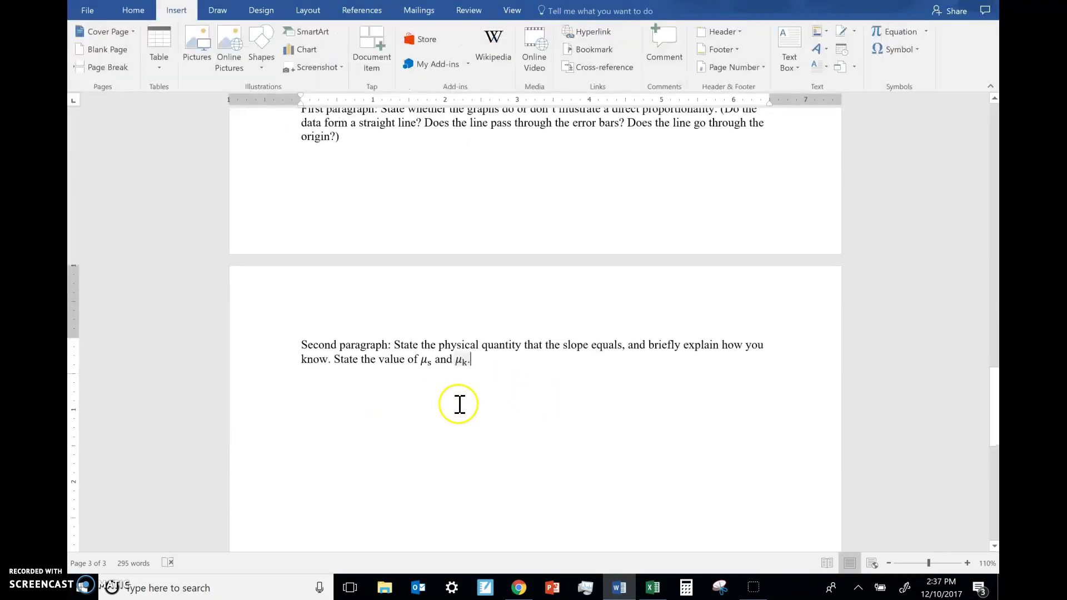
scroll(476, 403, "up", 8)
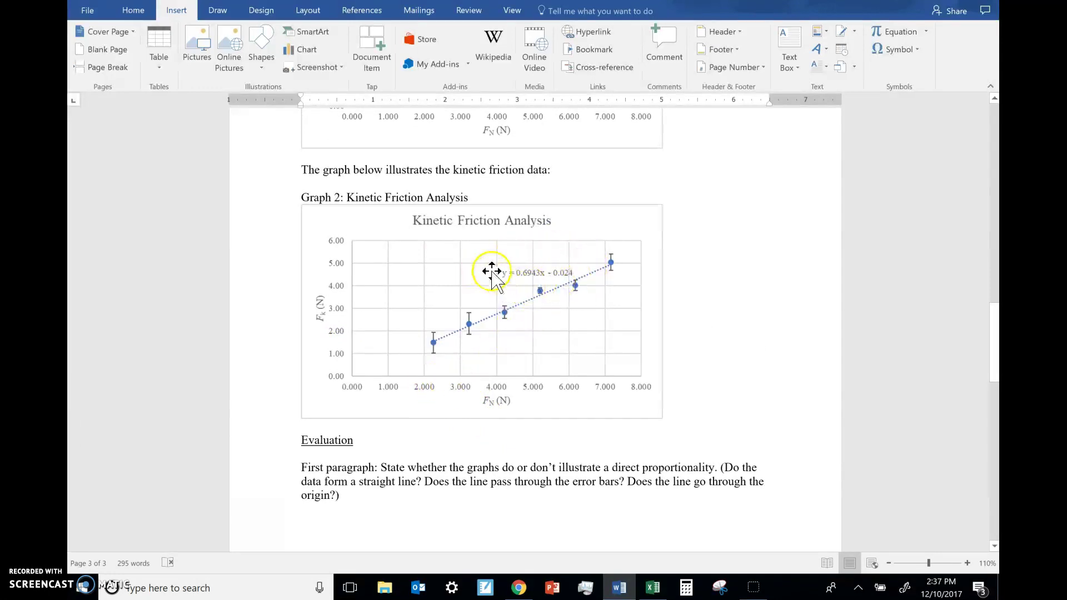
scroll(538, 294, "up", 5)
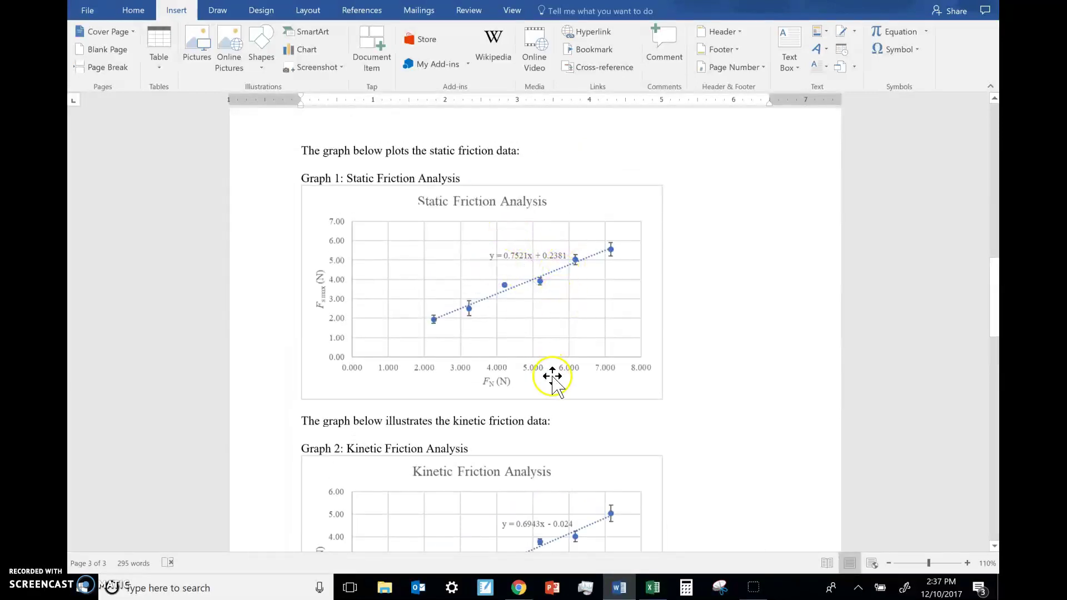
scroll(556, 377, "down", 2)
scroll(560, 378, "down", 9)
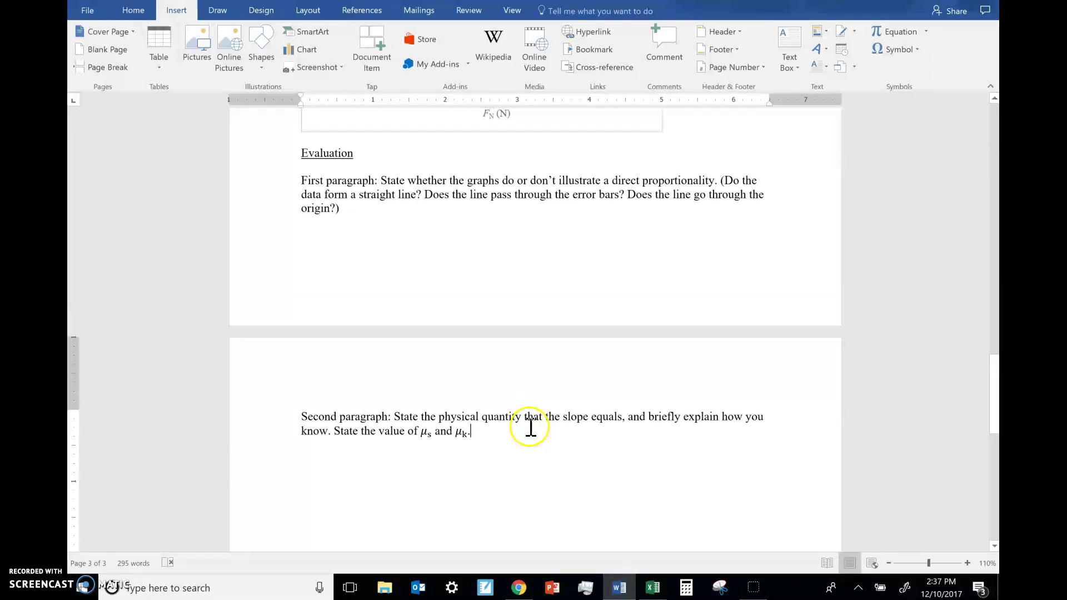
Step: After 'μk.', add 'State which is bigger: μs or μk' using equation symbols
left_click(529, 430)
type("State ")
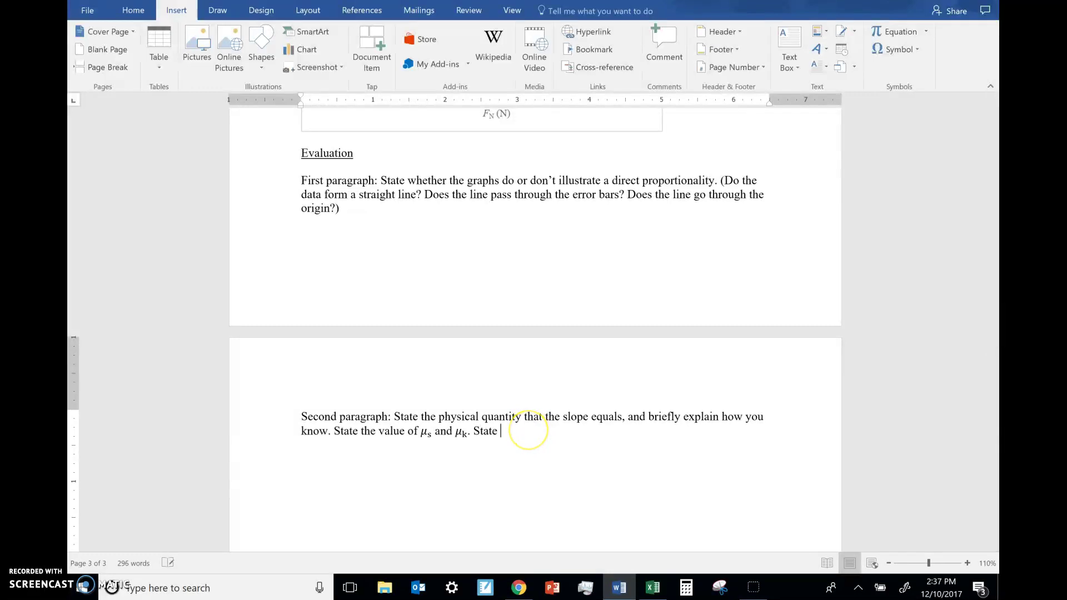
type("which is bigge")
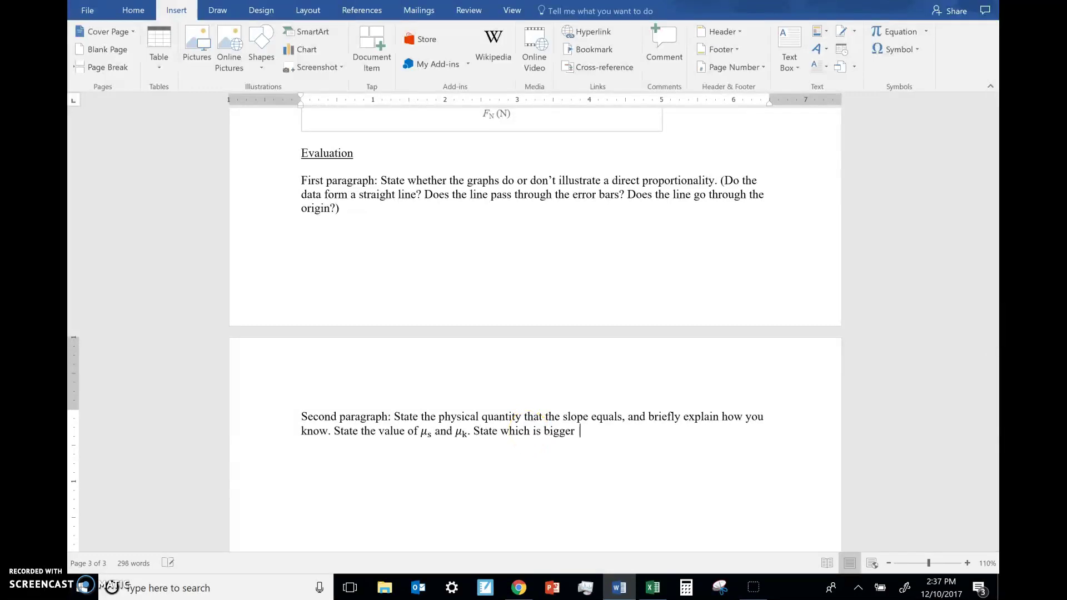
type("r:")
key("alt+equal")
type("\\mu _s")
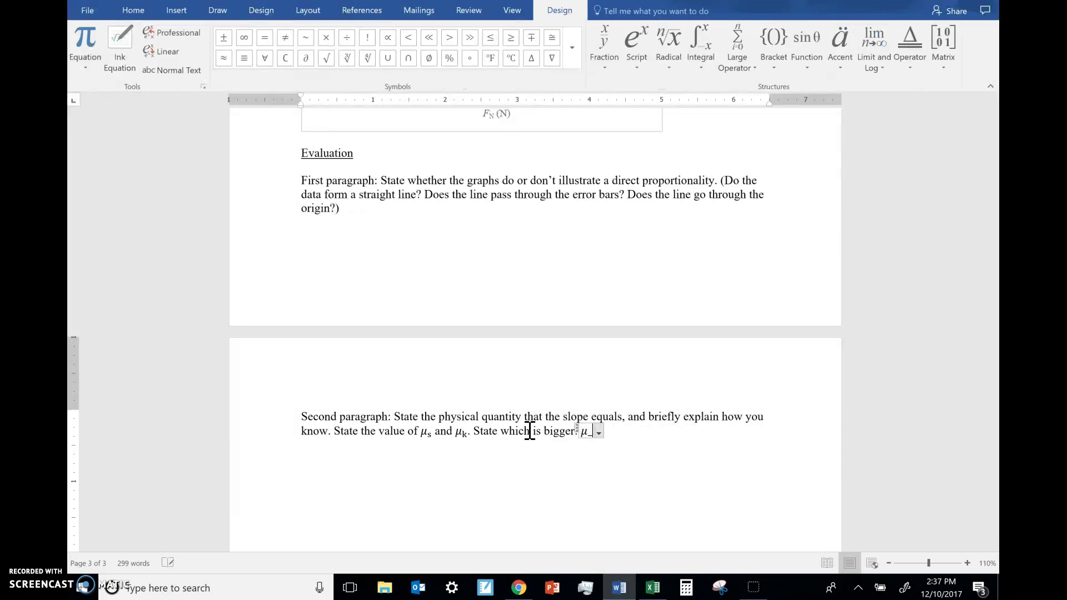
key("Right")
type("or")
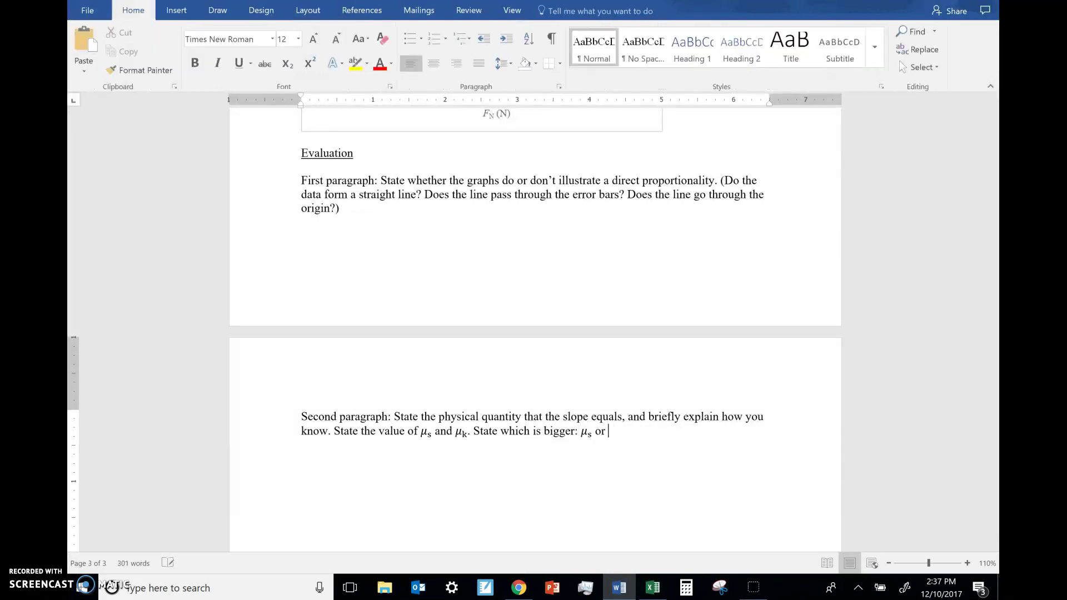
key("alt+equal")
type("\\mu _k")
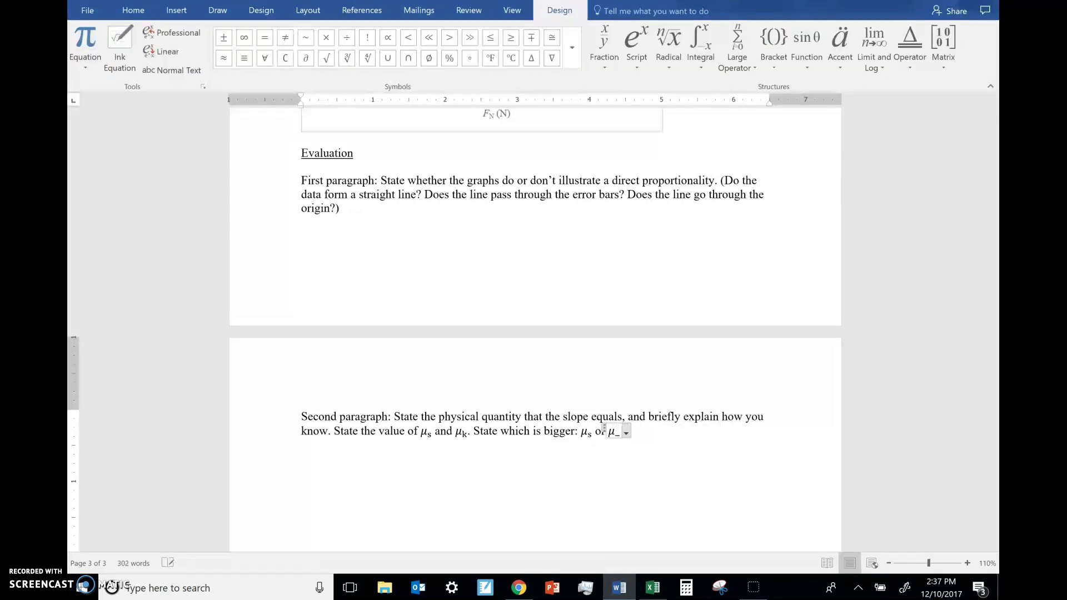
key("Right")
Step: Continue the sentence with 'and state whether that's what you expected.'
type("an")
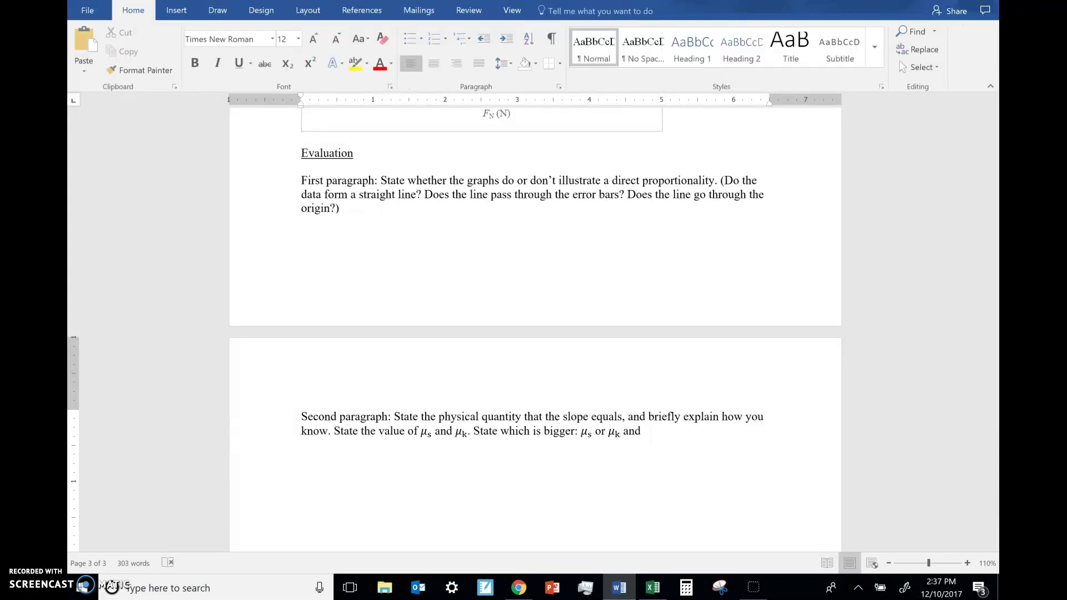
type("d describe whether")
key("ctrl+BackSpace")
type("state")
key("End")
type("that's what you")
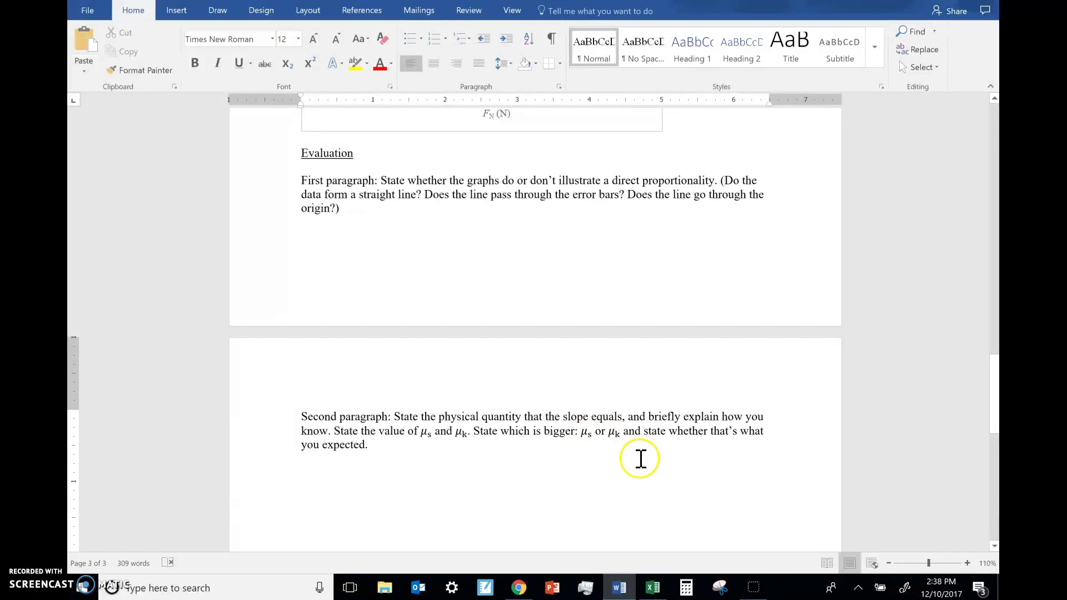
scroll(595, 439, "up", 4)
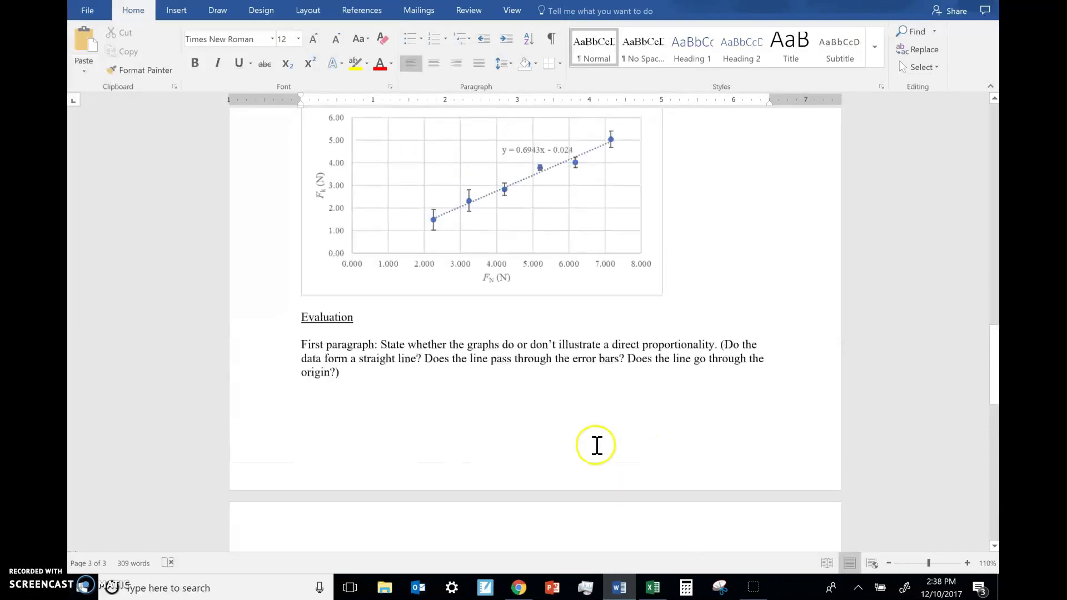
scroll(543, 433, "down", 3)
scroll(656, 495, "down", 3)
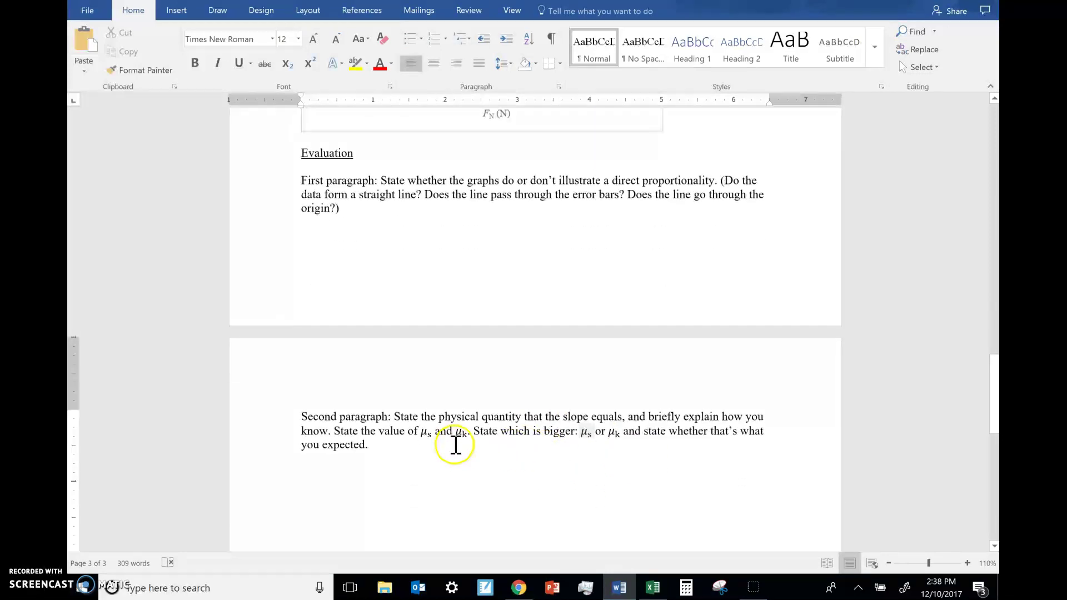